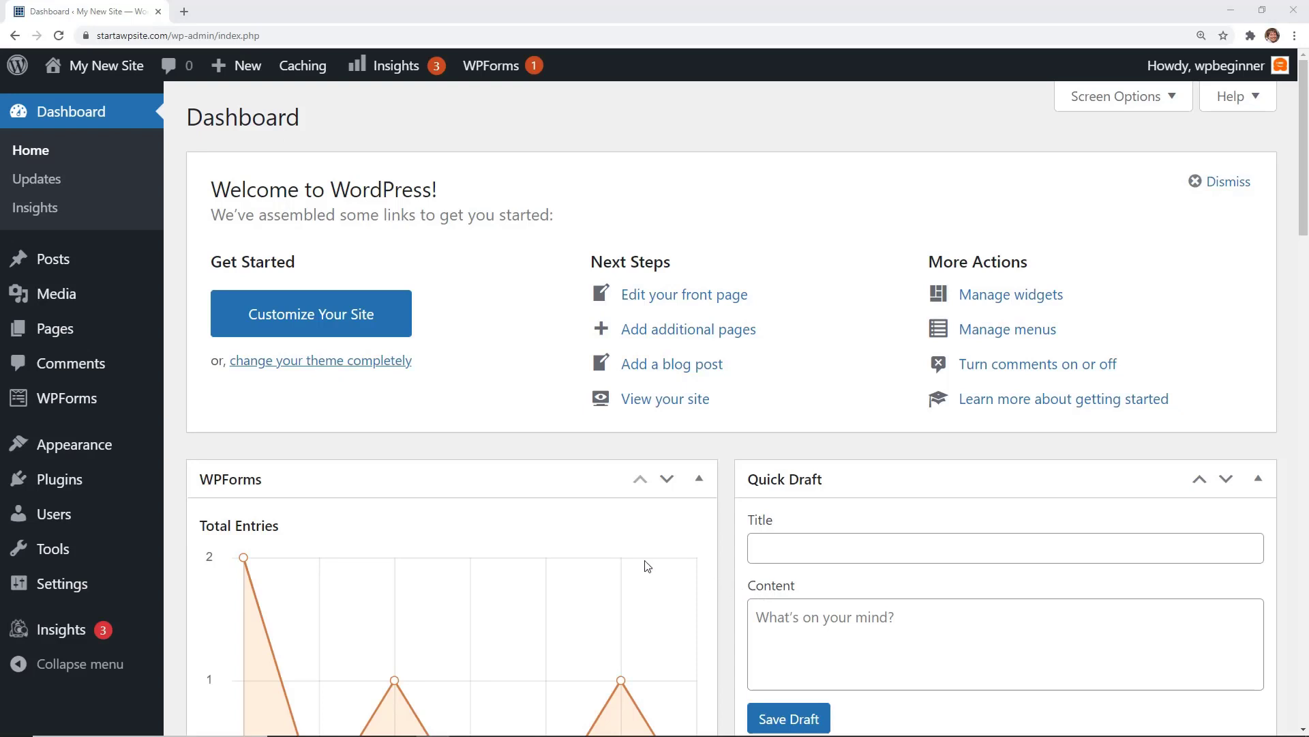
# Step: Go to Add New Plugins, then start entering aioseo.com in a new browser tab
pyautogui.moveTo(68, 486)
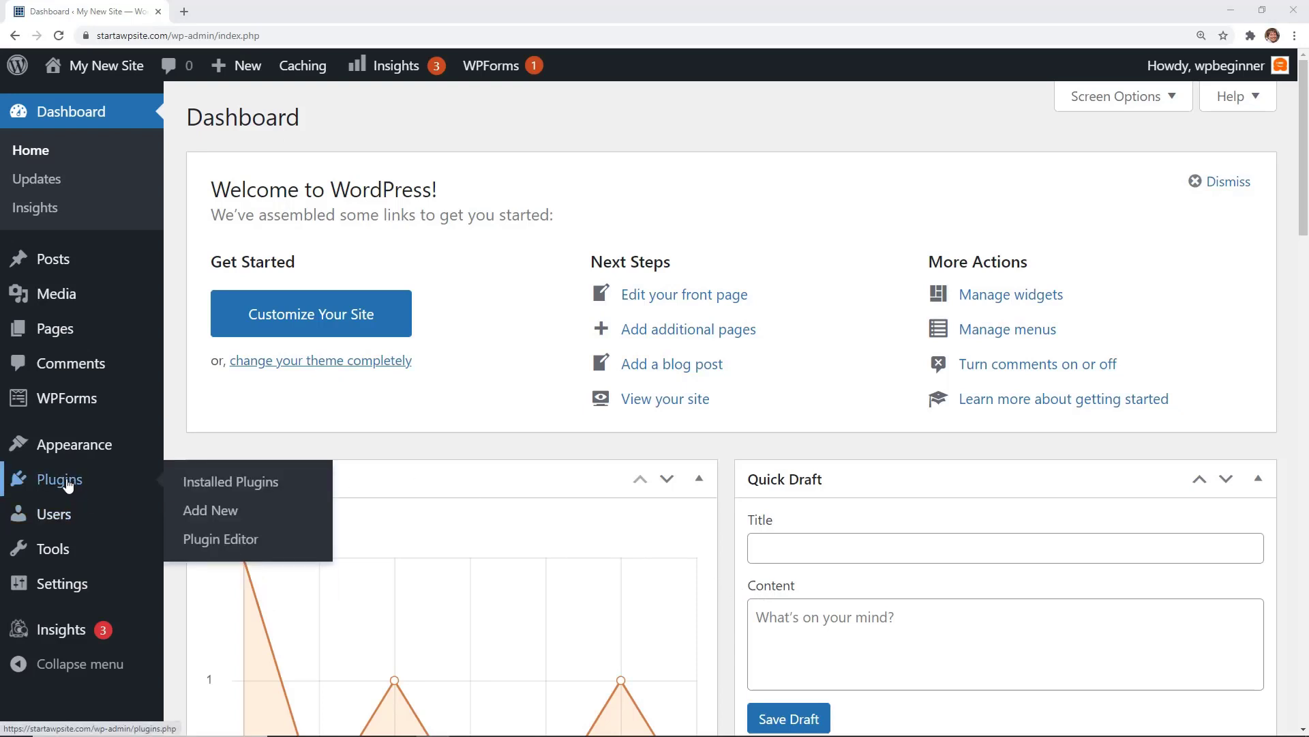
pyautogui.click(216, 516)
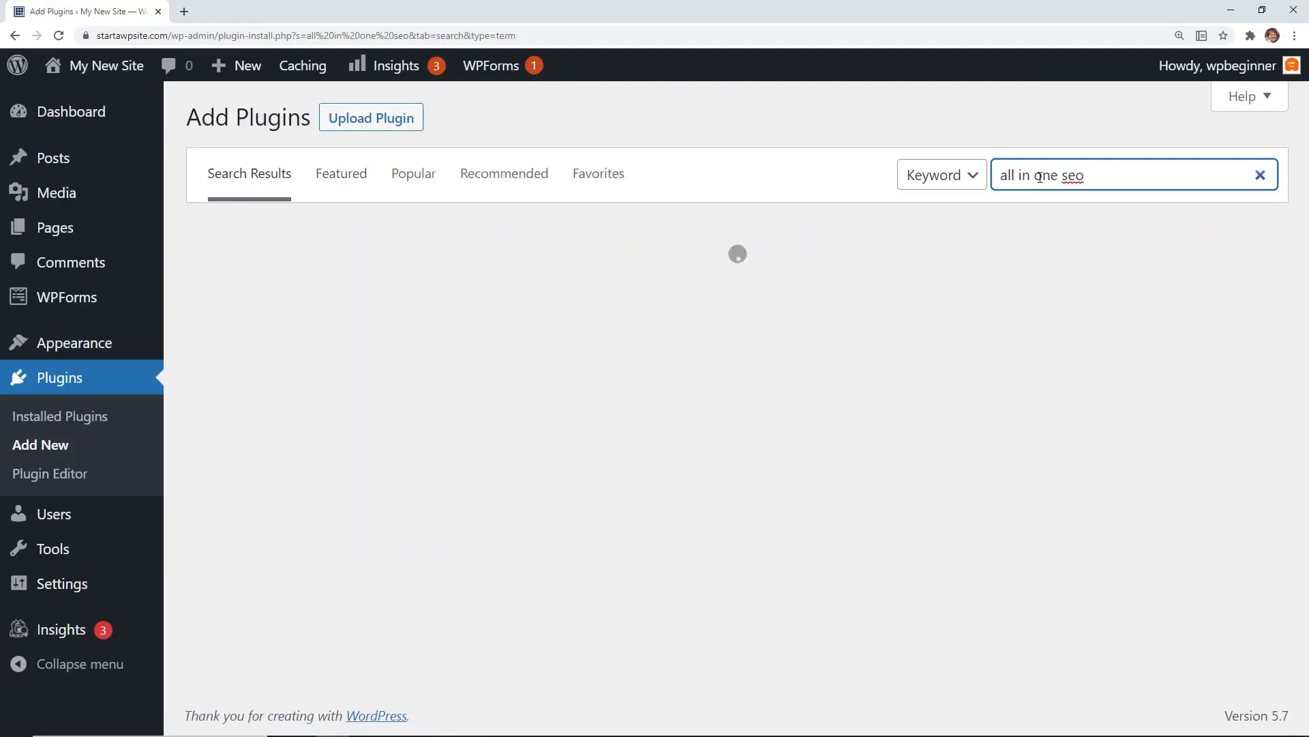
pyautogui.click(184, 11)
pyautogui.write('aio')
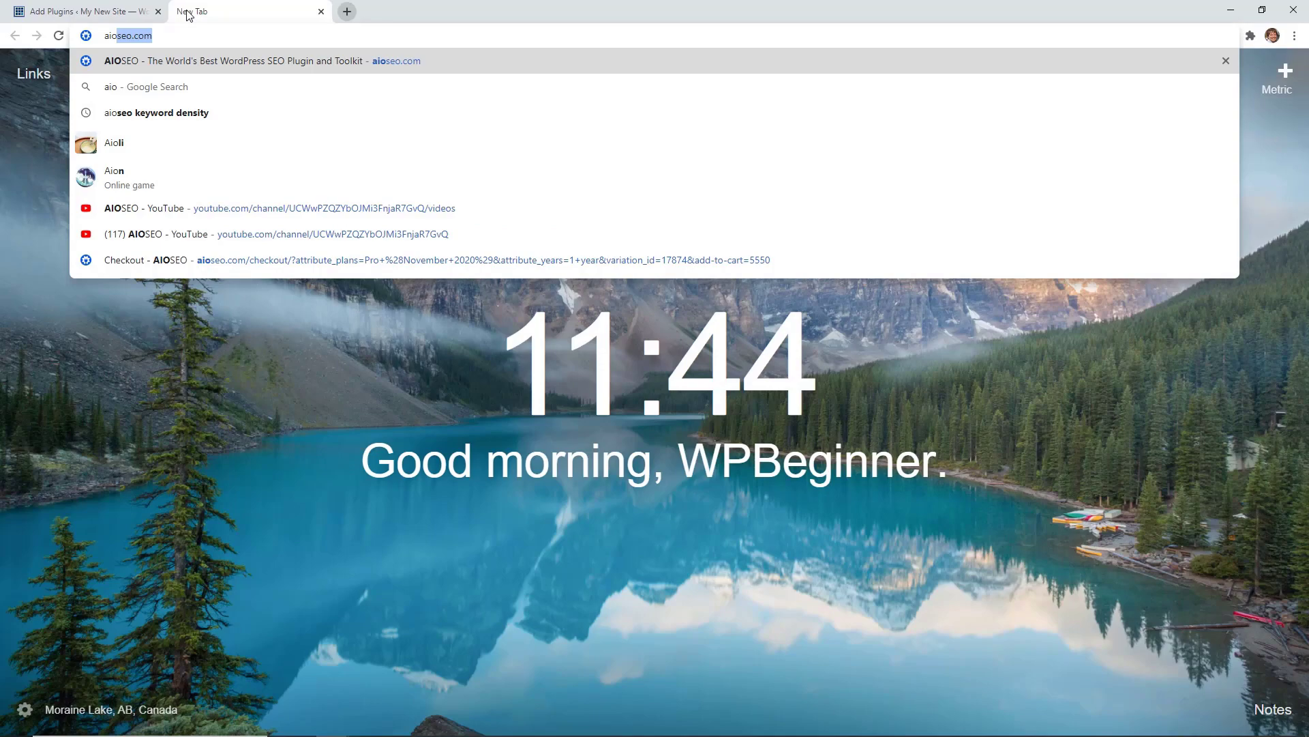
# Step: Load aioseo.com and log into the AIOSEO account
pyautogui.press('Return')
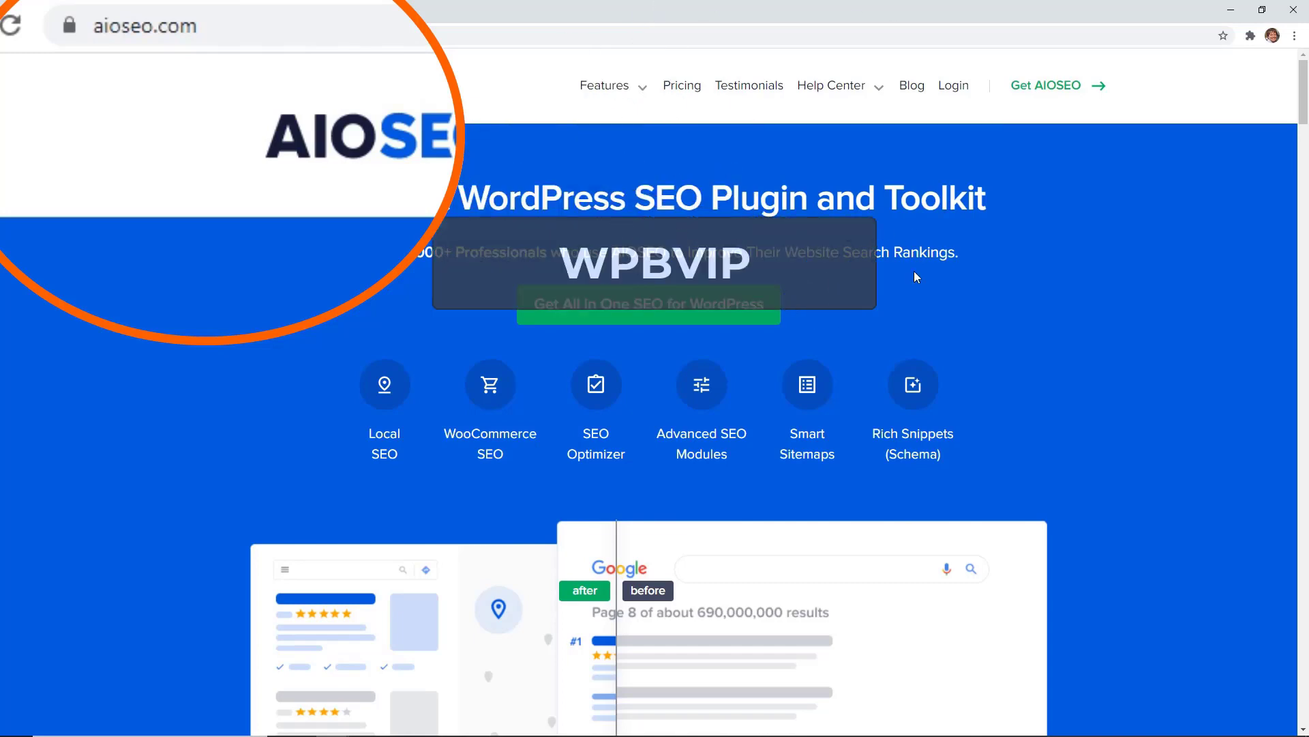
pyautogui.click(954, 85)
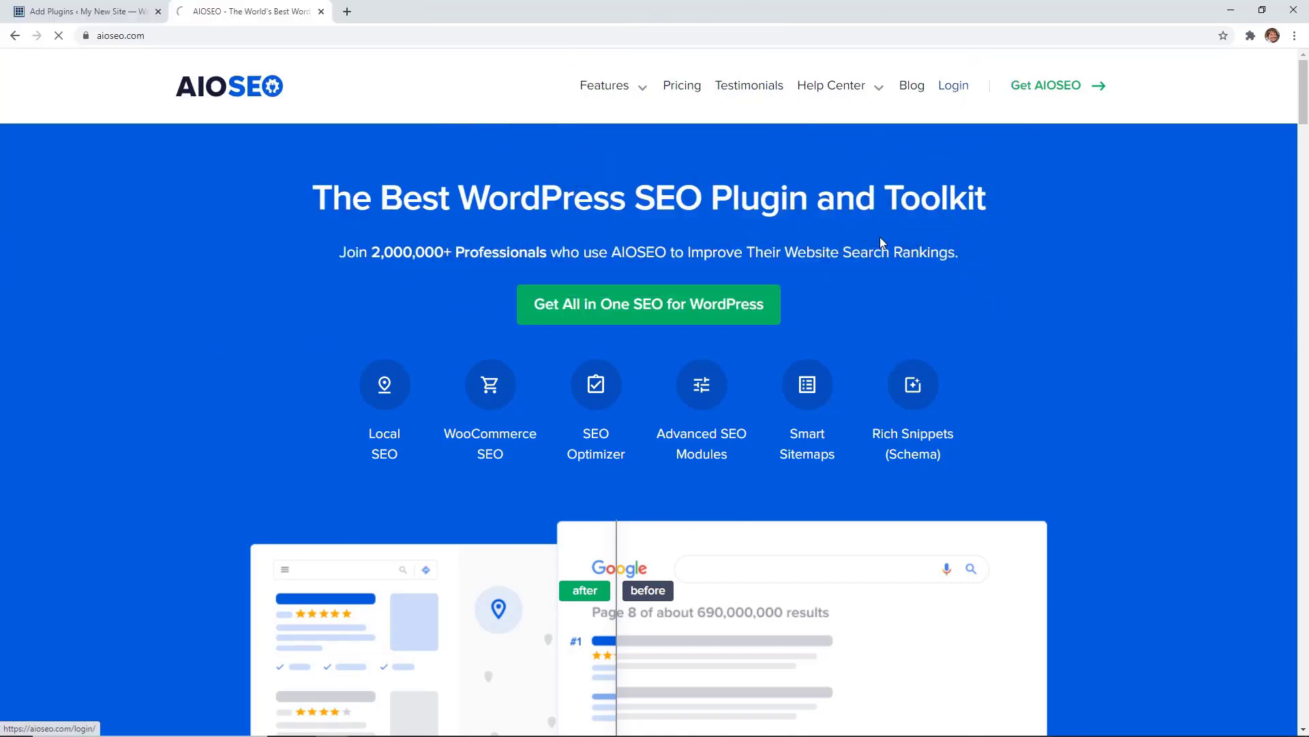
pyautogui.click(243, 502)
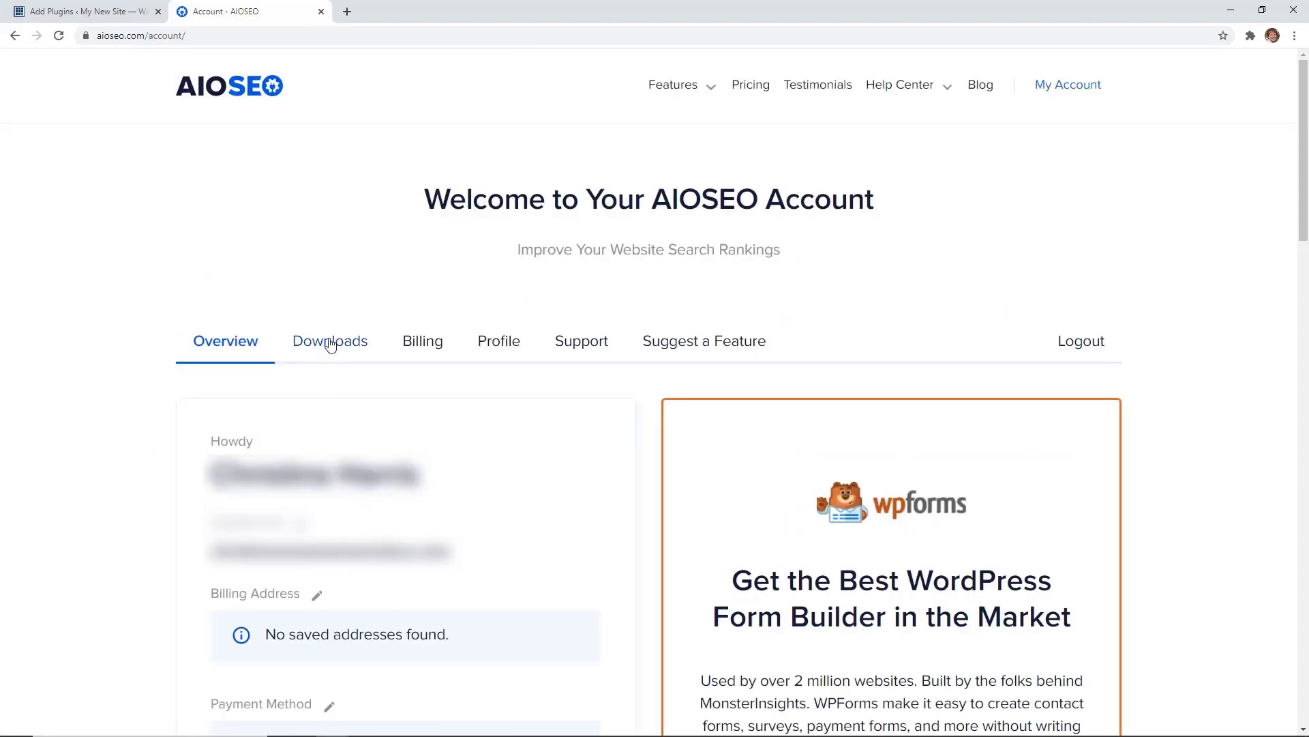
# Step: Download the AIOSEO Pro zip, copy the license key, and return to the WordPress tab
pyautogui.click(330, 344)
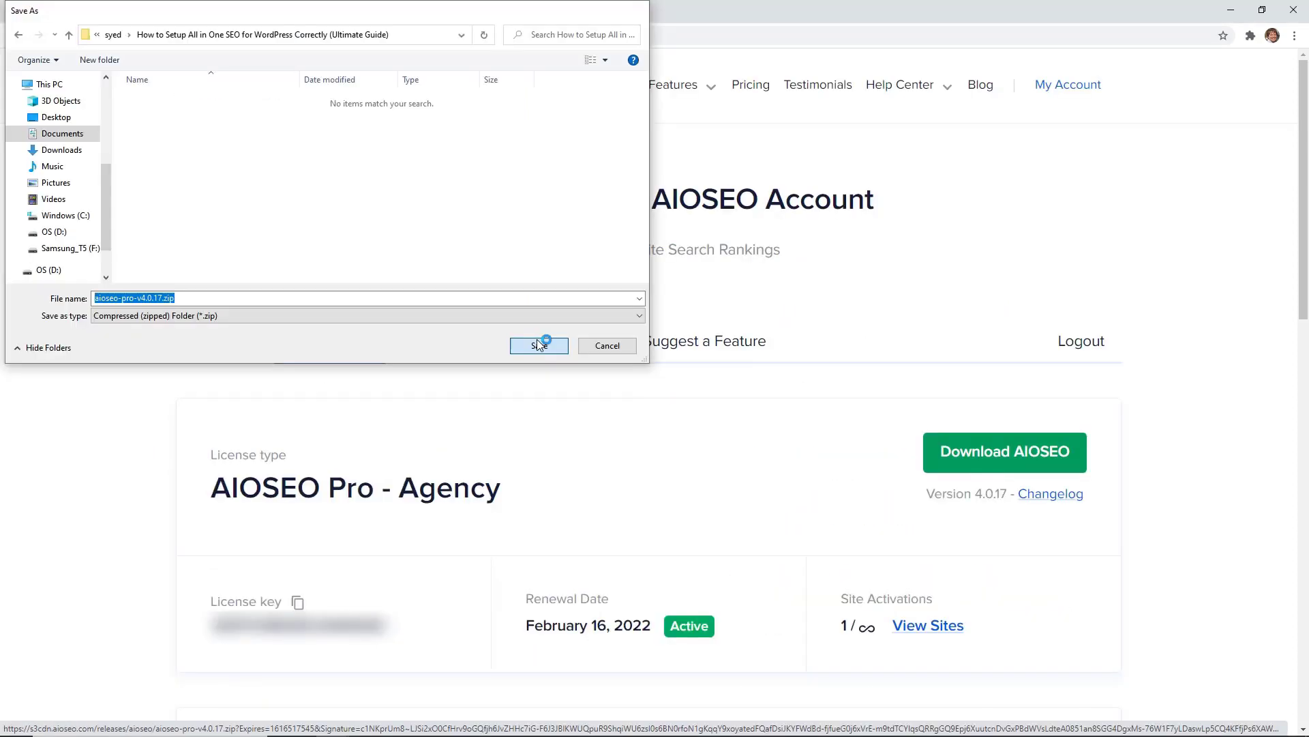
pyautogui.click(538, 341)
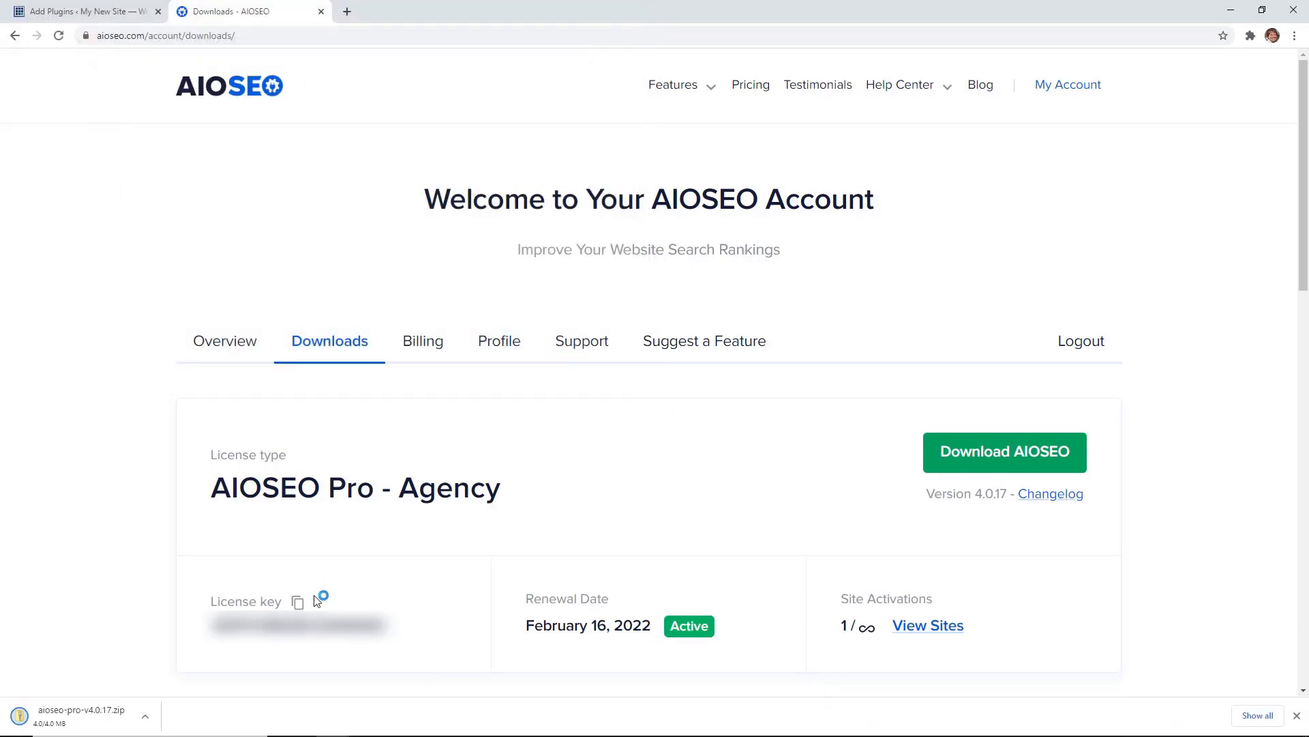
pyautogui.click(298, 603)
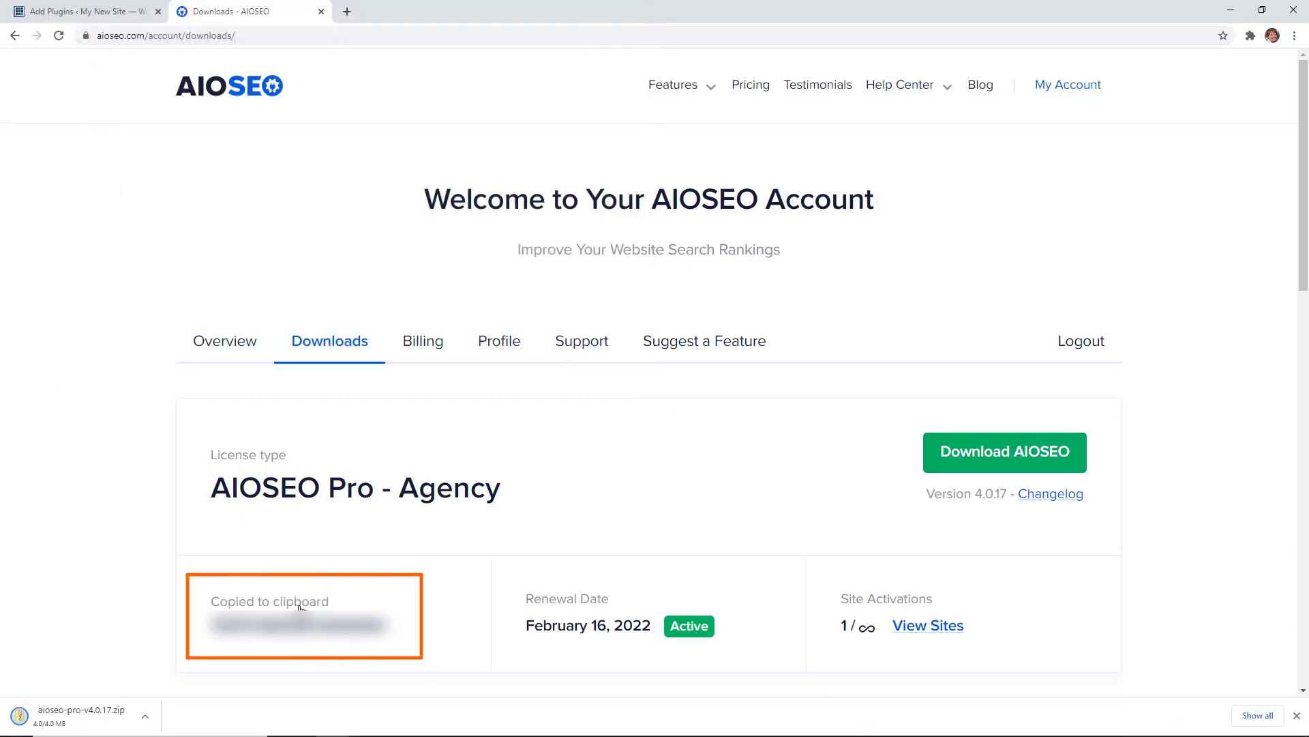
pyautogui.click(91, 12)
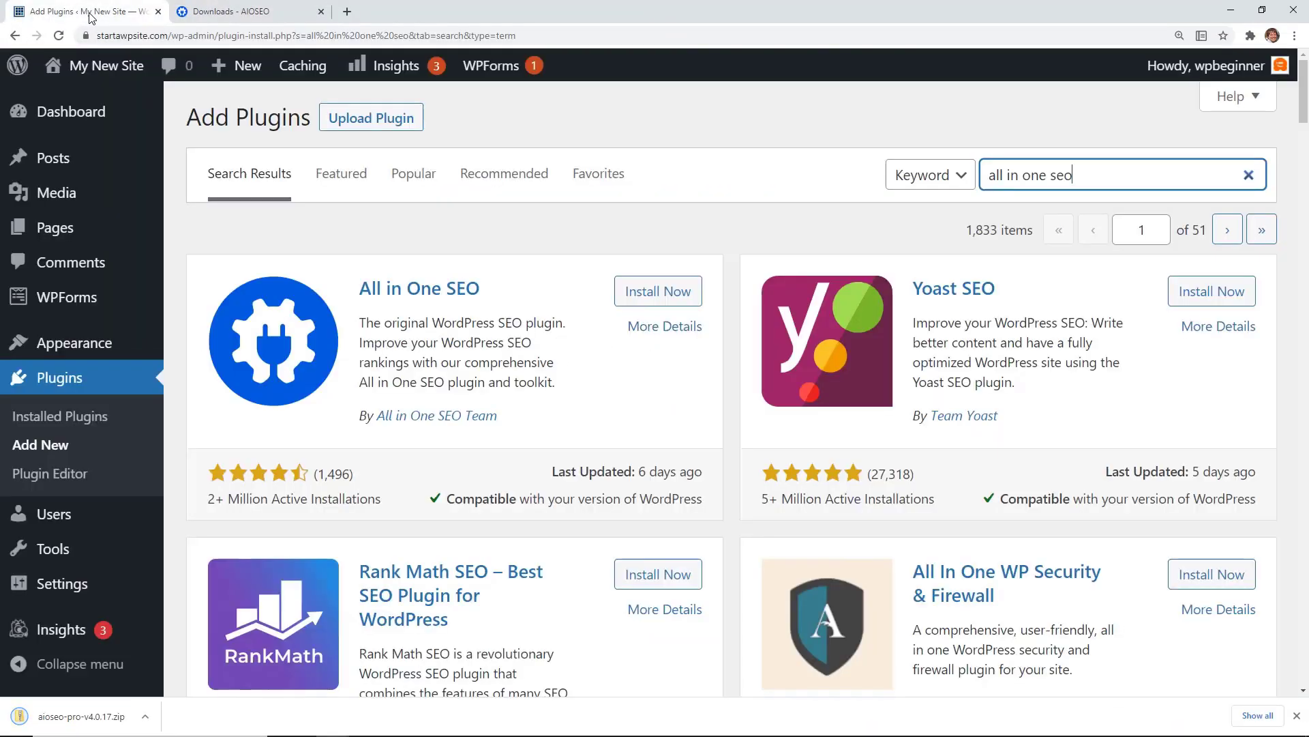
# Step: Upload aioseo-pro-v4.0.17.zip as a plugin, install it, and activate it
pyautogui.click(351, 123)
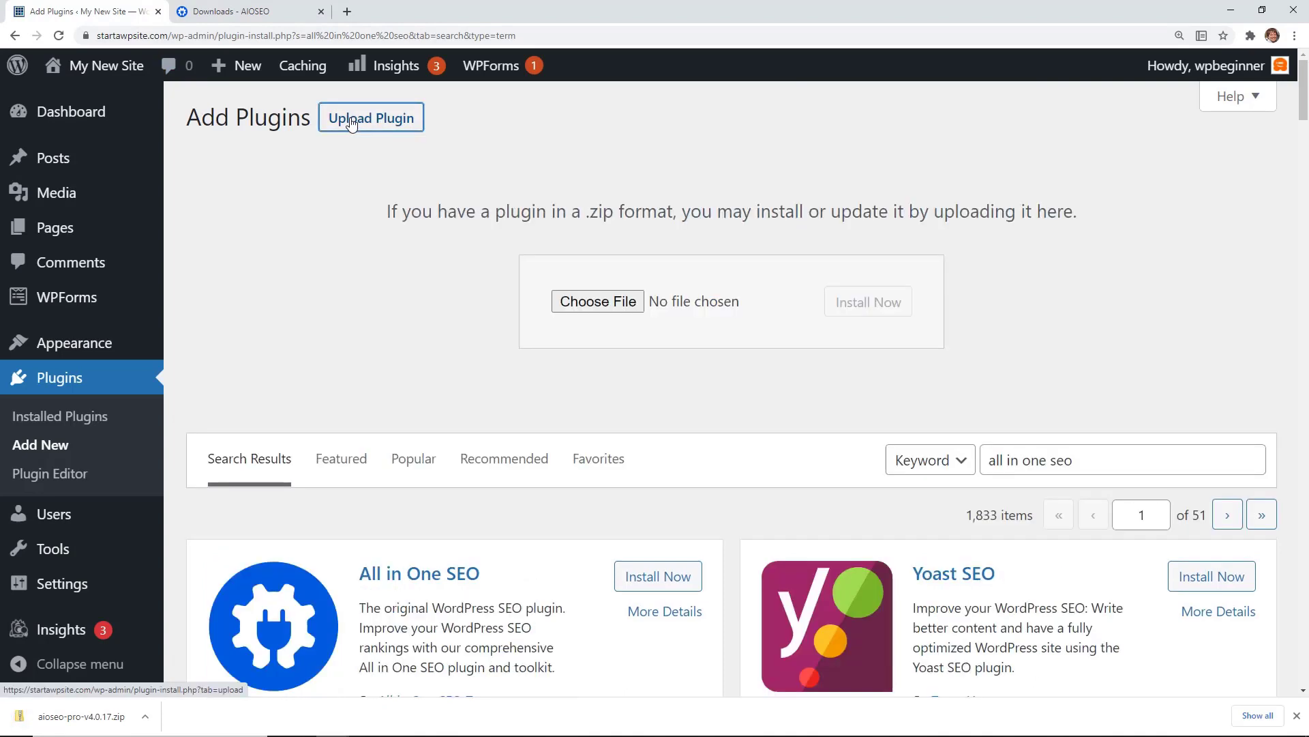
pyautogui.click(573, 306)
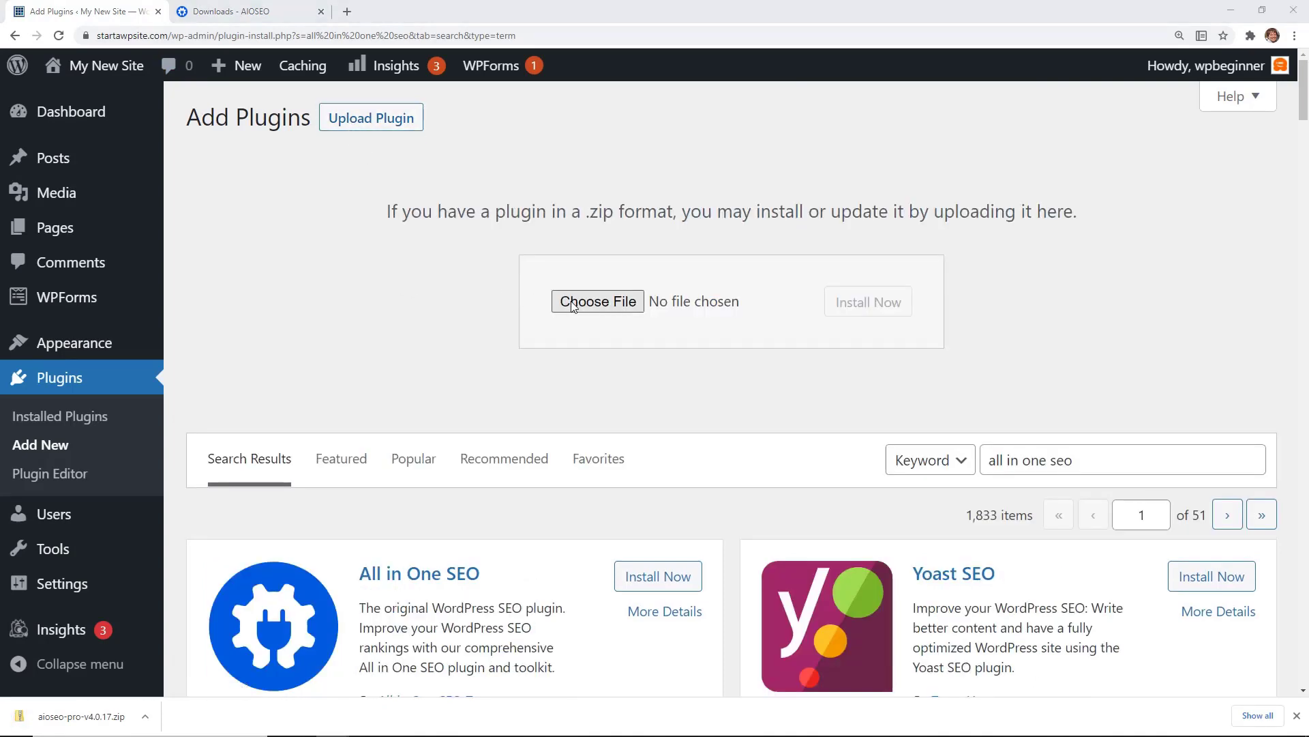
pyautogui.click(180, 99)
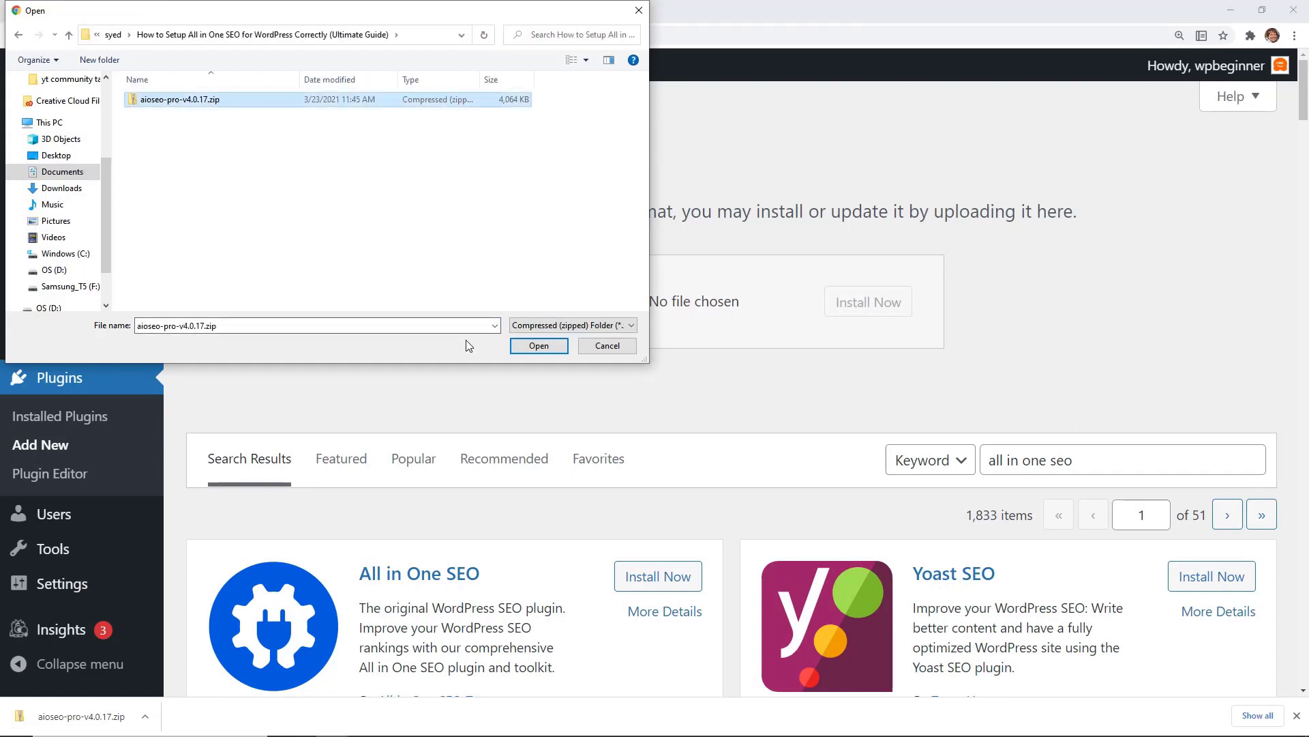
pyautogui.click(538, 346)
pyautogui.click(852, 305)
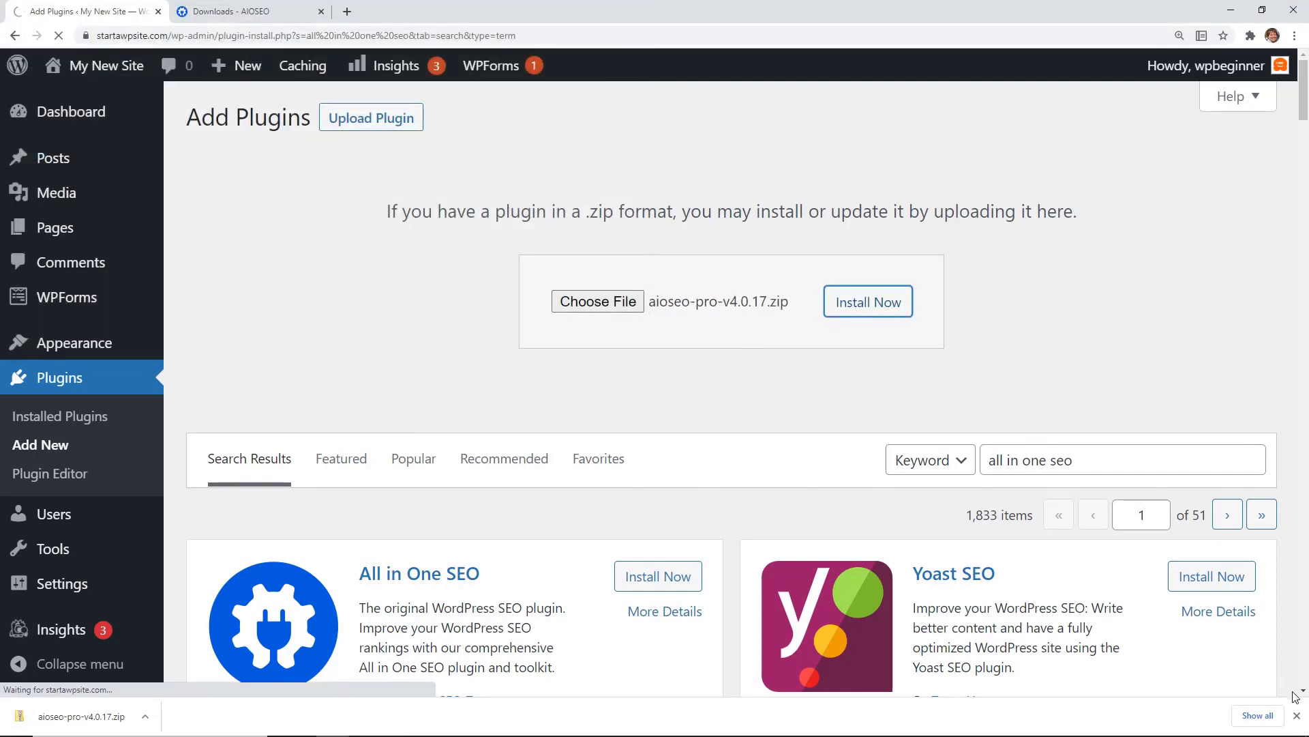
pyautogui.click(1297, 715)
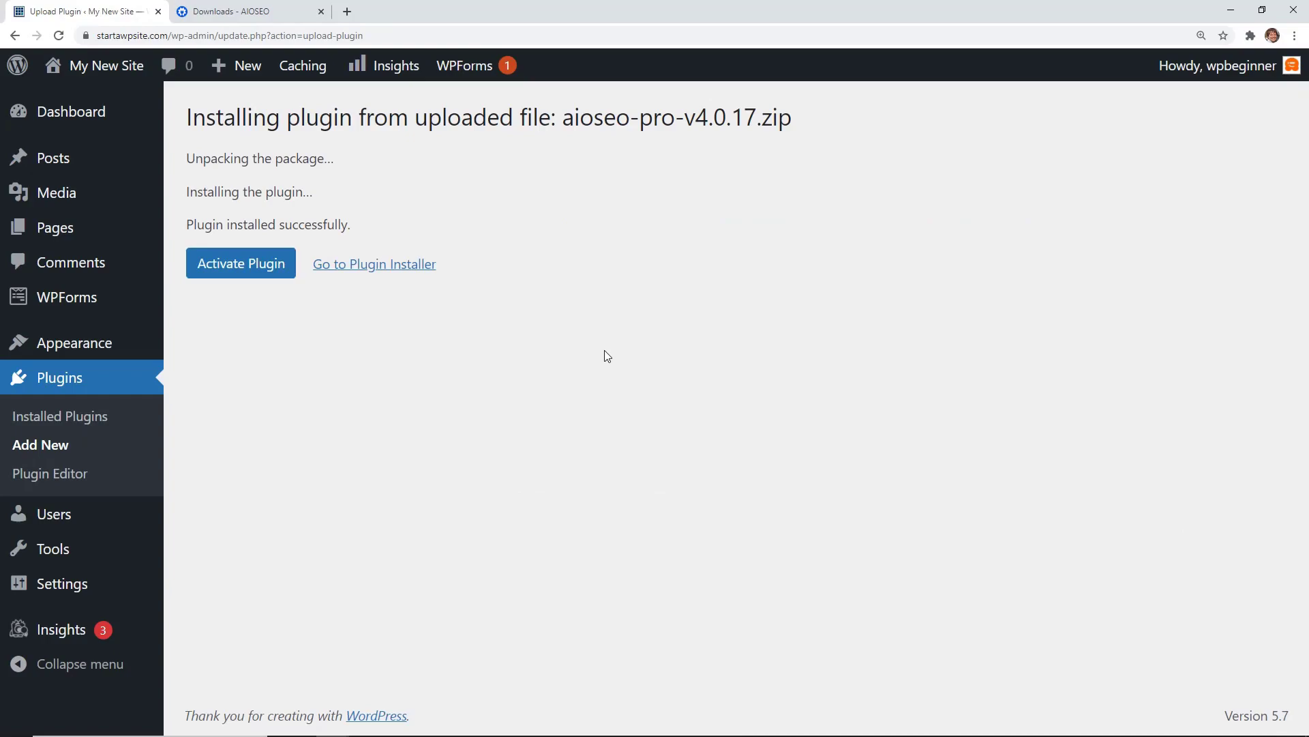
pyautogui.click(252, 268)
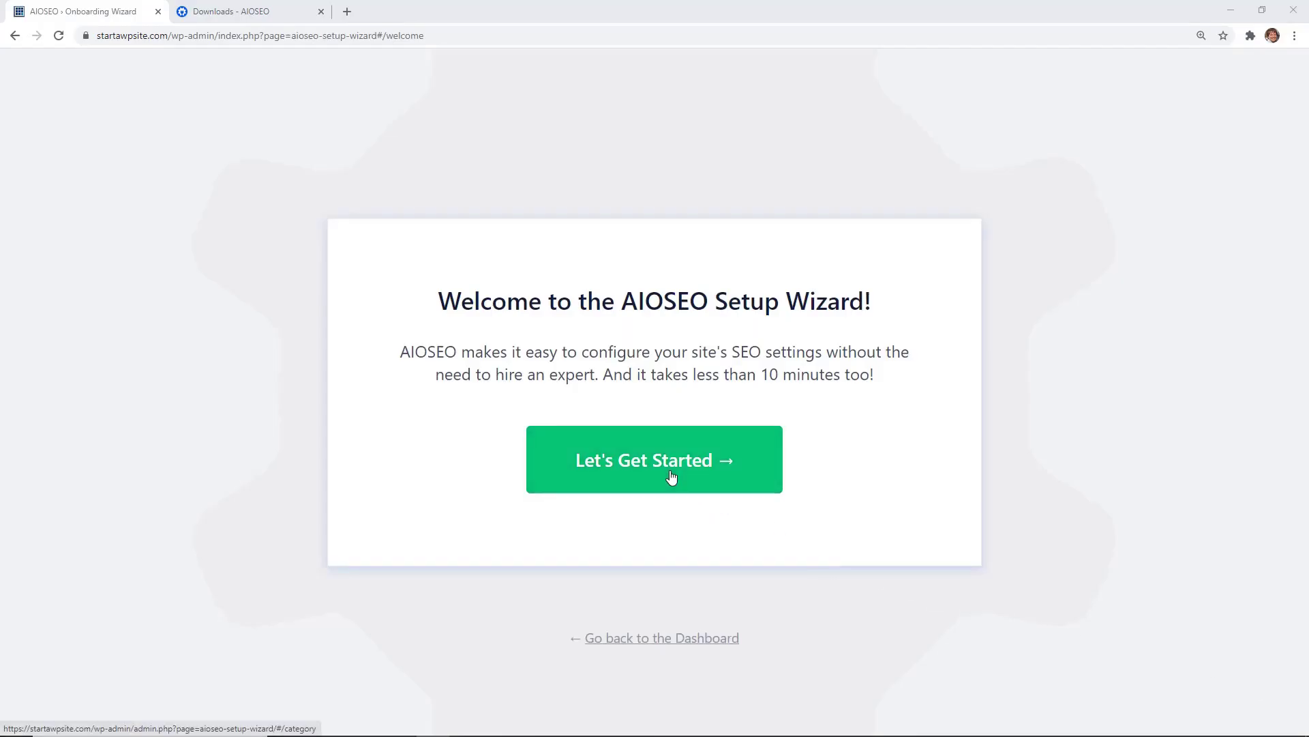
# Step: Start the wizard, keep Blog as the site category, review the home page title, and save step 1
pyautogui.click(620, 461)
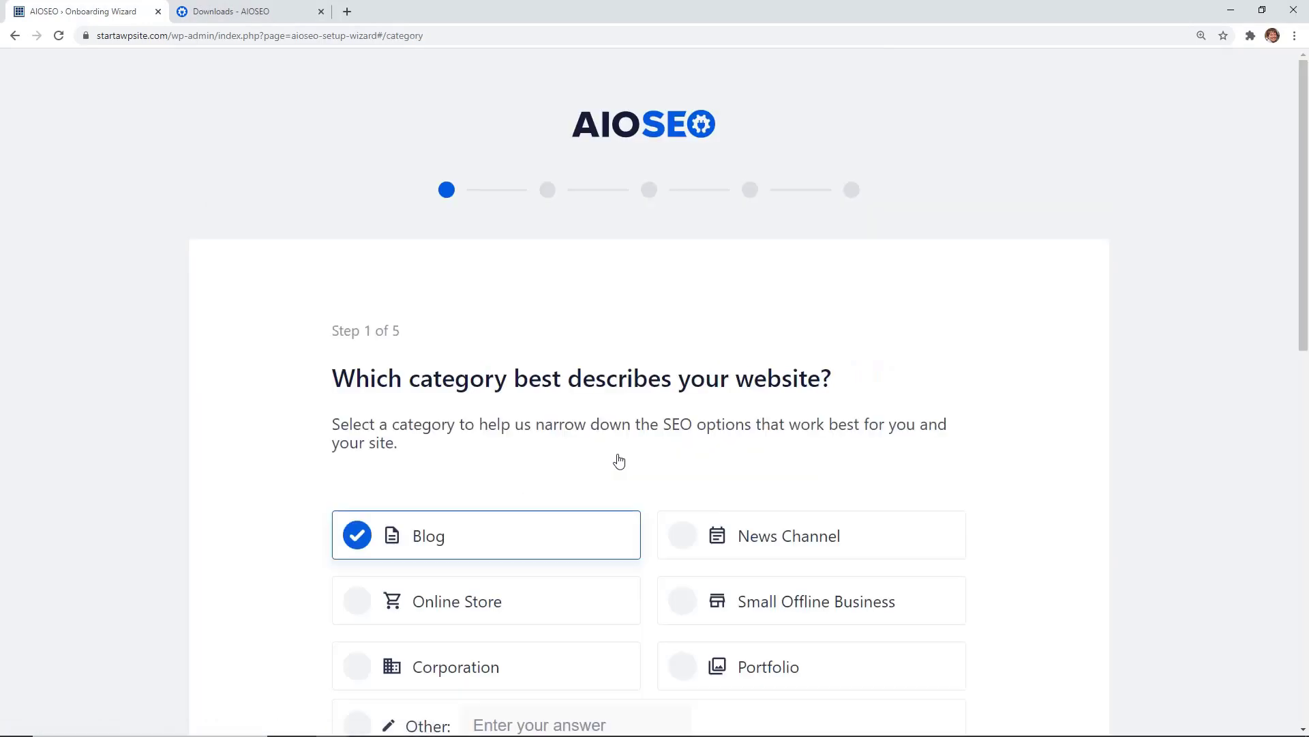
pyautogui.scroll(-2, 619, 461)
pyautogui.scroll(-1, 619, 461)
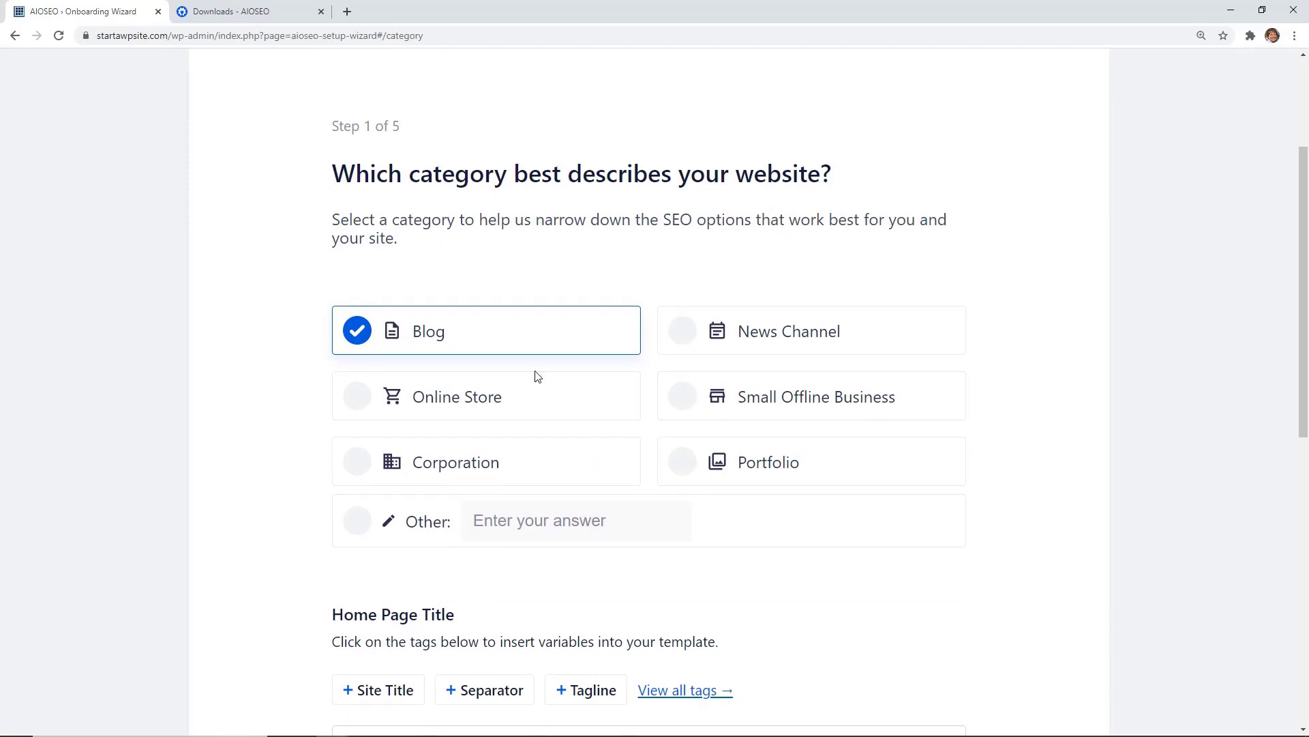
pyautogui.scroll(-3, 491, 287)
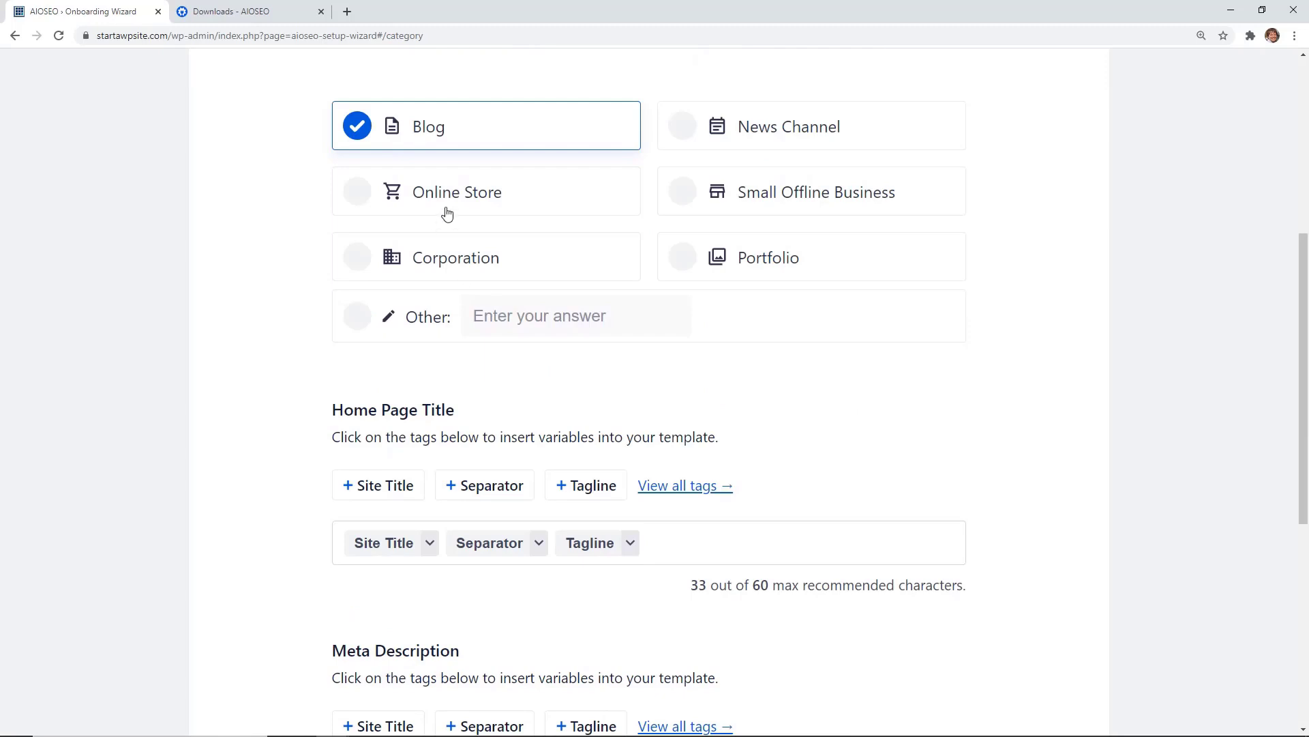
pyautogui.scroll(-2, 458, 295)
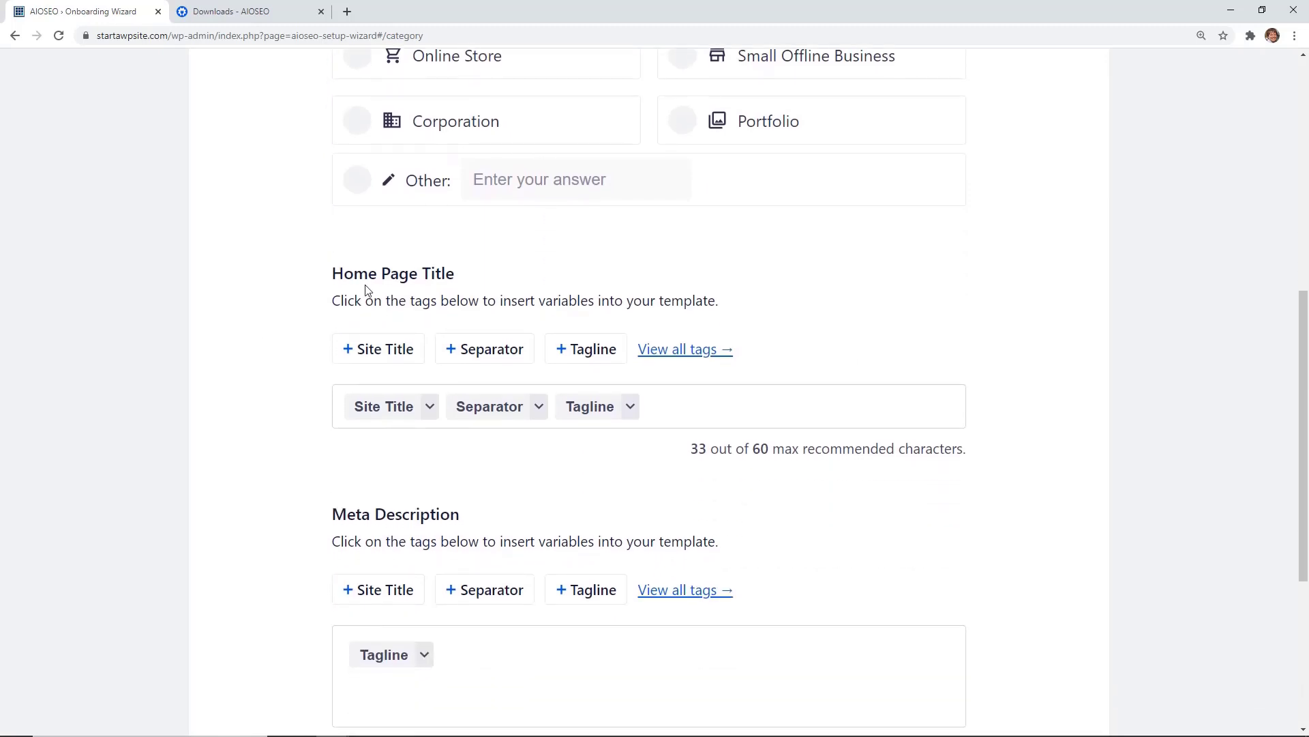
pyautogui.scroll(-1, 312, 343)
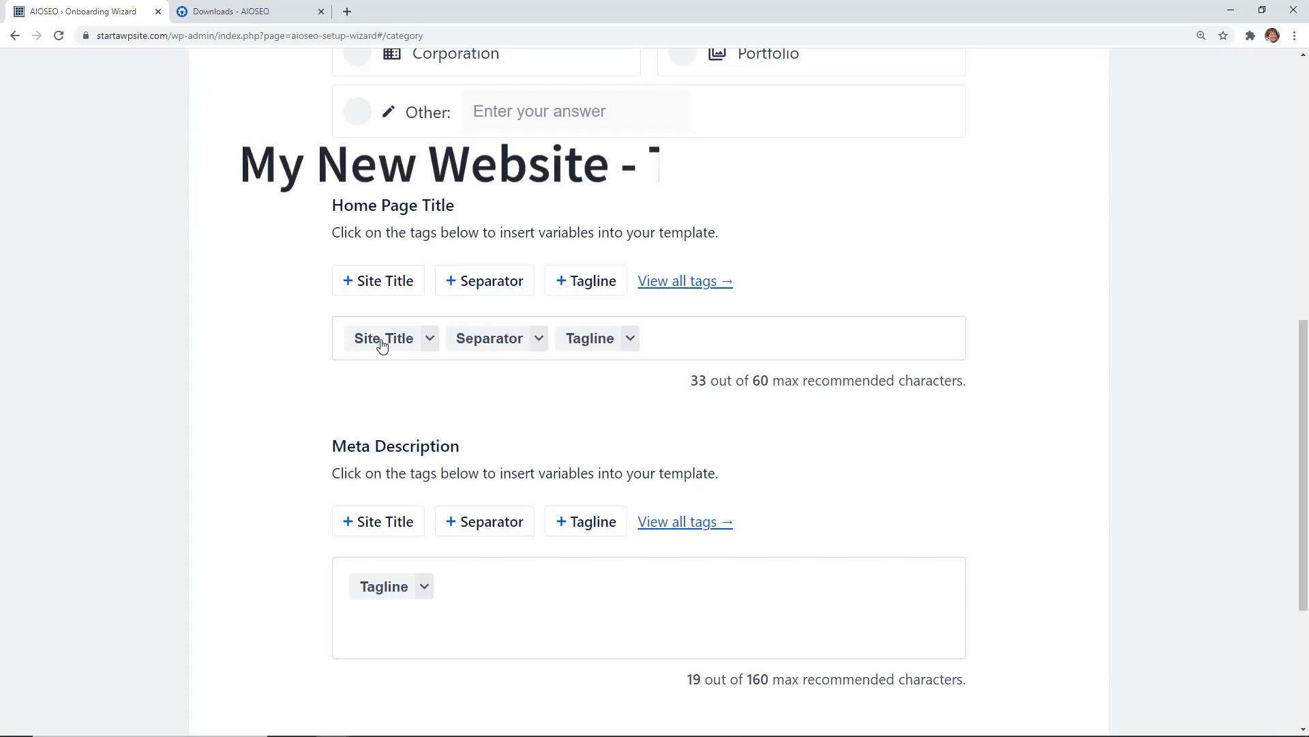
pyautogui.click(681, 336)
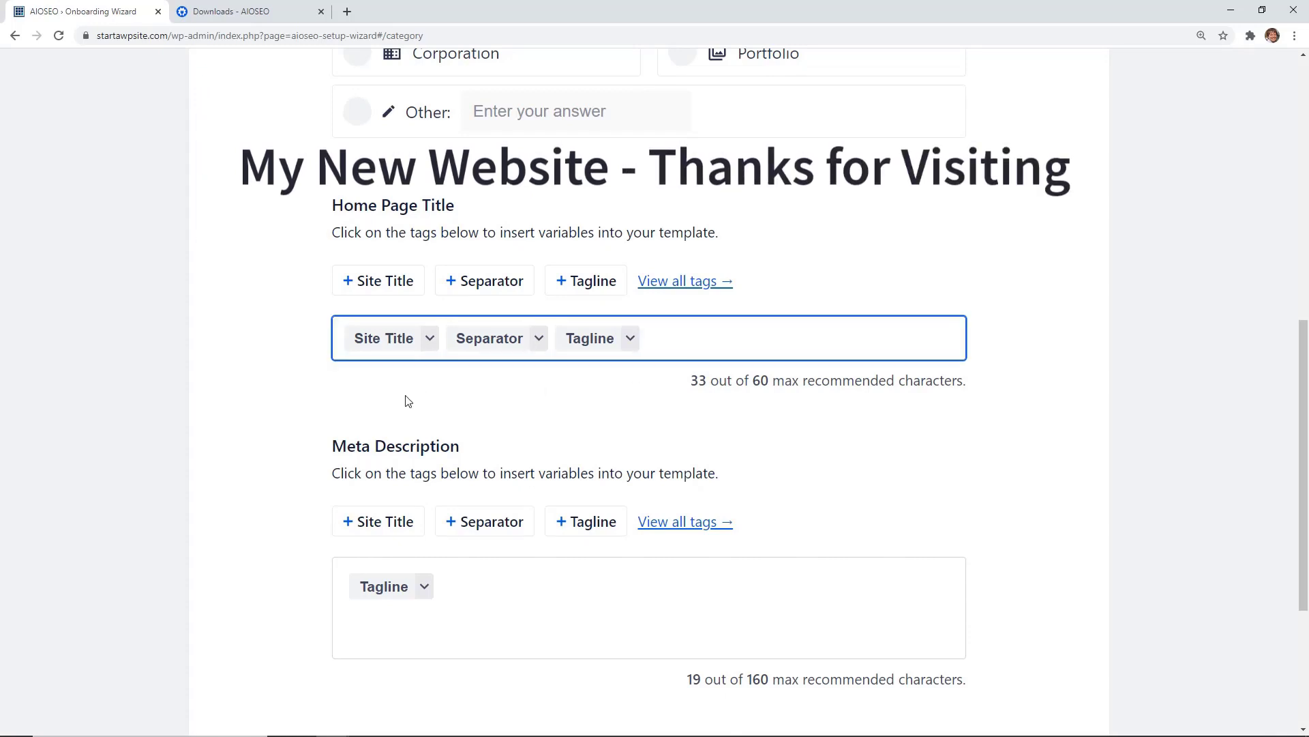
pyautogui.scroll(-2, 368, 401)
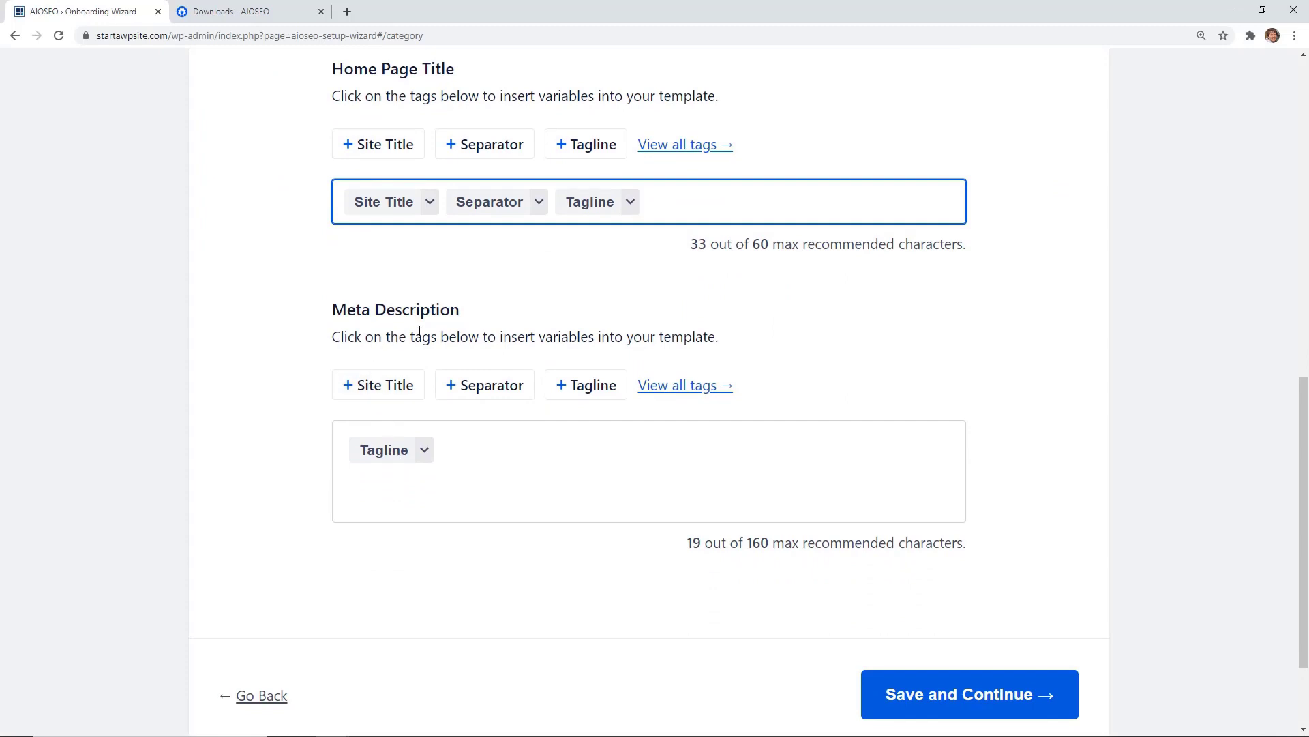
pyautogui.scroll(-1, 489, 381)
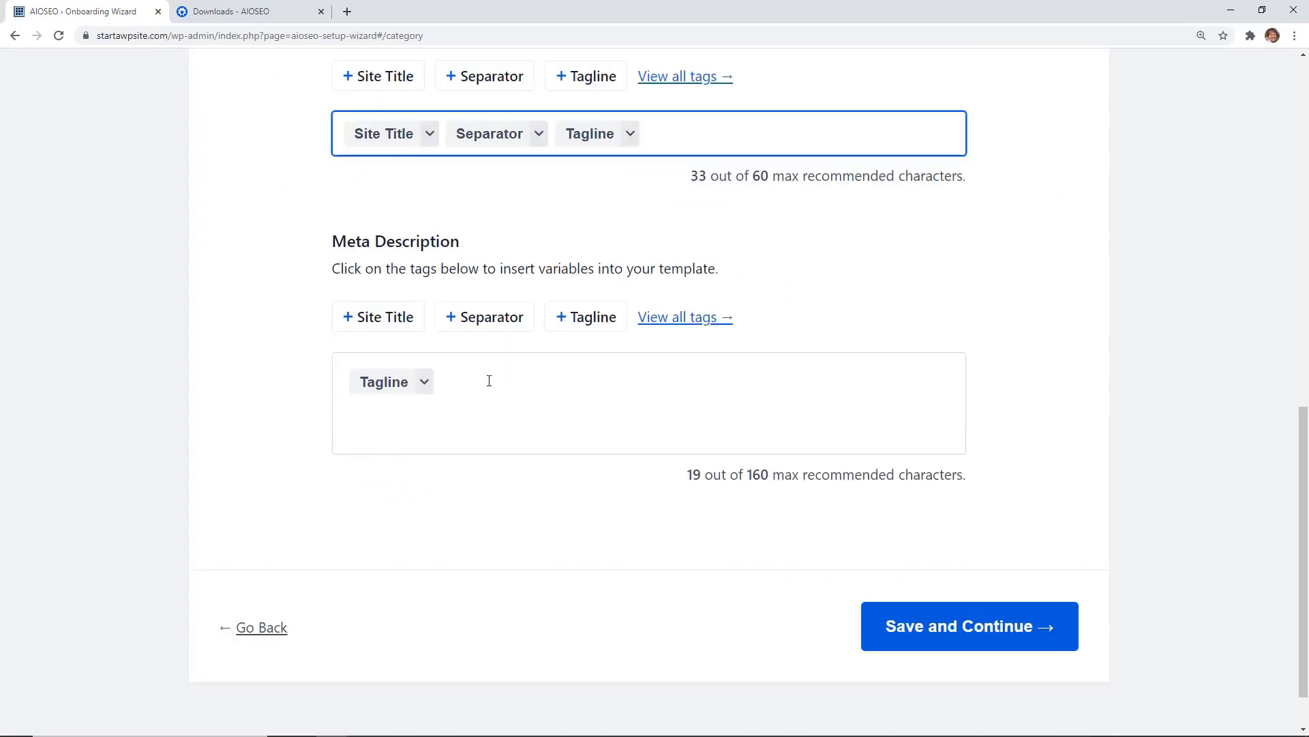
pyautogui.click(968, 607)
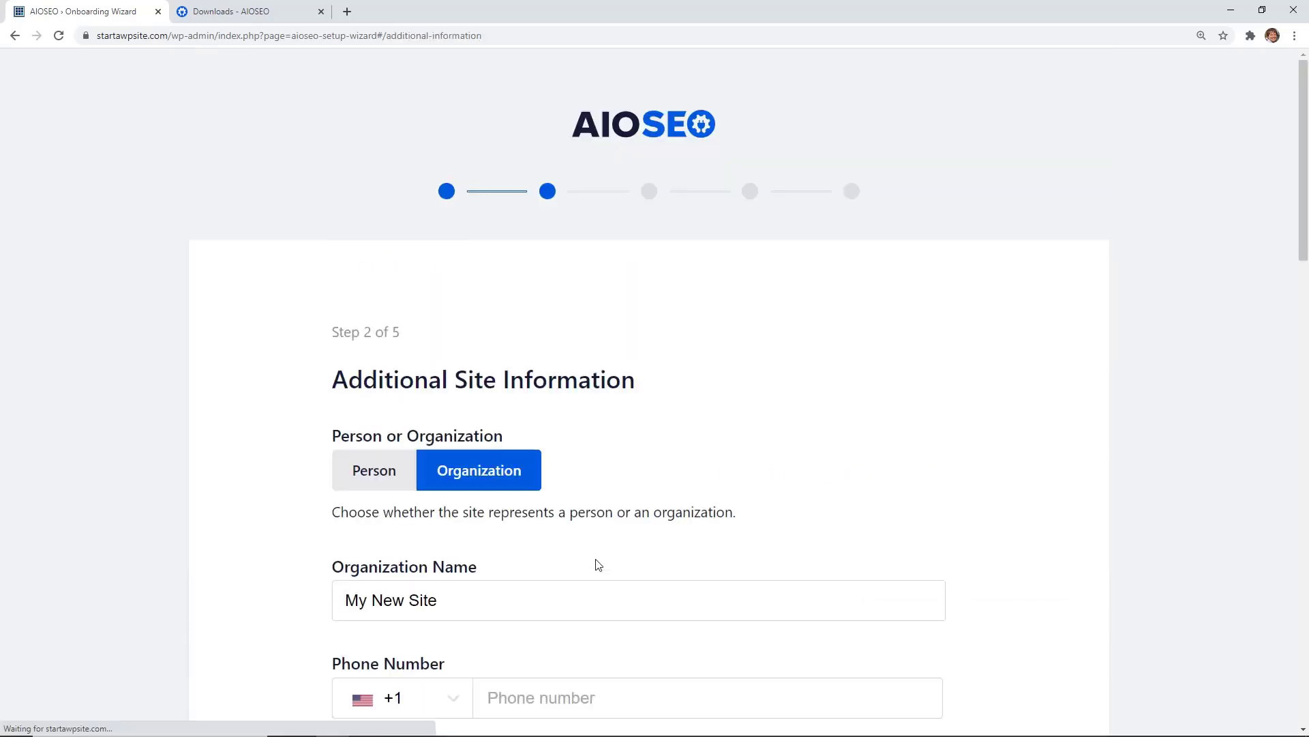
# Step: Fill all social profile URLs from one shared username and save step 2
pyautogui.scroll(-4, 603, 568)
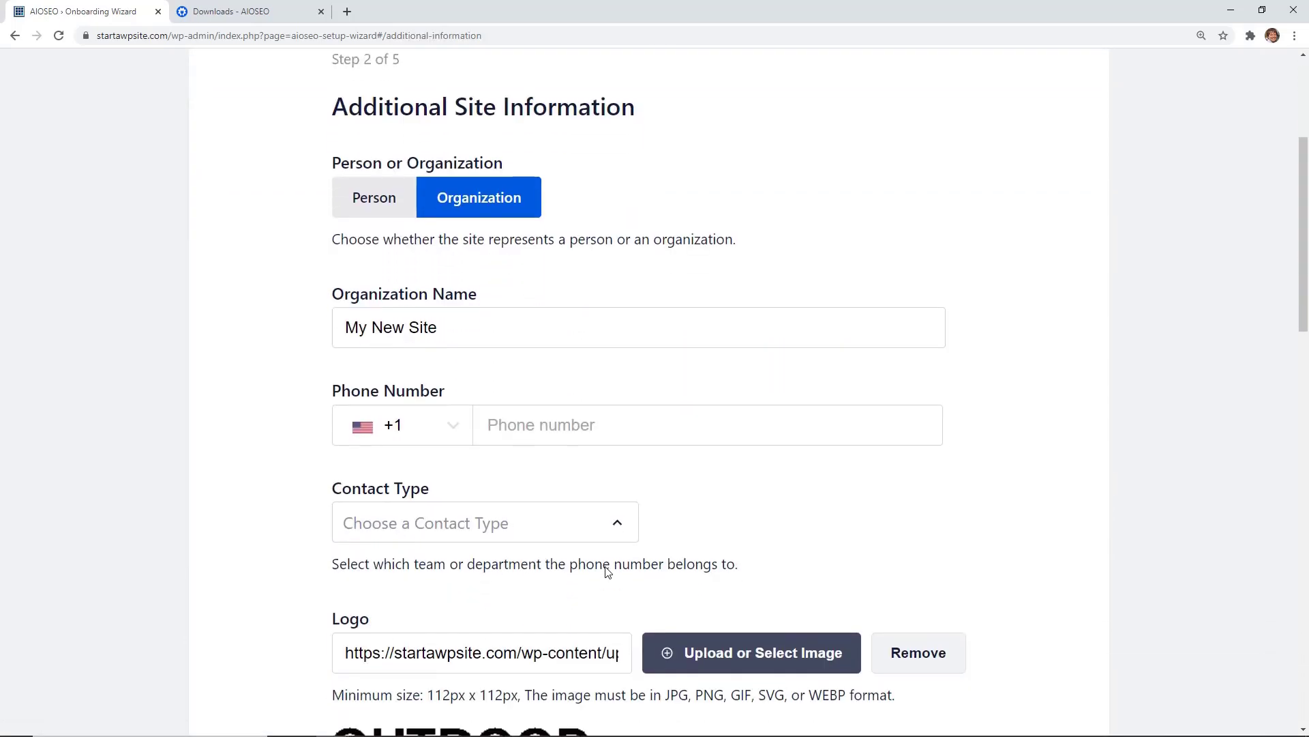
pyautogui.scroll(-5, 323, 354)
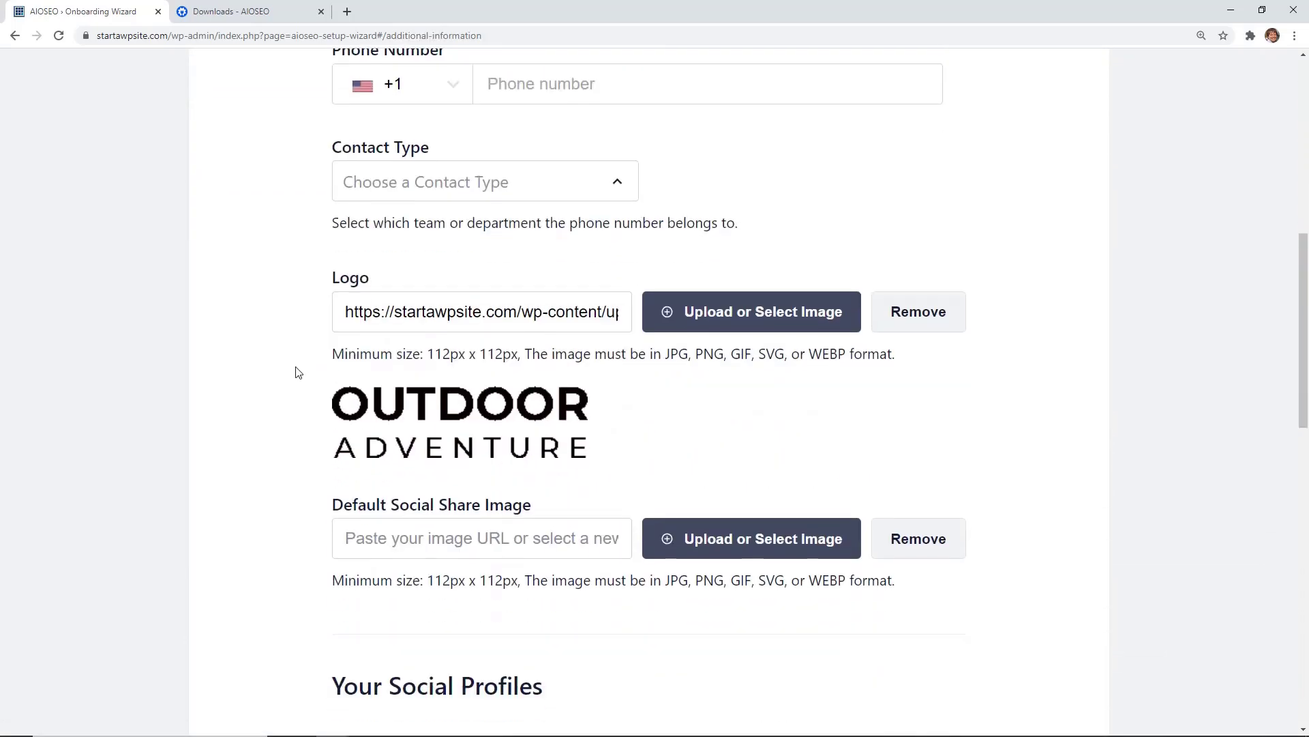
pyautogui.scroll(-2, 452, 418)
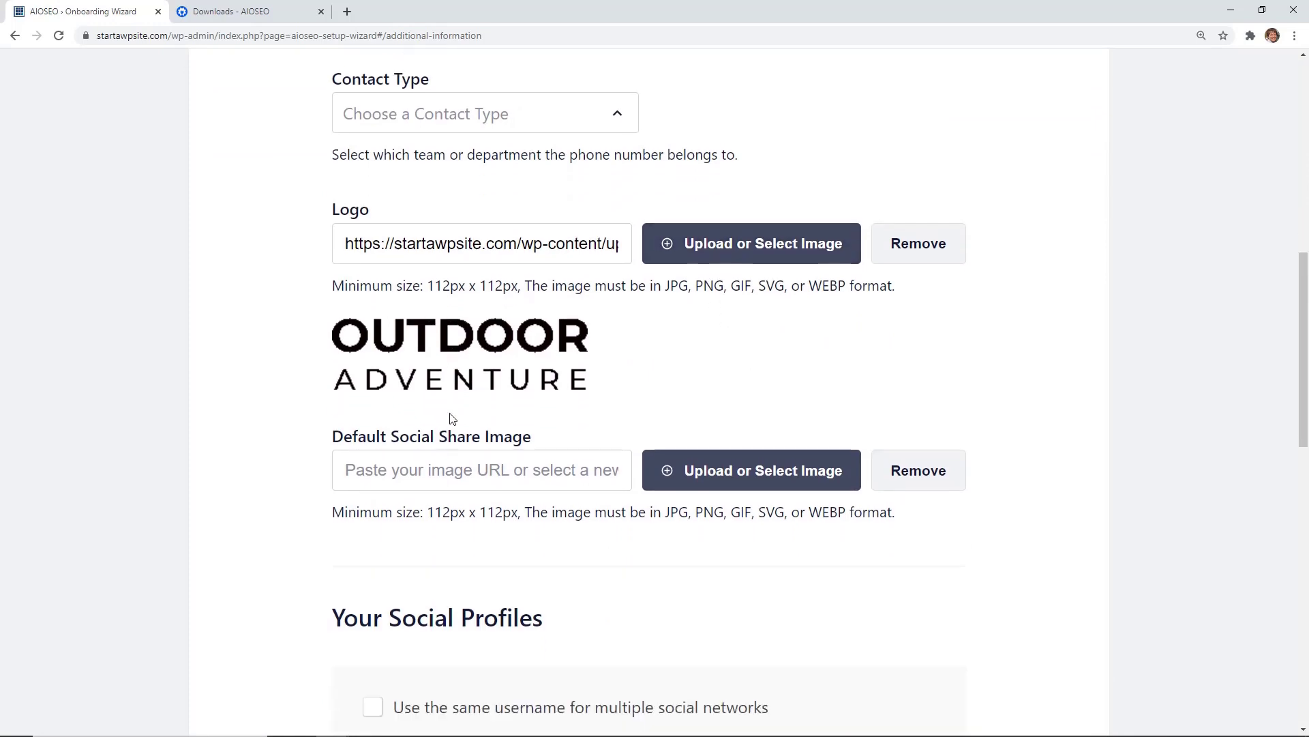
pyautogui.scroll(-2, 627, 428)
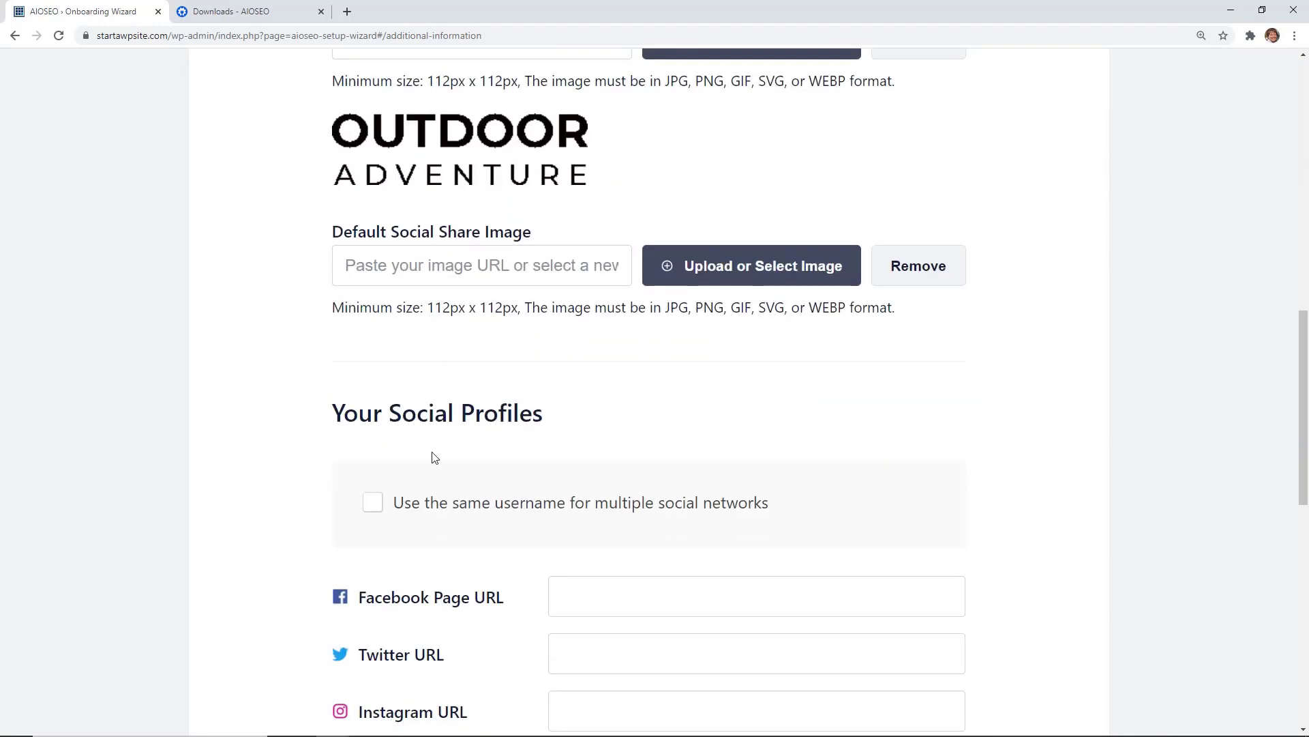
pyautogui.scroll(-5, 348, 447)
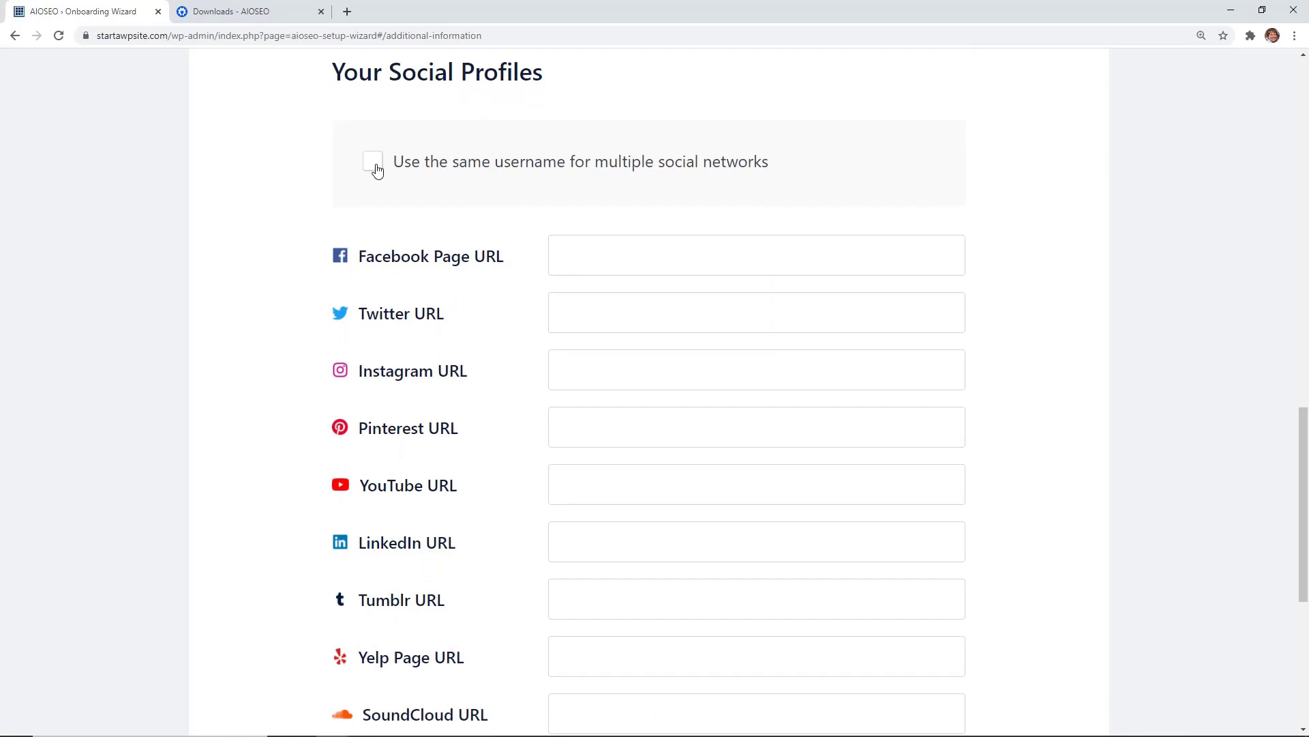
pyautogui.click(377, 171)
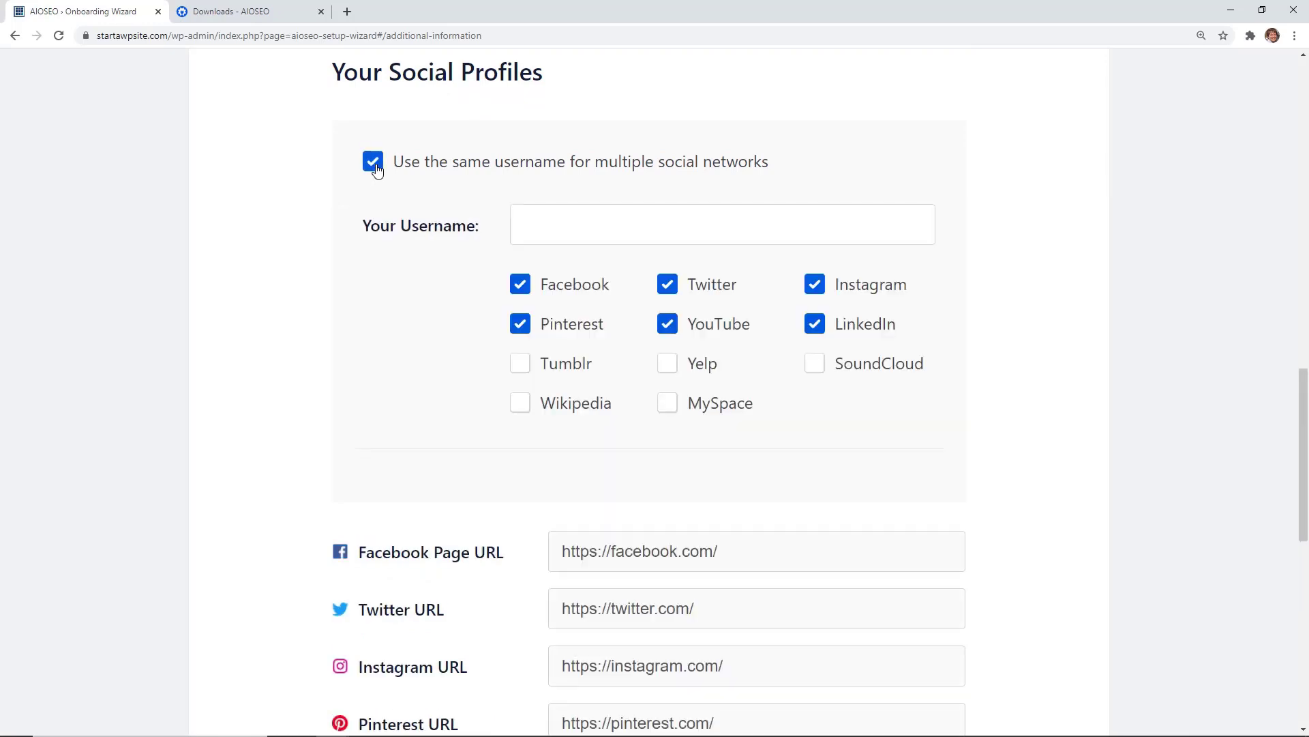
pyautogui.scroll(-2, 445, 213)
pyautogui.click(595, 89)
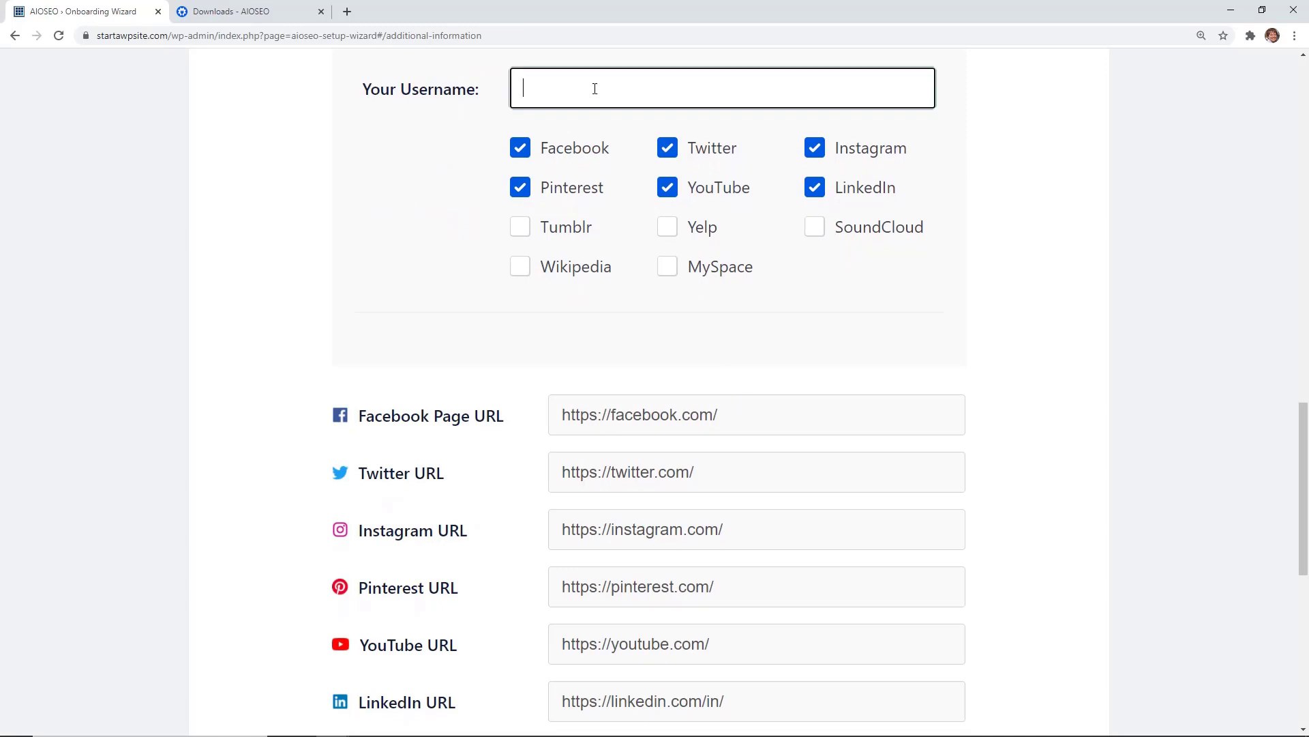
pyautogui.write('wpbeginner')
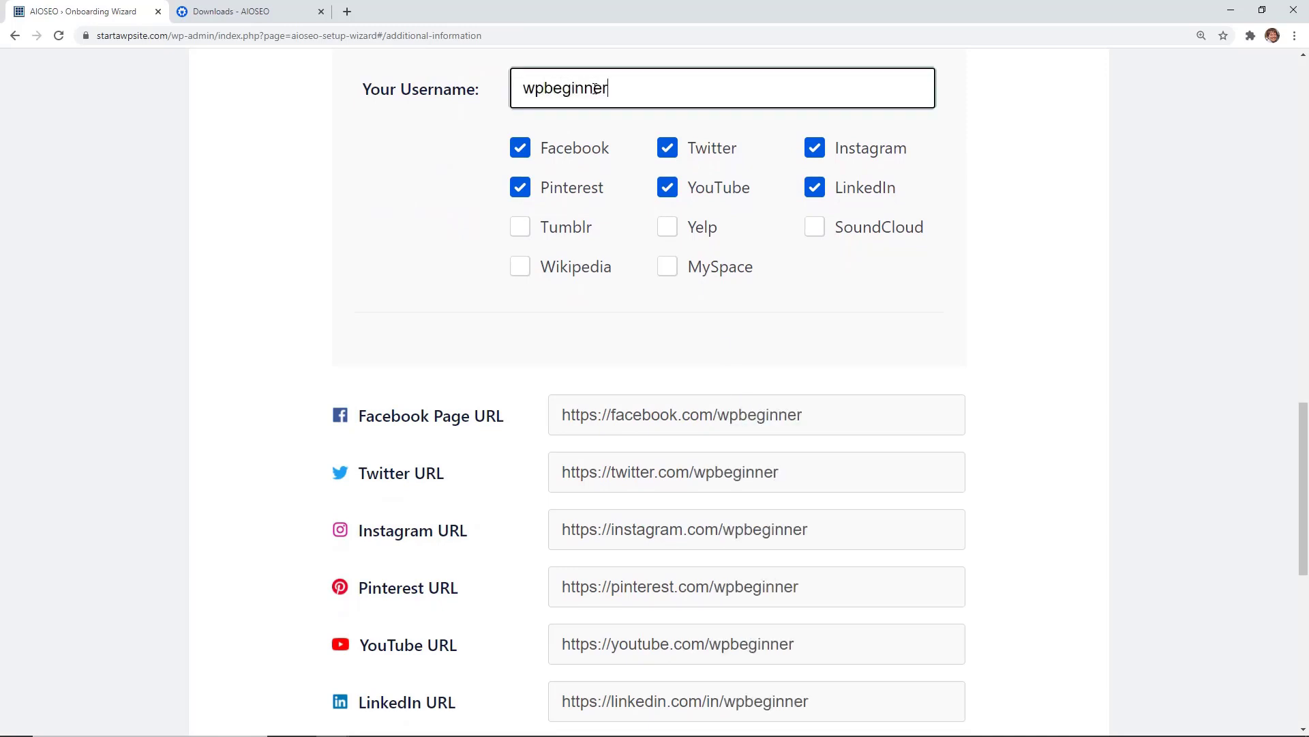
pyautogui.scroll(-3, 662, 462)
pyautogui.scroll(-5, 661, 462)
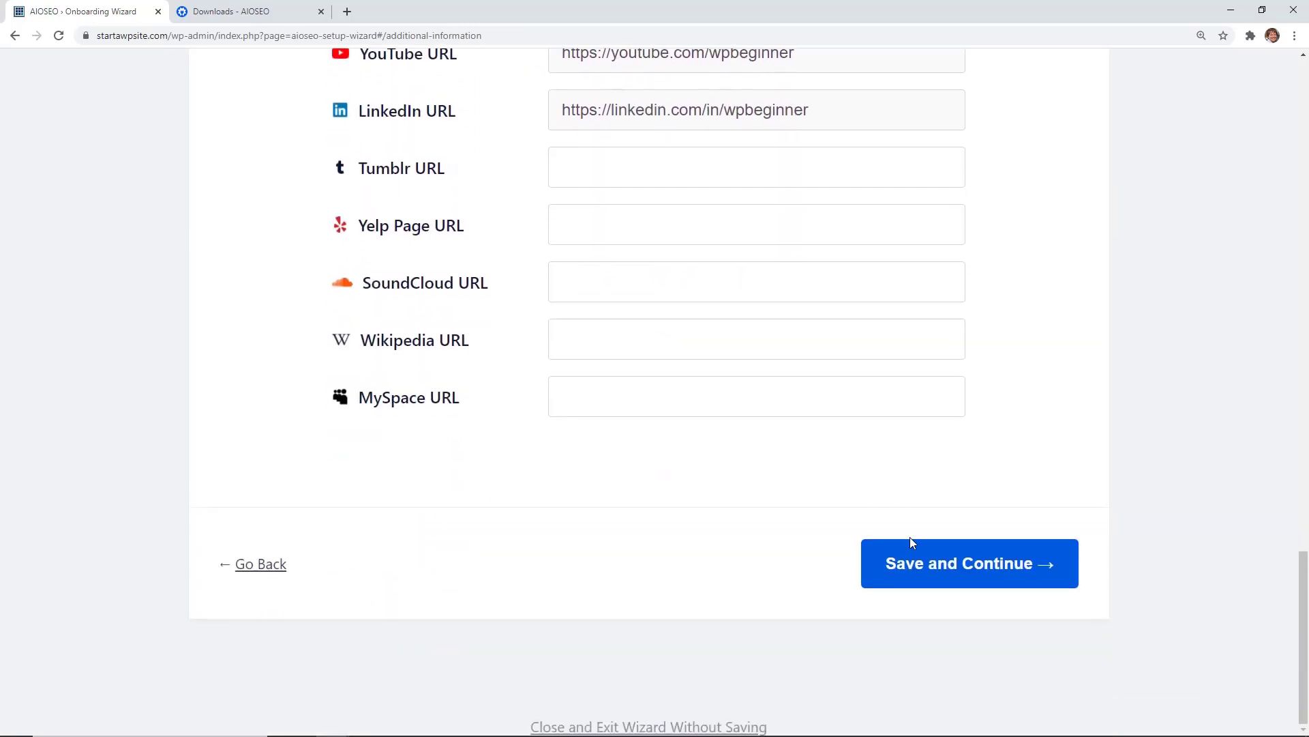
pyautogui.click(922, 565)
# Step: Review the feature list, leaving Sitemaps, Search Appearance, Analytics and Image SEO enabled
pyautogui.scroll(-3, 809, 542)
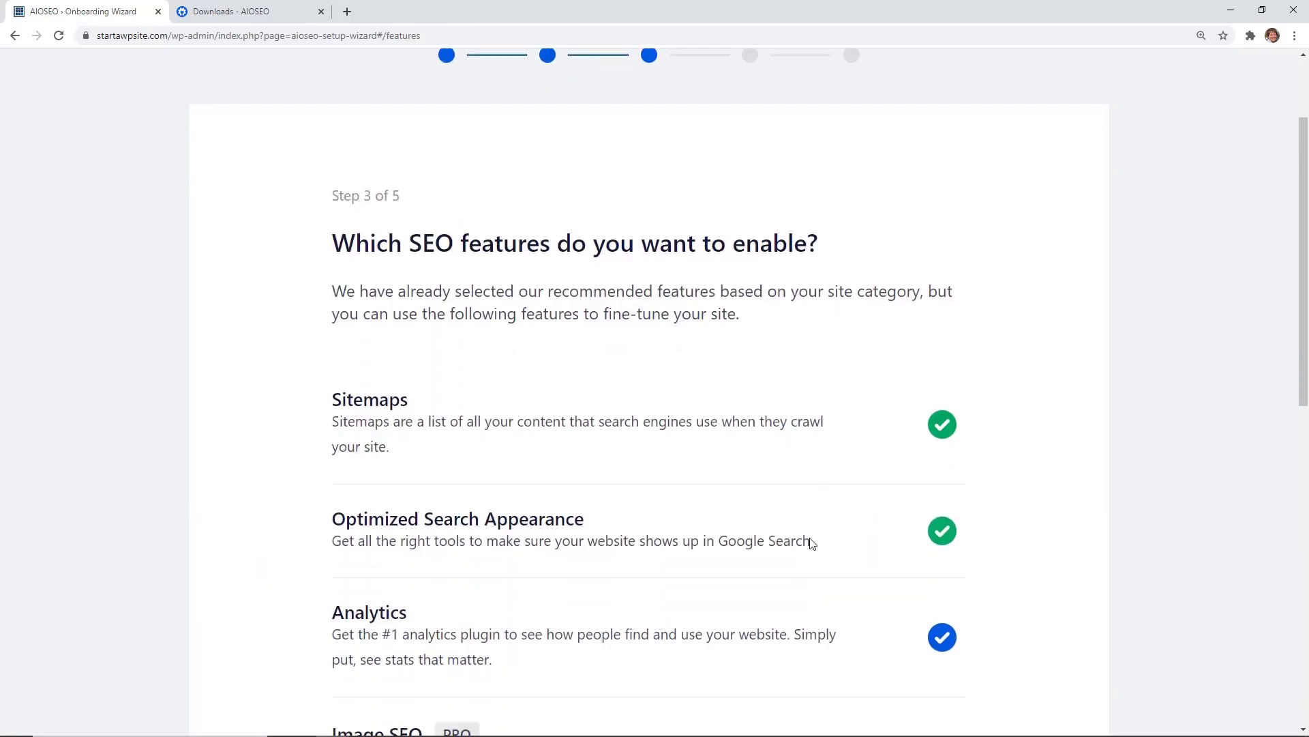
pyautogui.scroll(-1, 1038, 567)
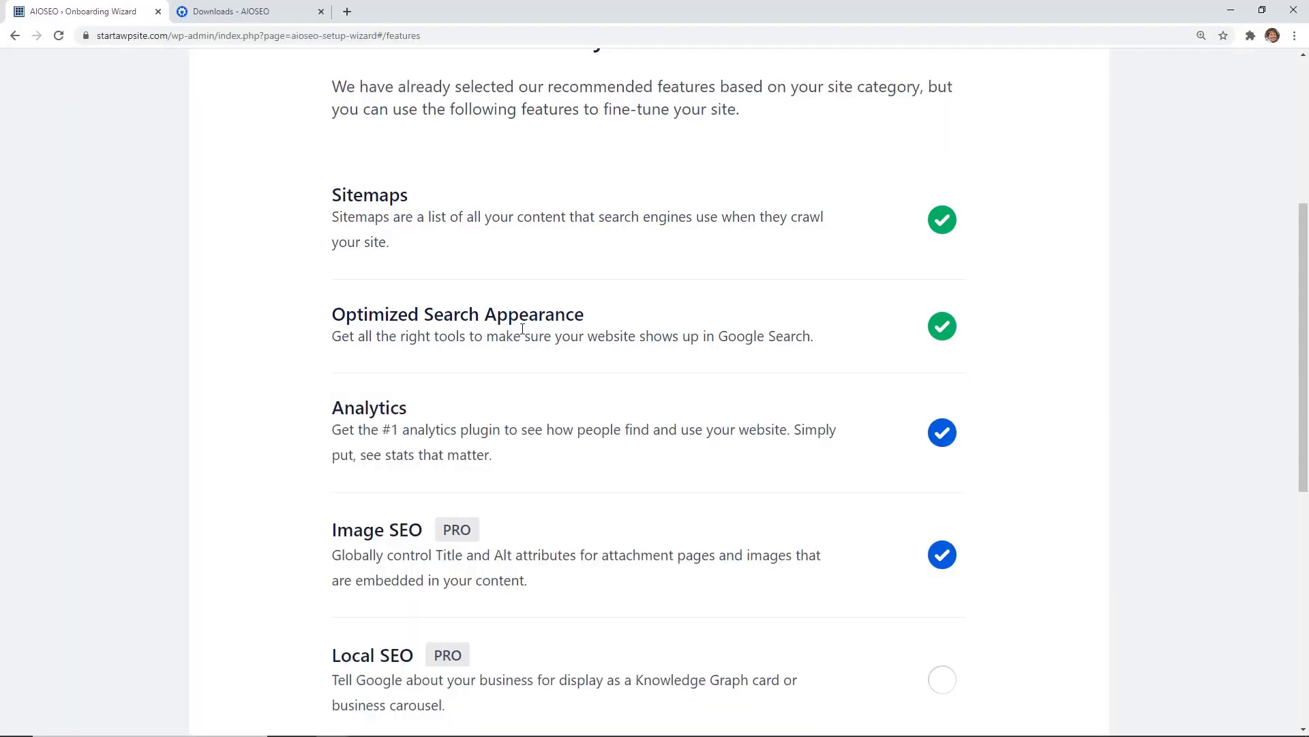
pyautogui.scroll(-1, 522, 329)
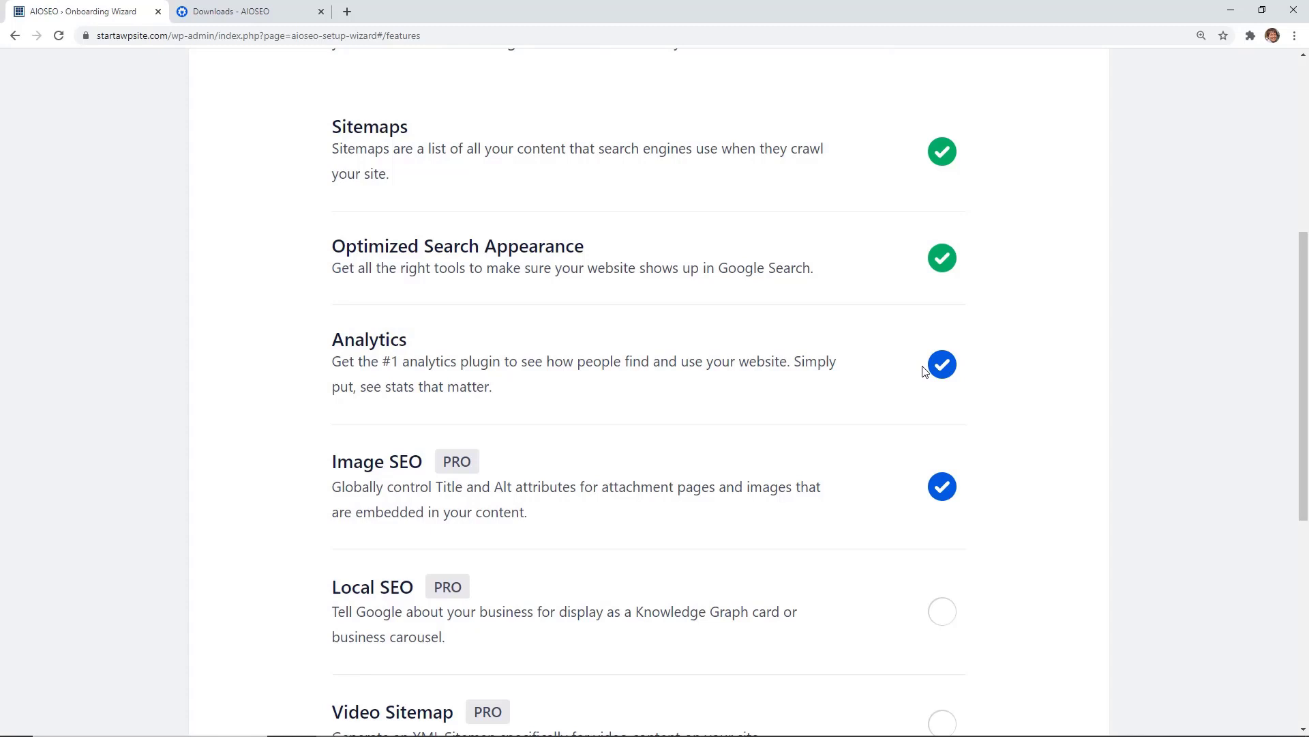
pyautogui.scroll(-1, 916, 380)
pyautogui.scroll(-1, 917, 380)
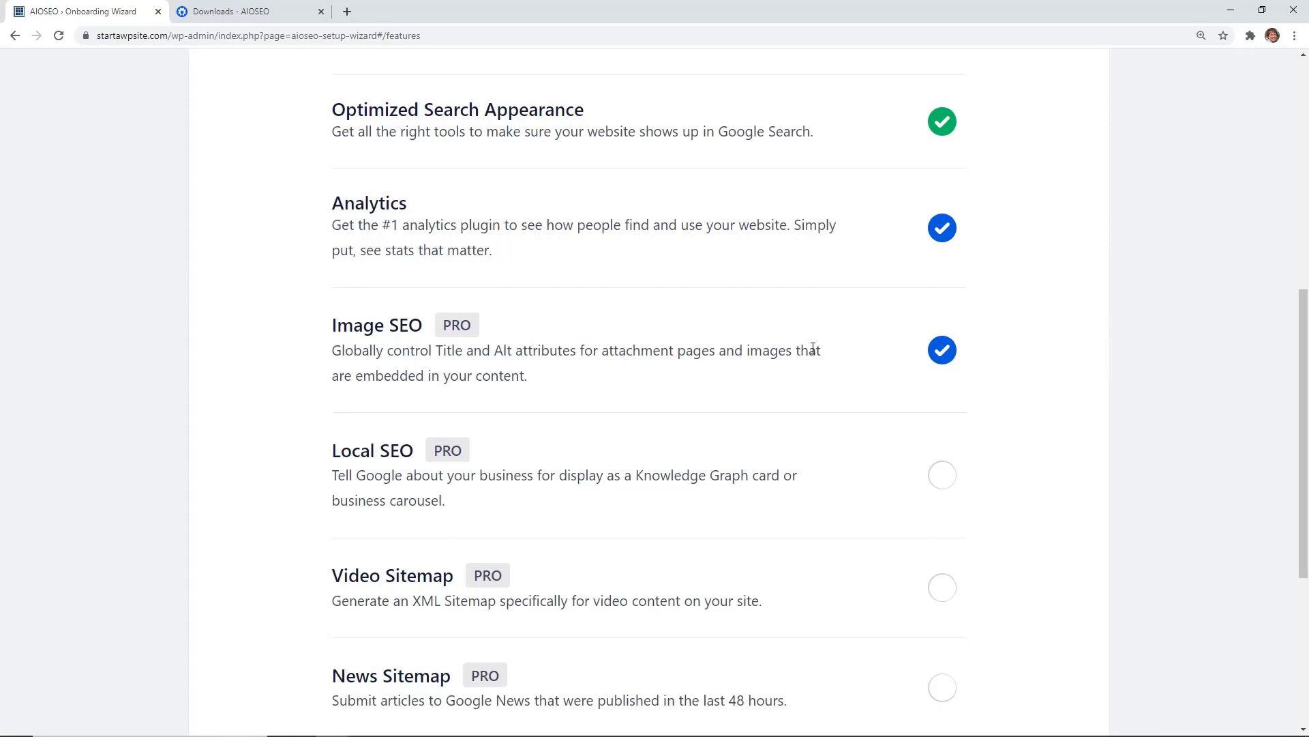
pyautogui.scroll(-2, 813, 349)
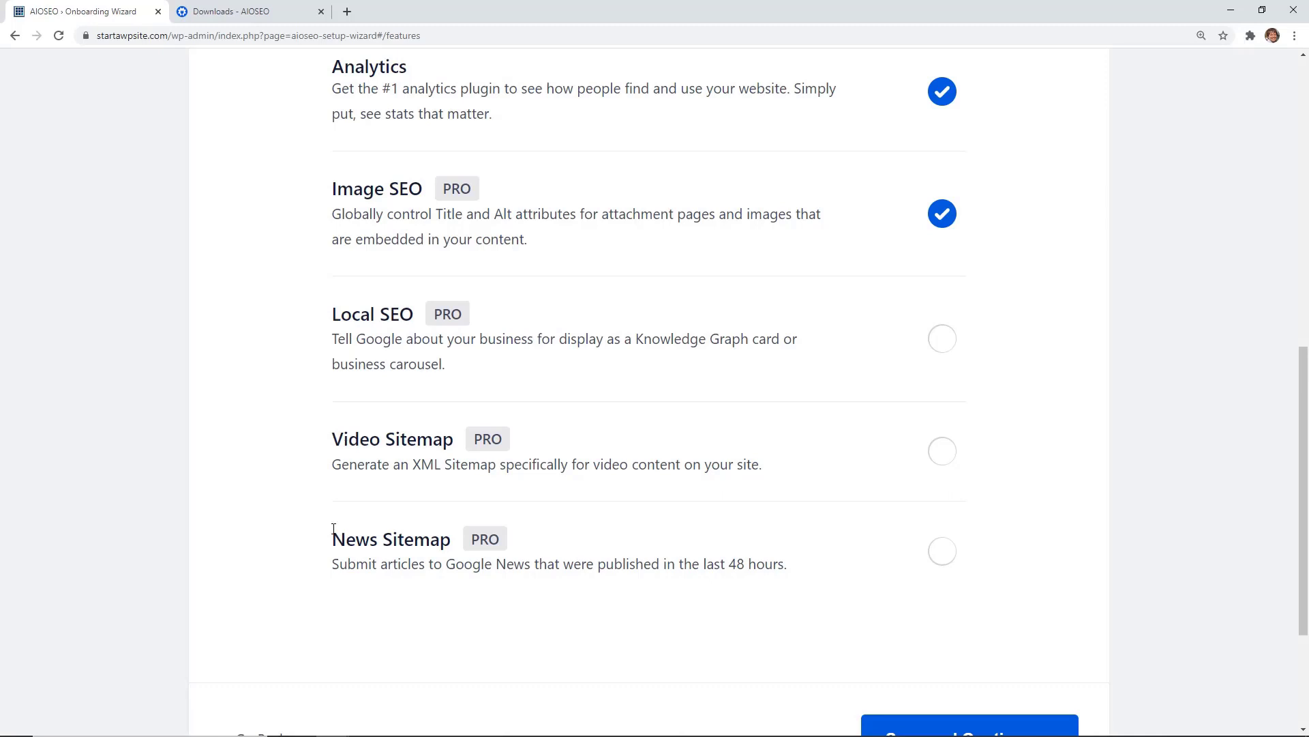
pyautogui.scroll(-1, 307, 513)
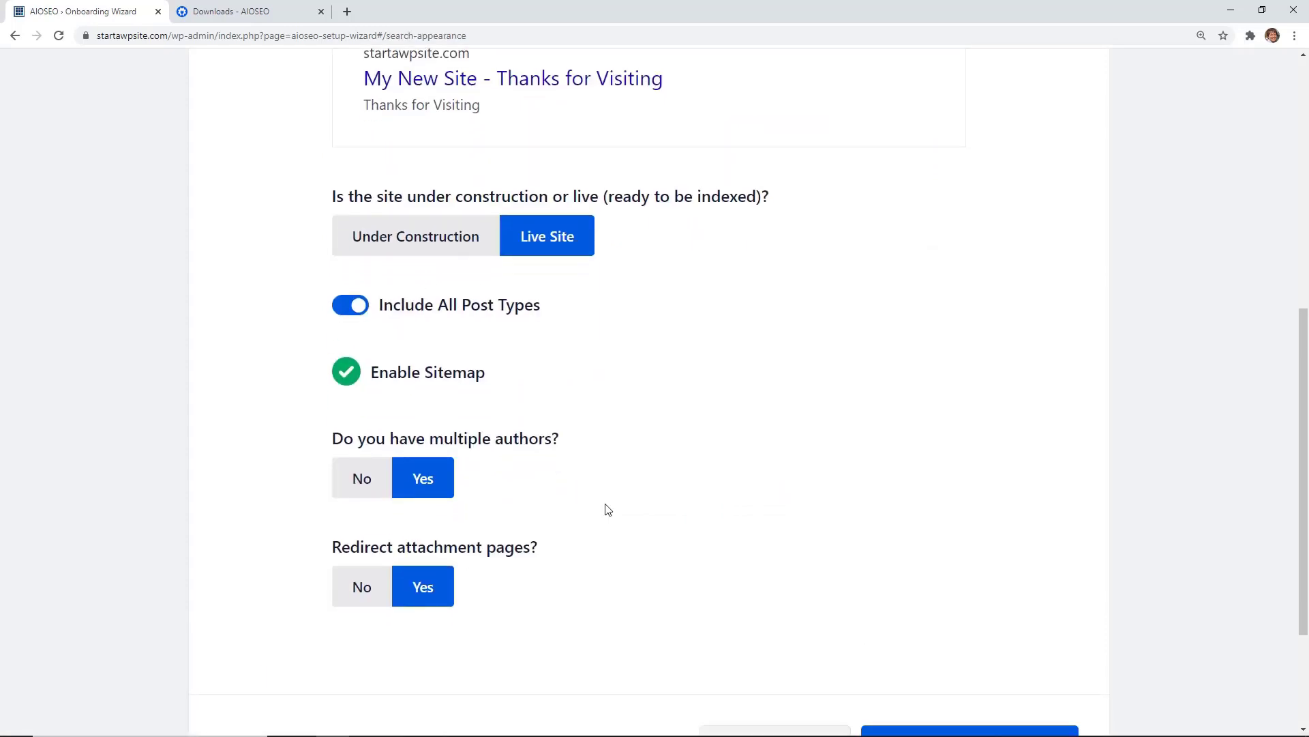
# Step: Switch the site to Under Construction and back to Live, and answer No to multiple authors
pyautogui.scroll(-1, 600, 477)
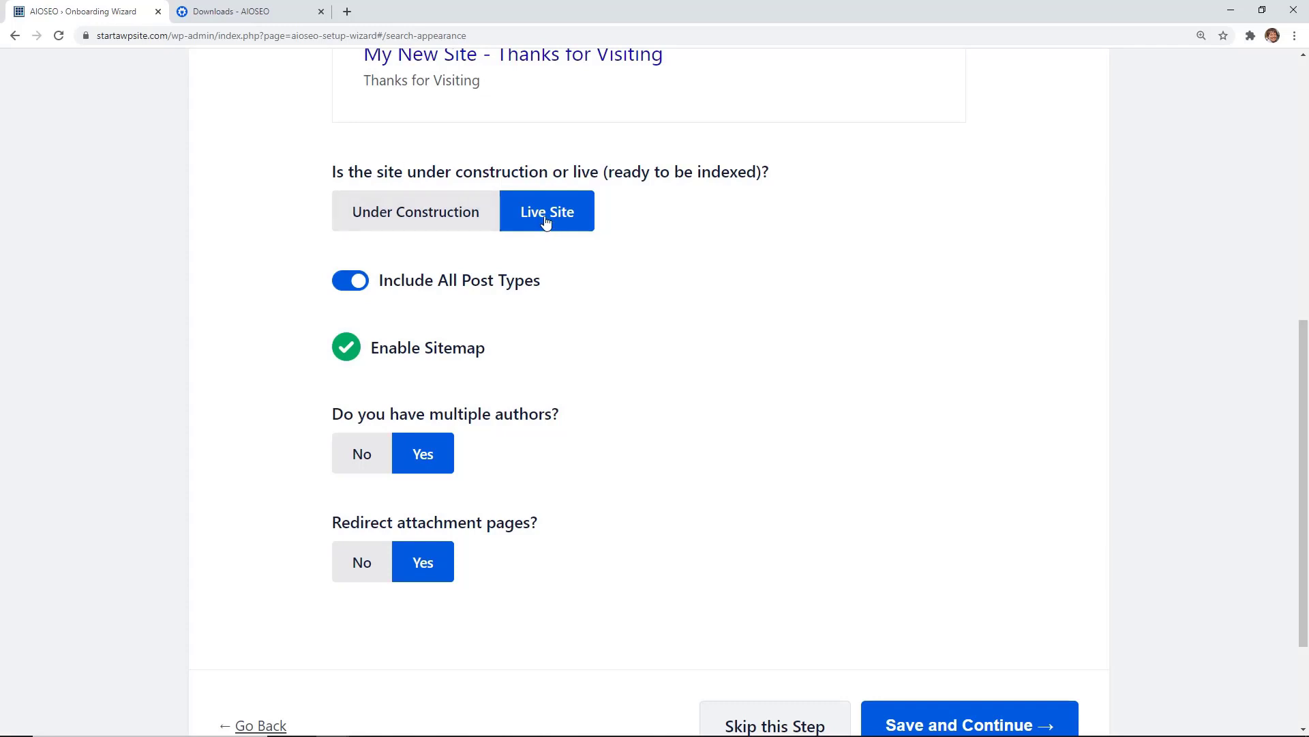
pyautogui.click(455, 220)
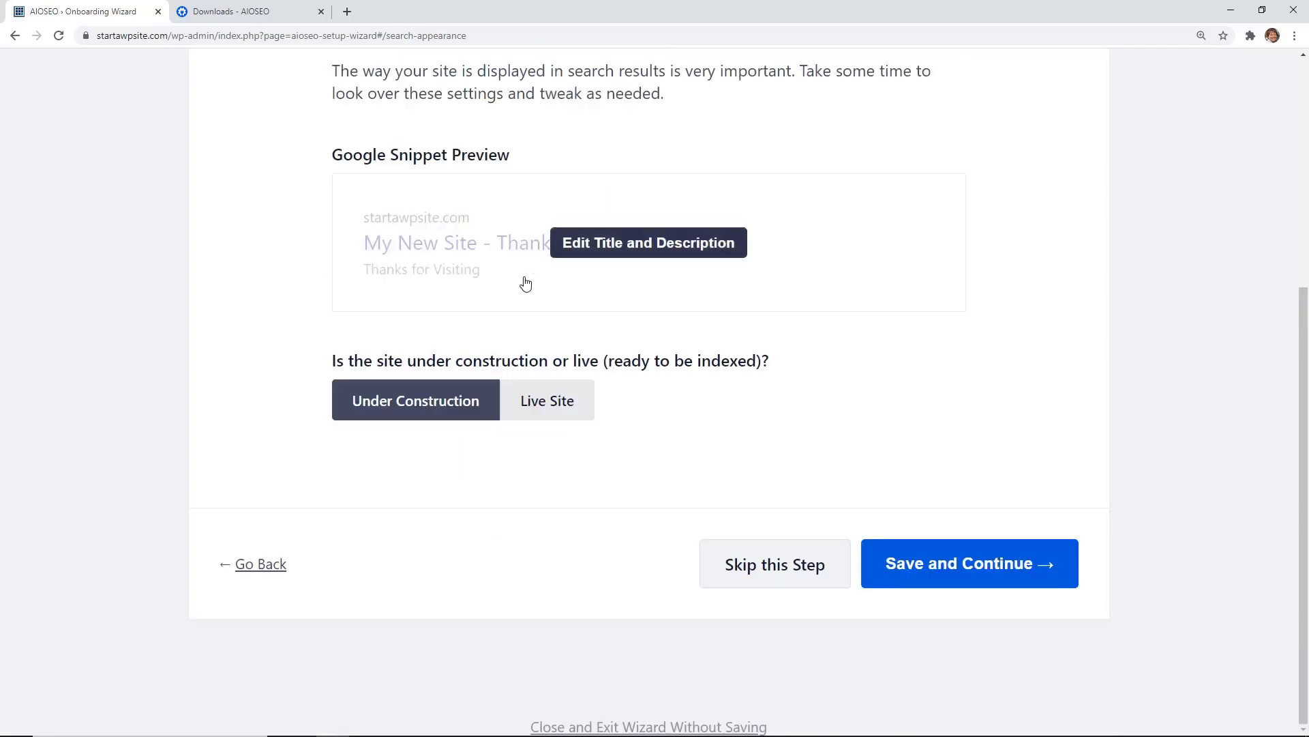
pyautogui.click(543, 418)
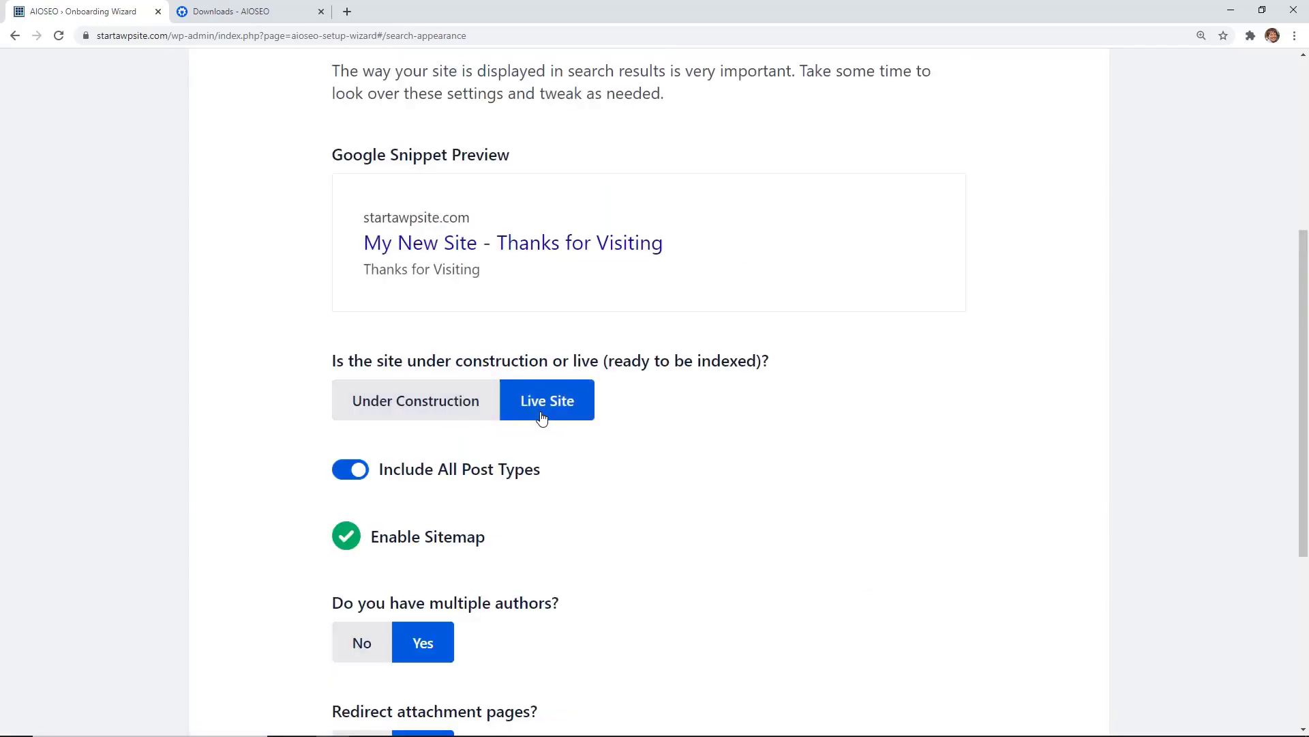
pyautogui.scroll(-1, 542, 418)
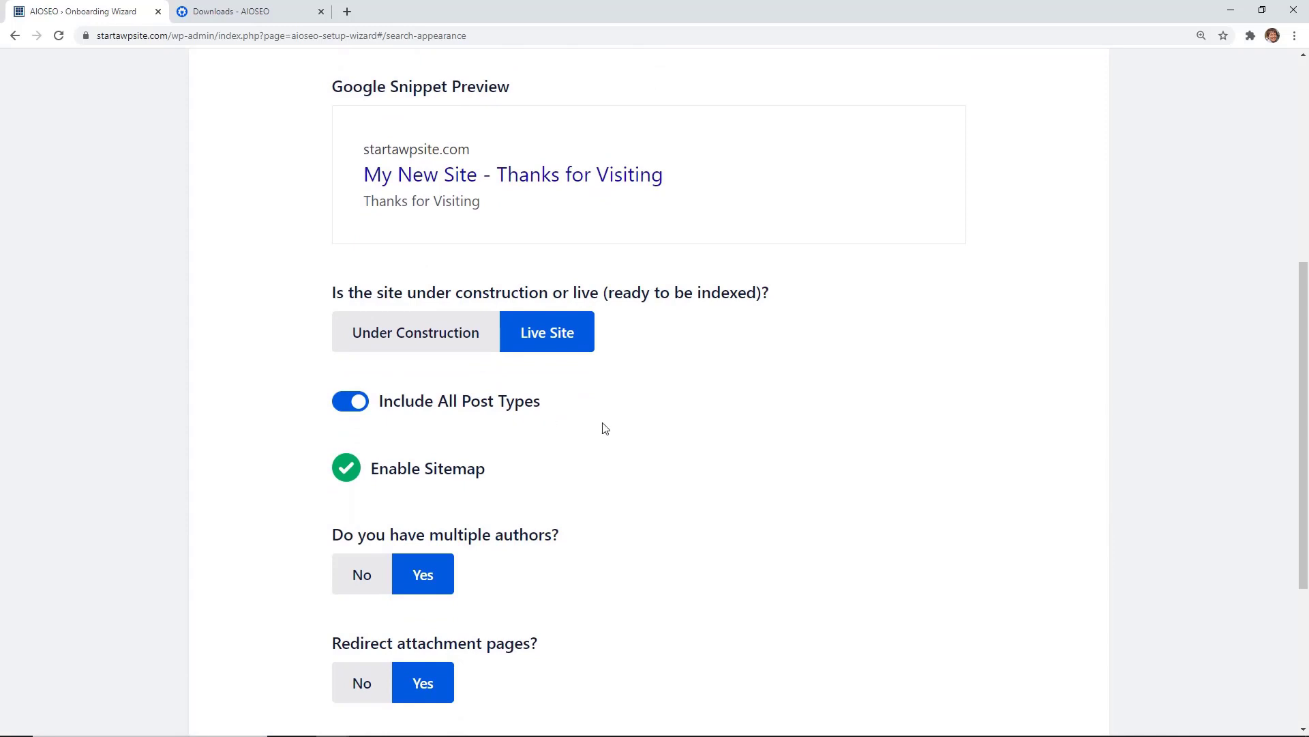
pyautogui.scroll(-2, 605, 430)
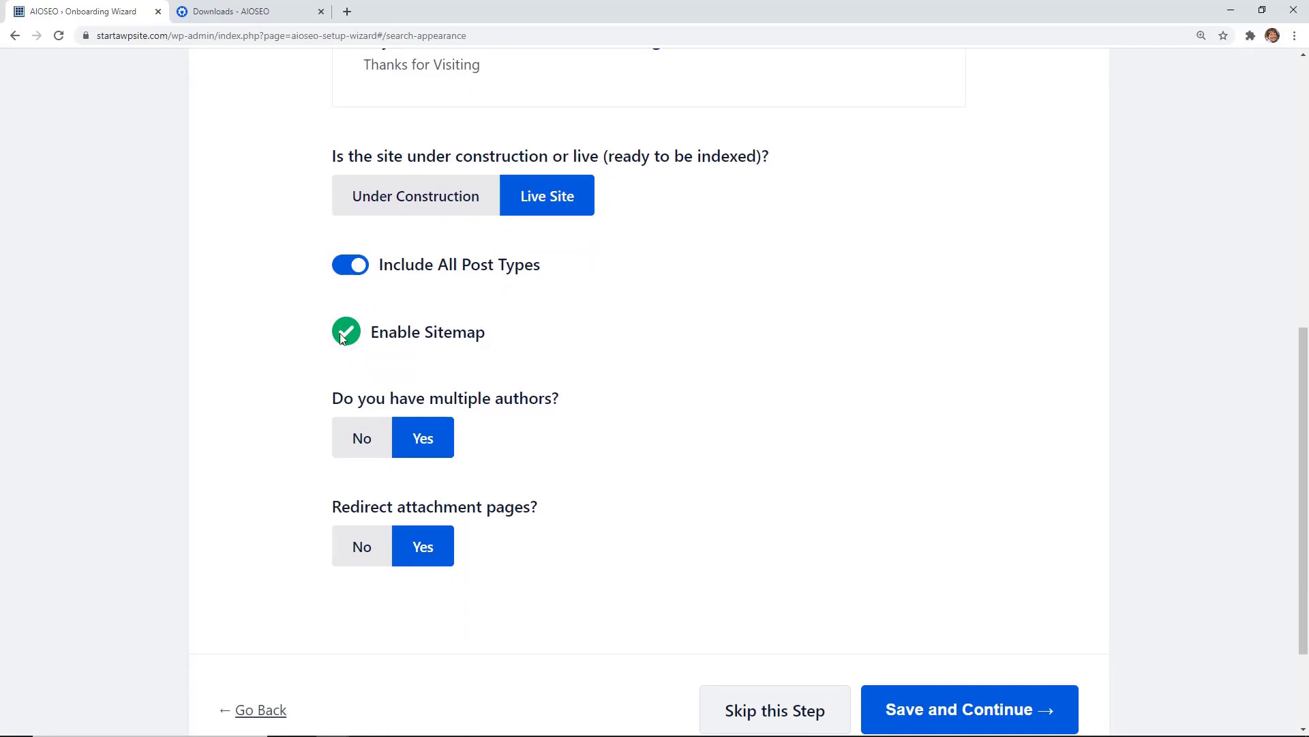
pyautogui.scroll(-2, 582, 368)
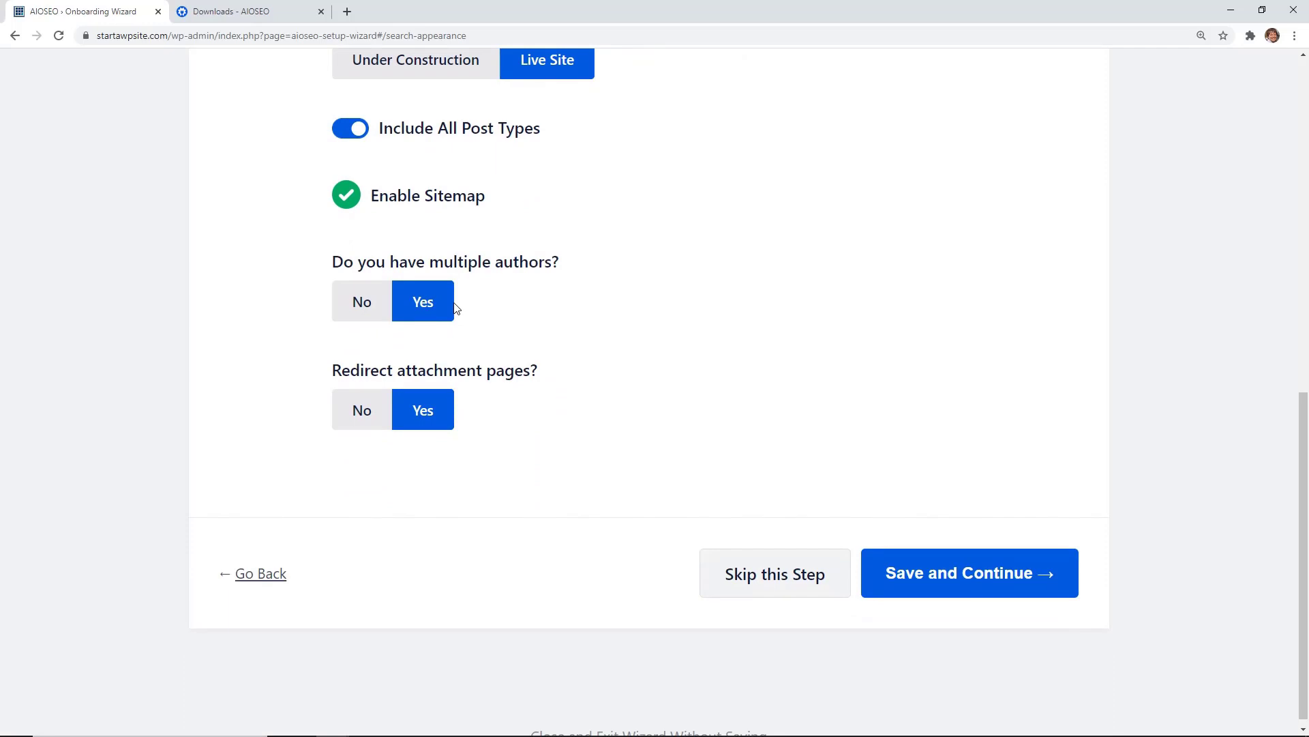
pyautogui.click(376, 307)
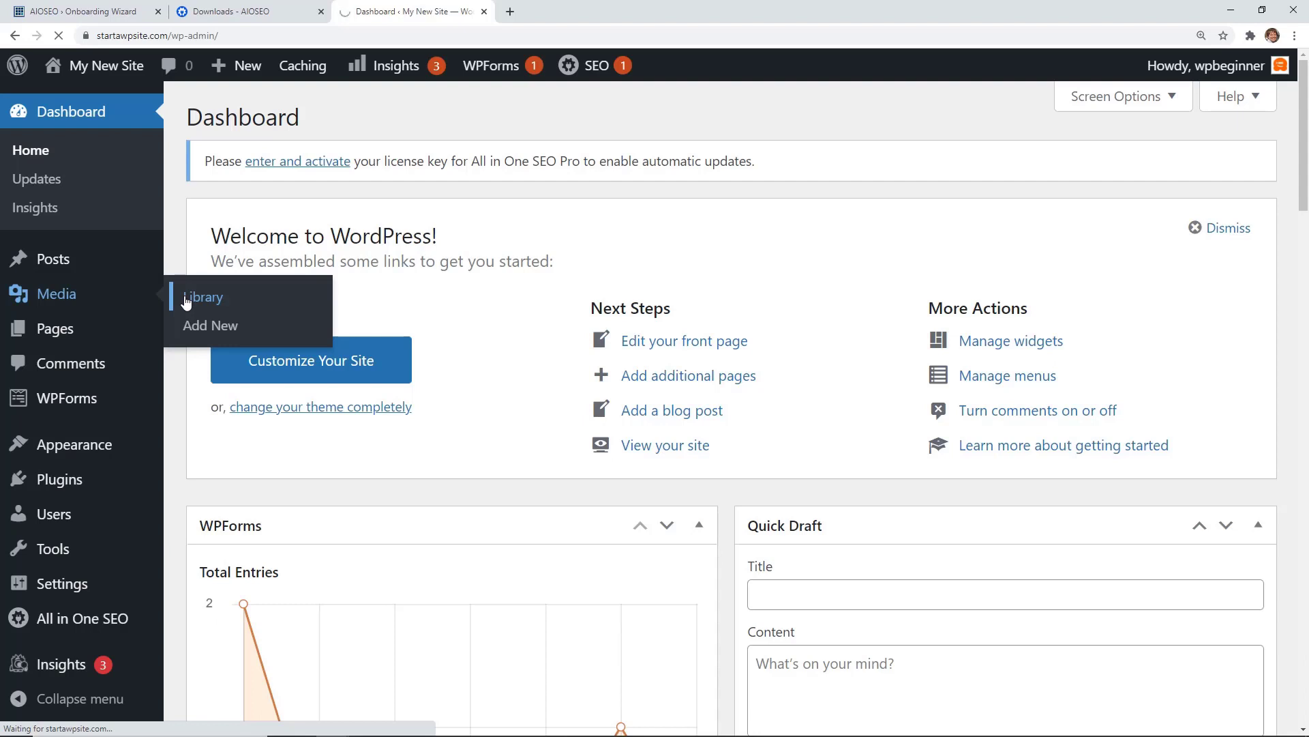
# Step: Open the logo's attachment page and its logo-2.png image file in tabs to inspect them
pyautogui.click(186, 302)
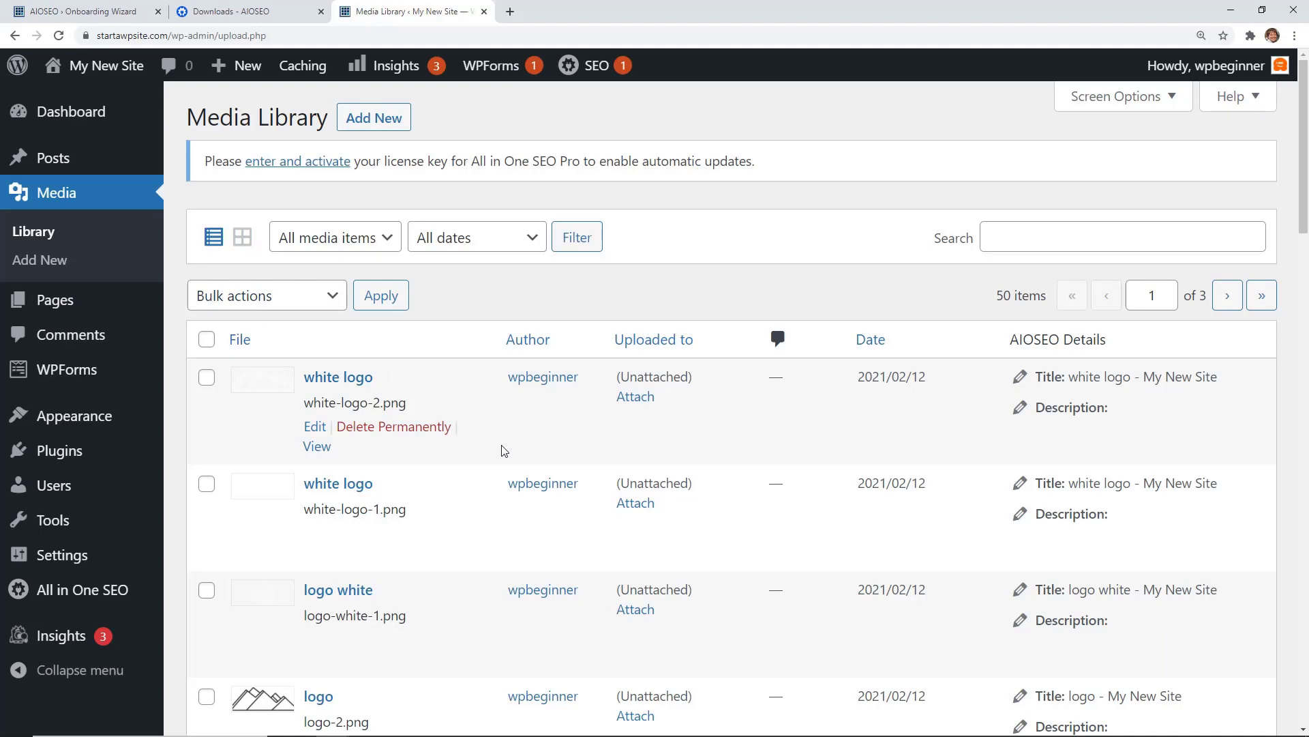
pyautogui.scroll(-5, 503, 450)
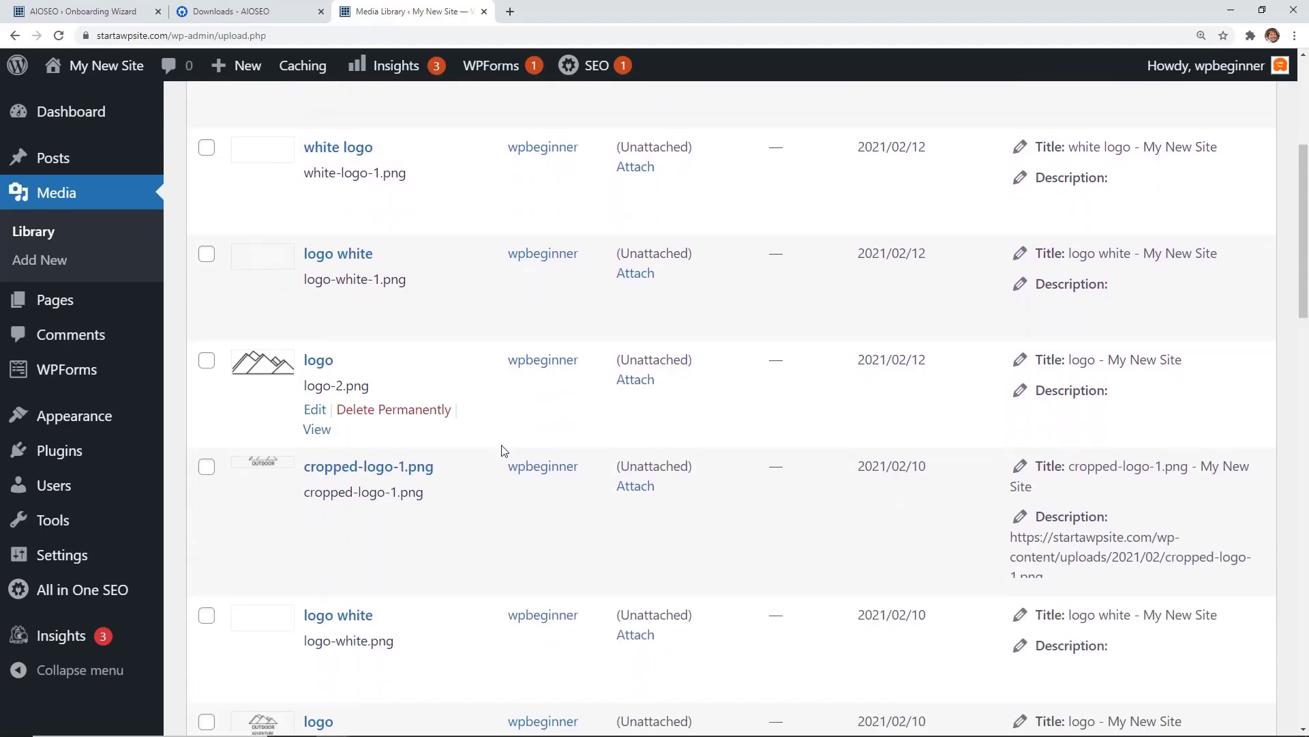
pyautogui.scroll(-1, 503, 451)
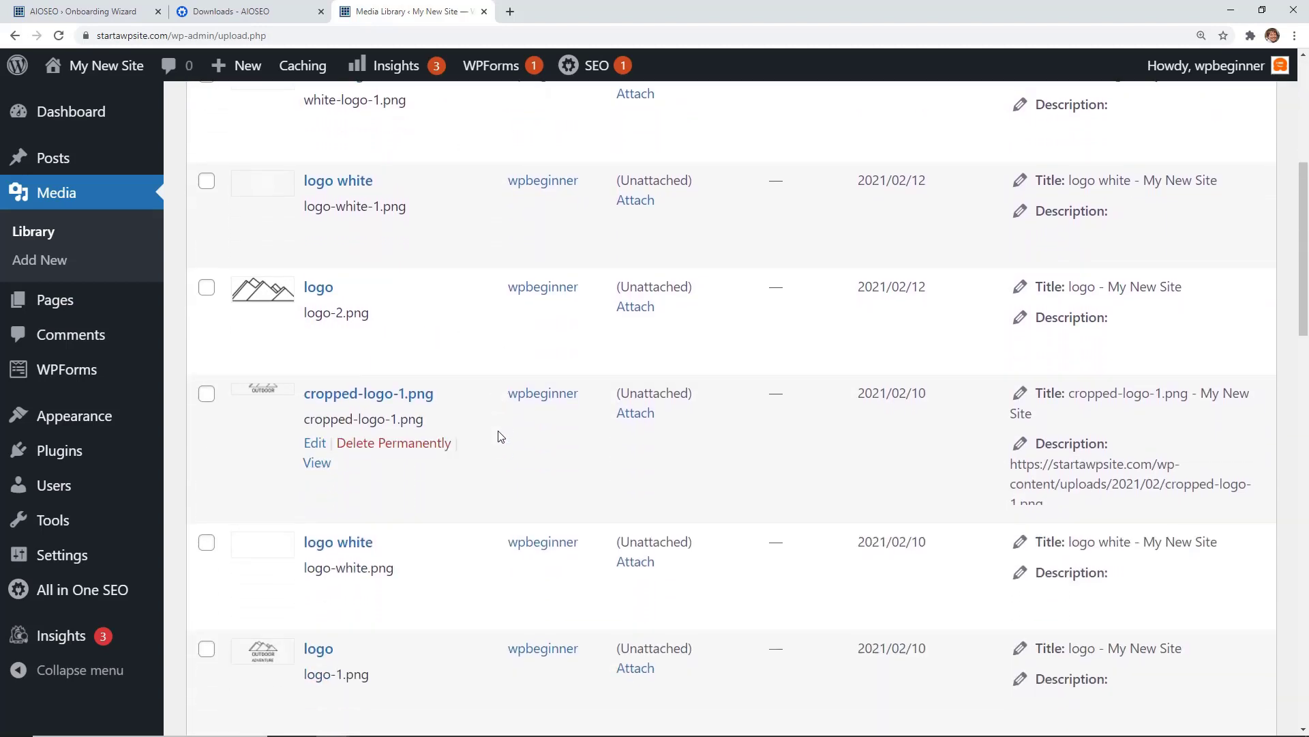
pyautogui.middleClick(315, 357)
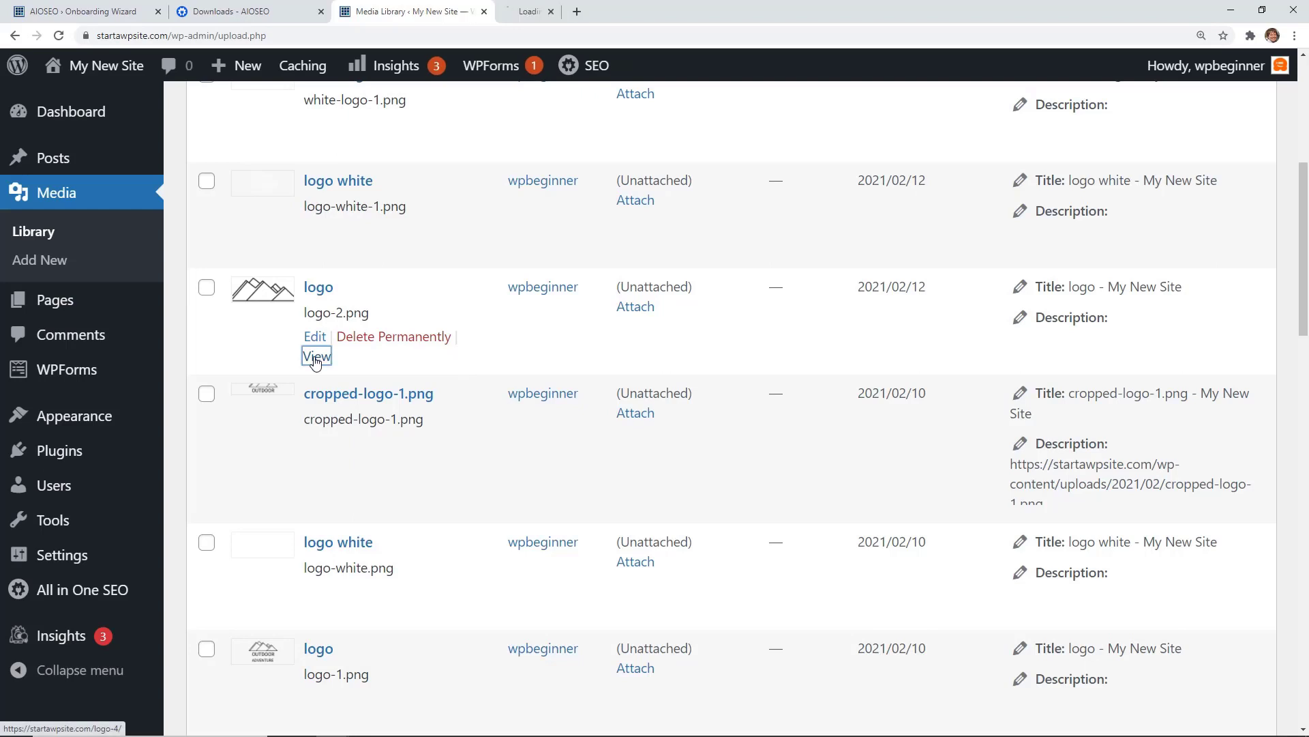
pyautogui.click(551, 12)
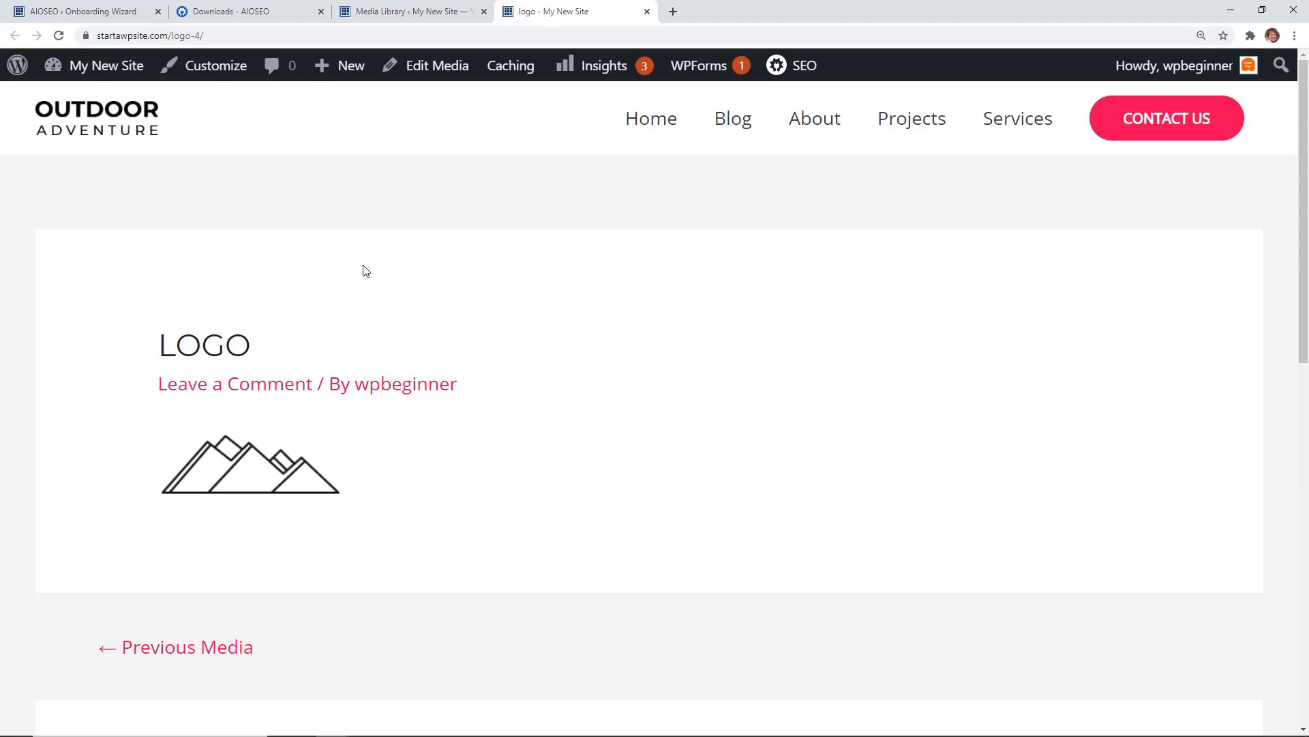
pyautogui.middleClick(298, 478)
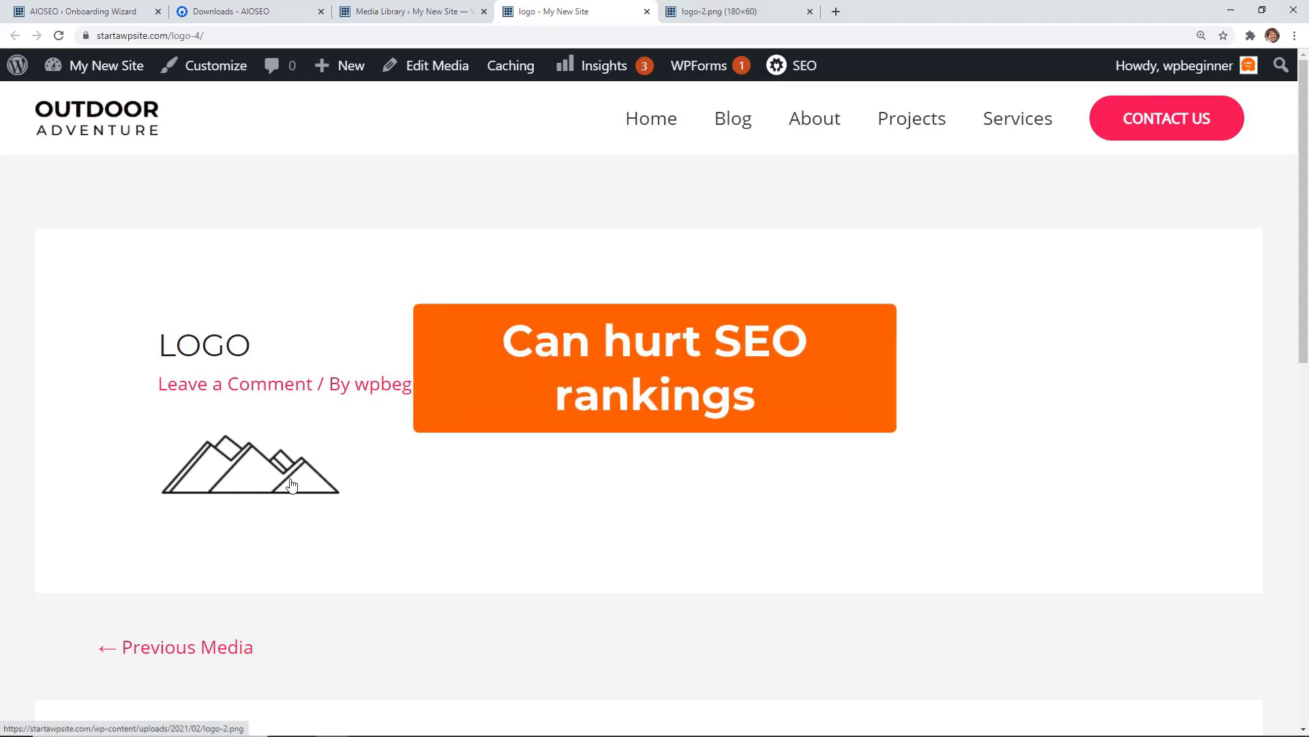
pyautogui.click(810, 11)
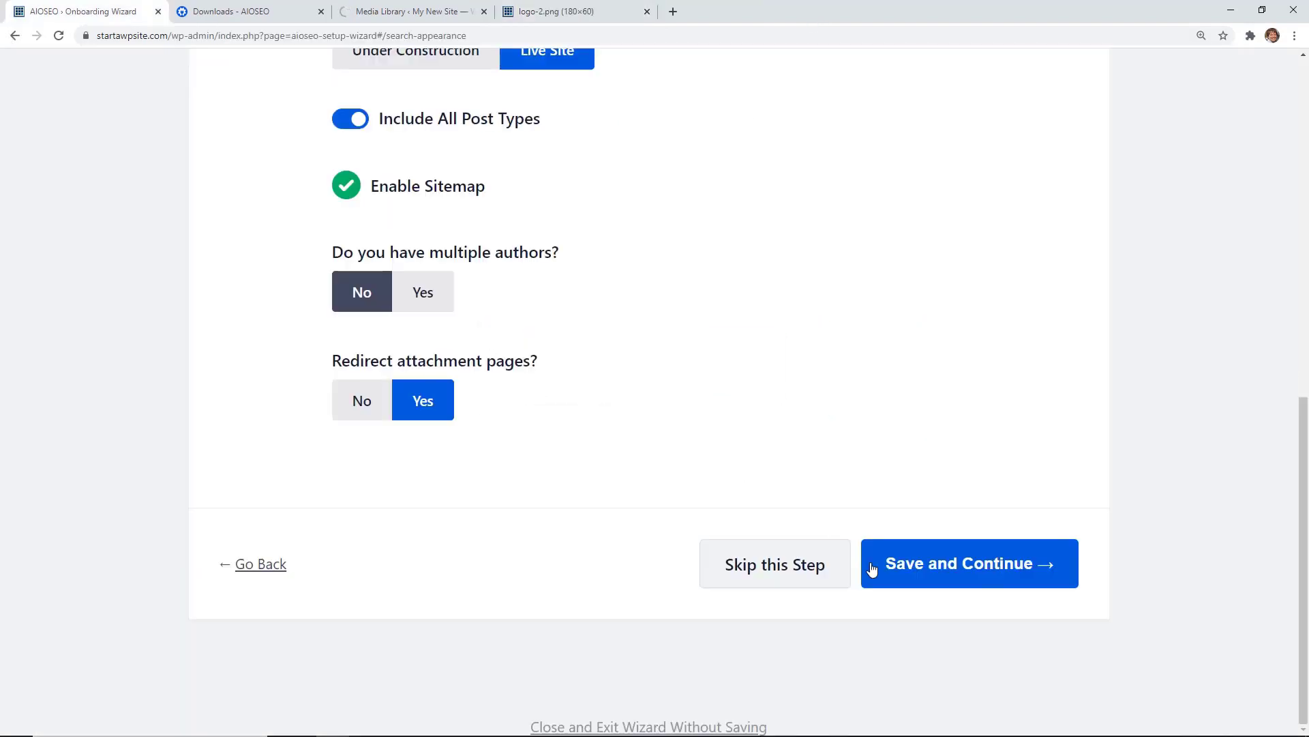
# Step: Save search appearance, paste and connect the license key, and finish setup to the dashboard
pyautogui.click(926, 579)
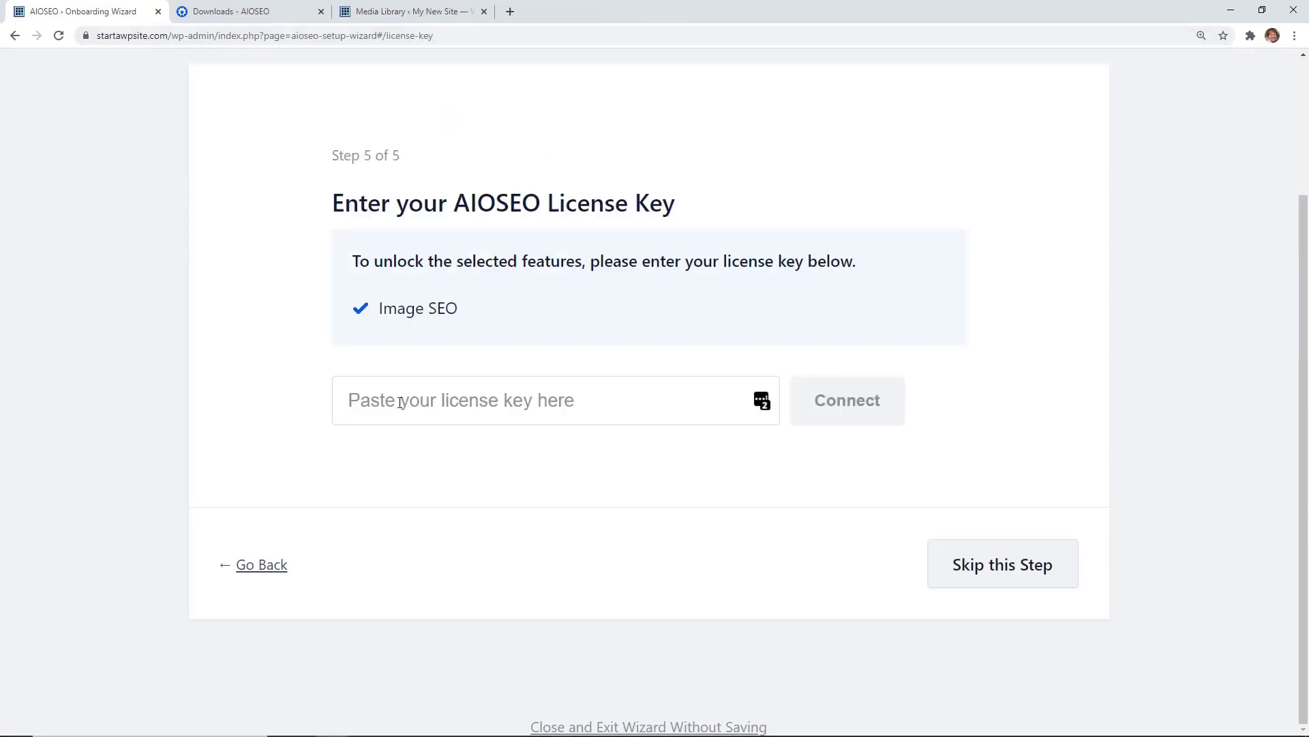
pyautogui.click(400, 403)
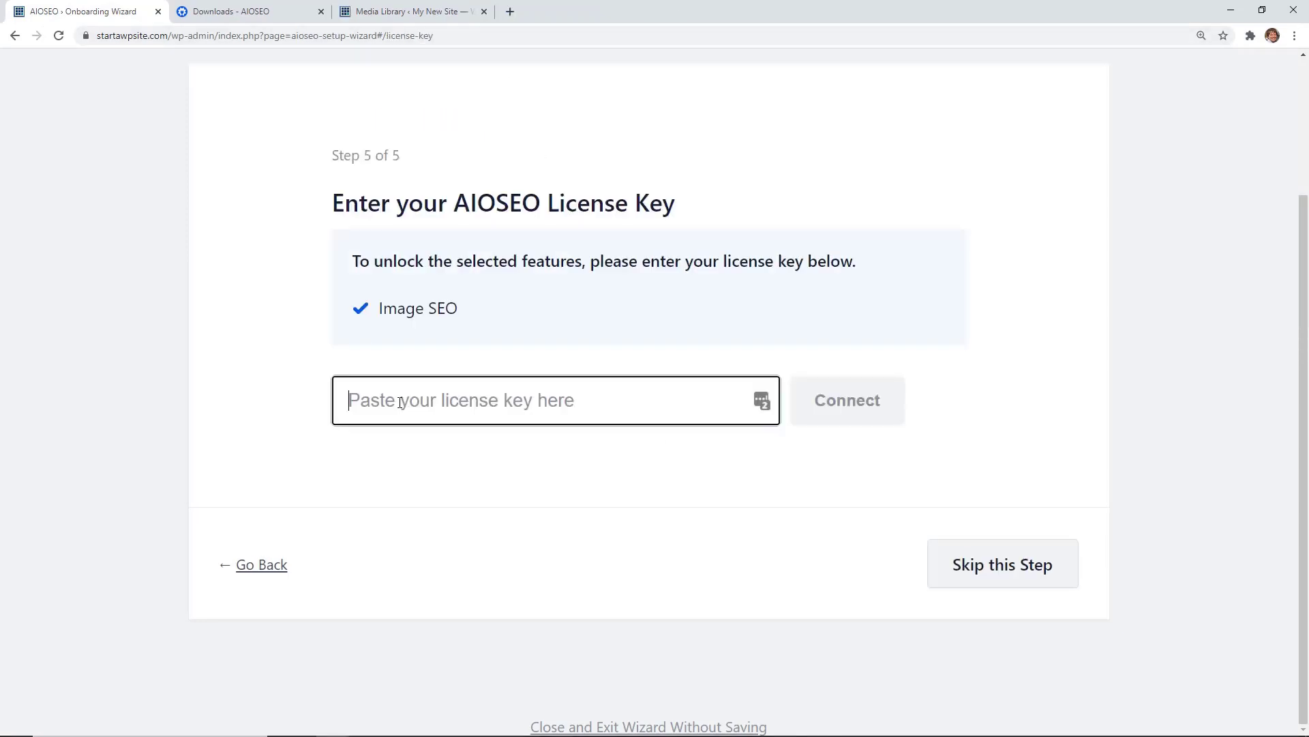
pyautogui.rightClick(400, 403)
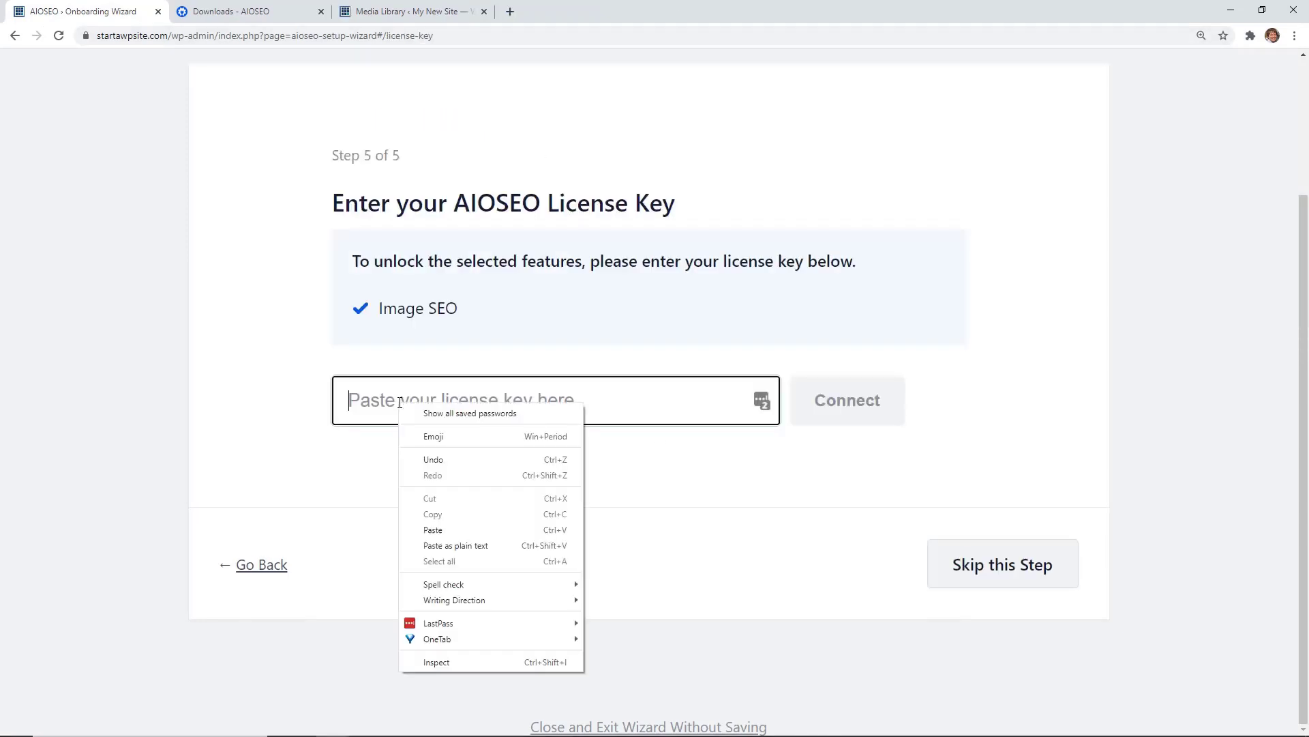
pyautogui.click(449, 529)
pyautogui.click(846, 415)
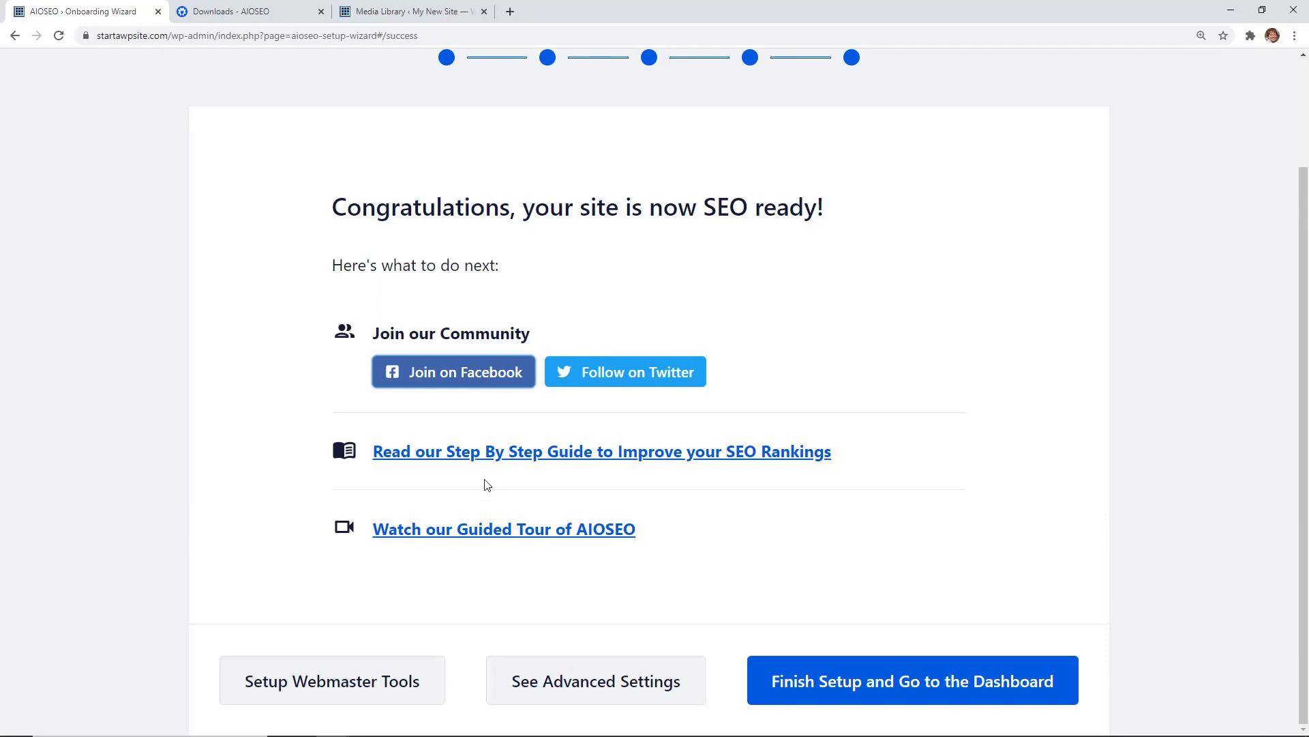
pyautogui.click(879, 684)
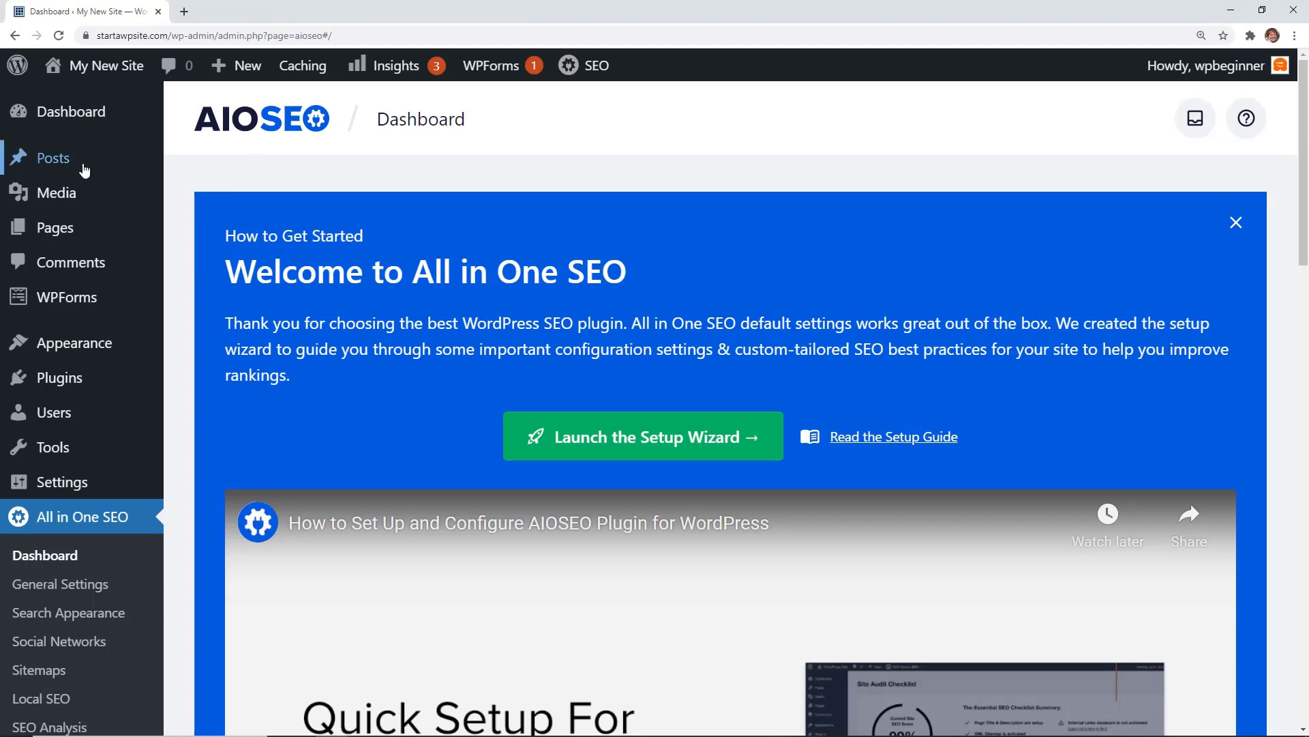
pyautogui.moveTo(81, 170)
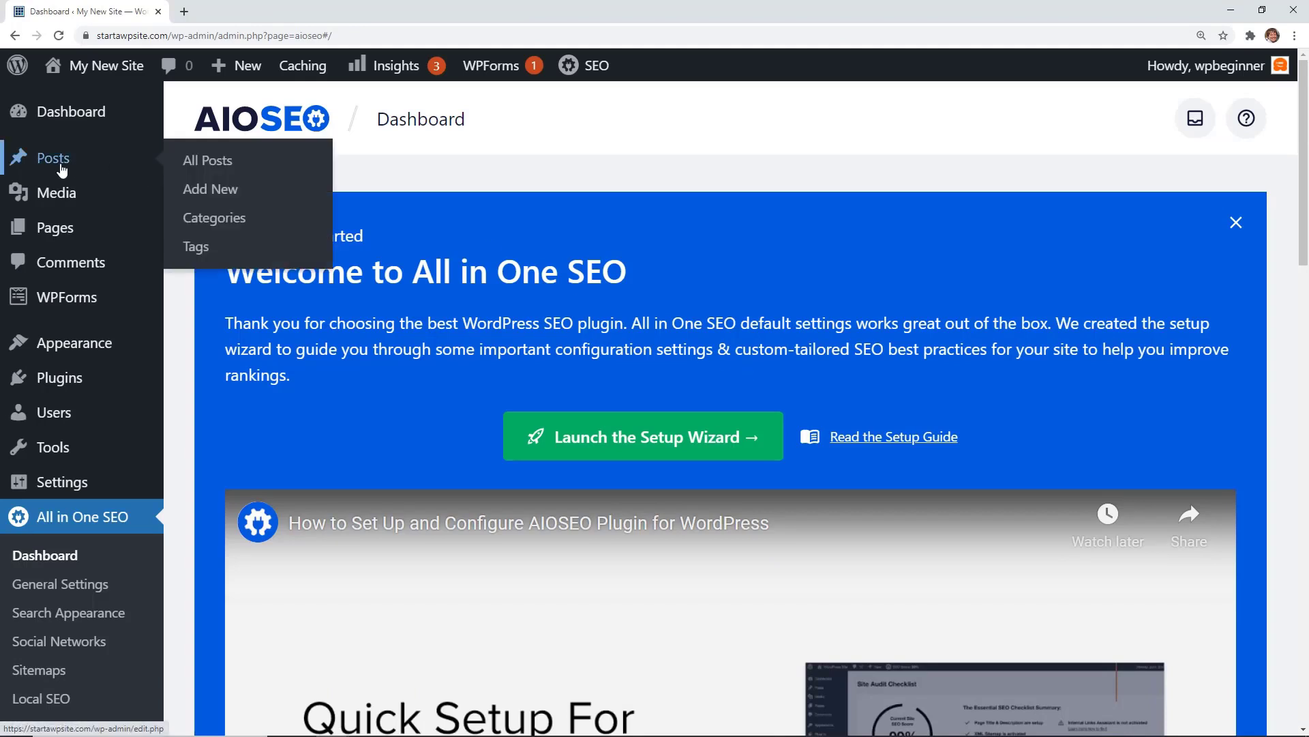
# Step: Open a post from All Posts and trim its AIOSEO title to just the Post Title tag
pyautogui.click(209, 169)
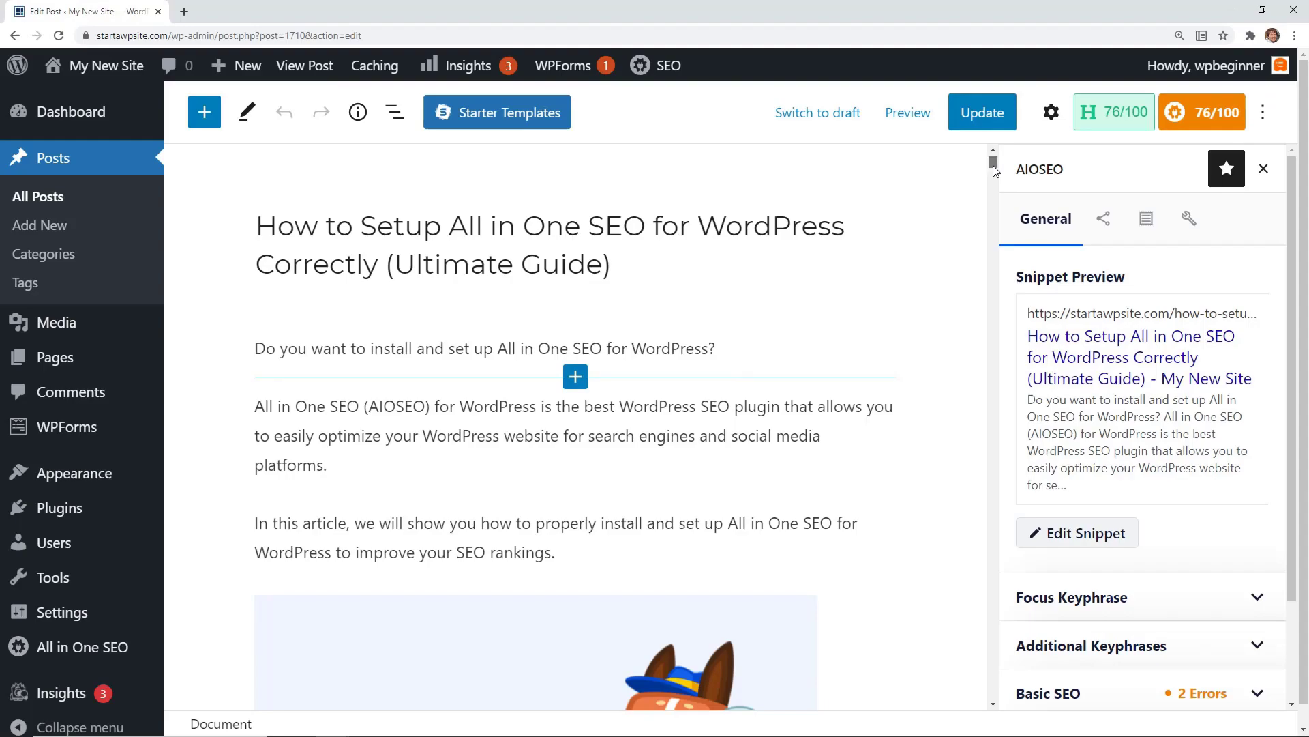
pyautogui.moveTo(993, 166); pyautogui.dragTo(973, 669)
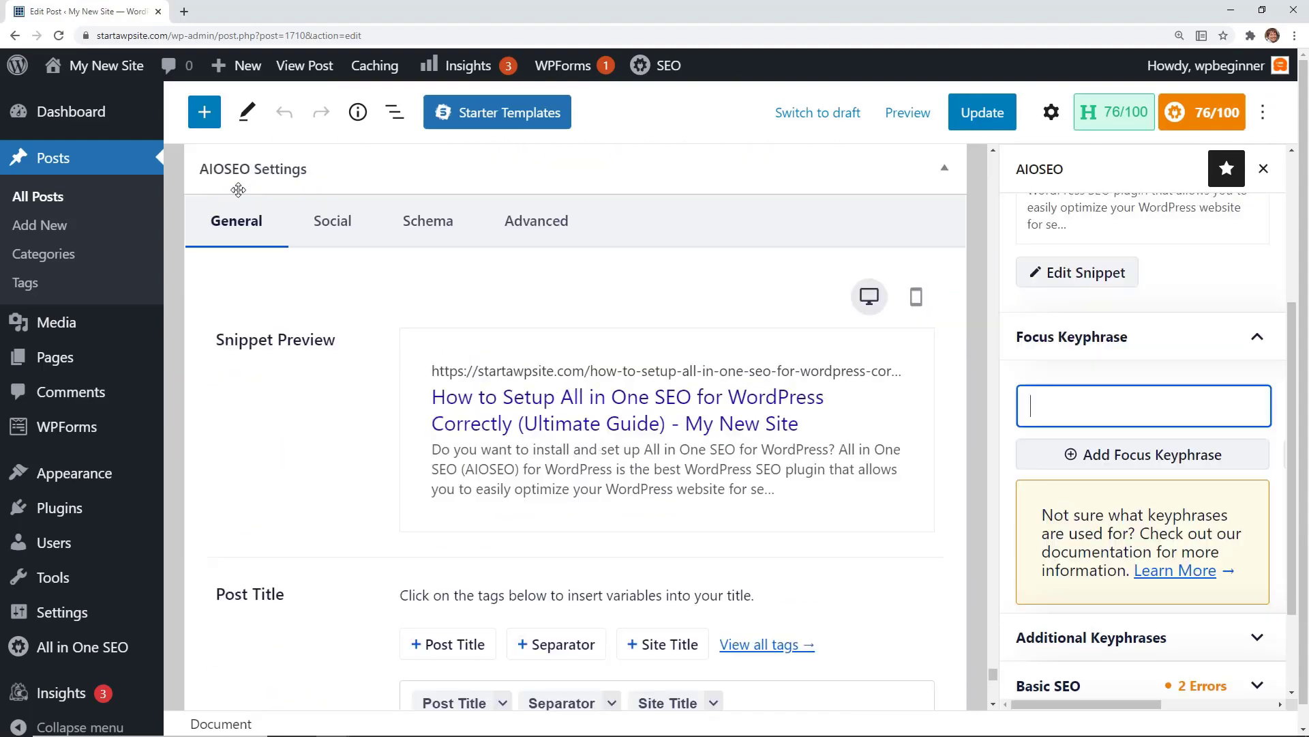
pyautogui.scroll(-2, 287, 339)
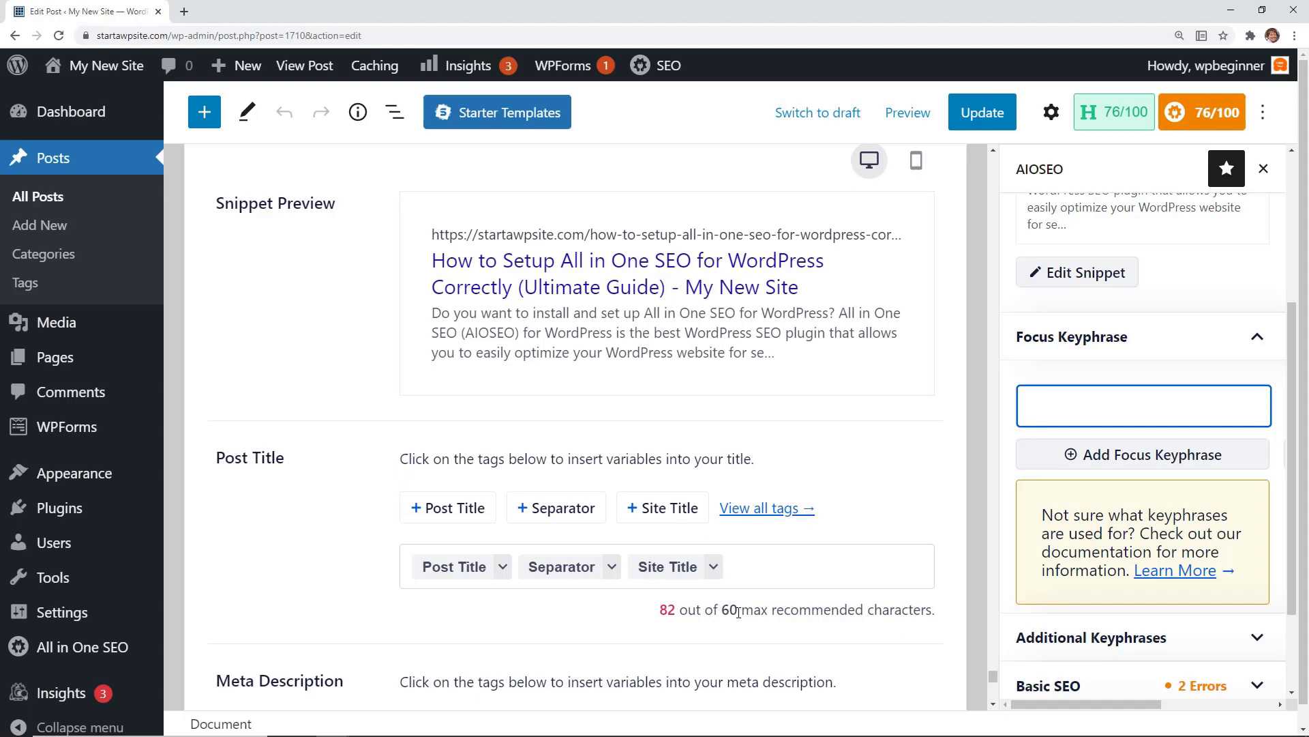
pyautogui.click(728, 566)
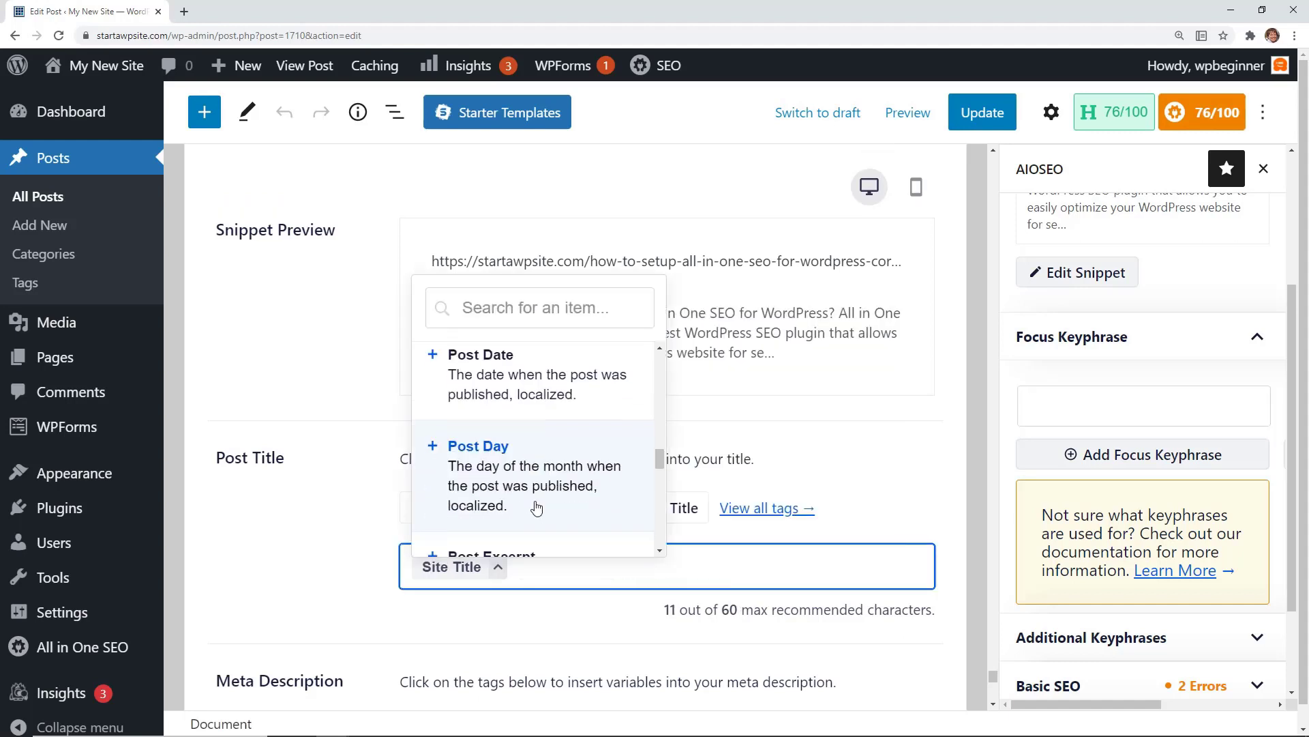
pyautogui.scroll(-3, 532, 444)
pyautogui.click(477, 447)
pyautogui.scroll(-3, 581, 574)
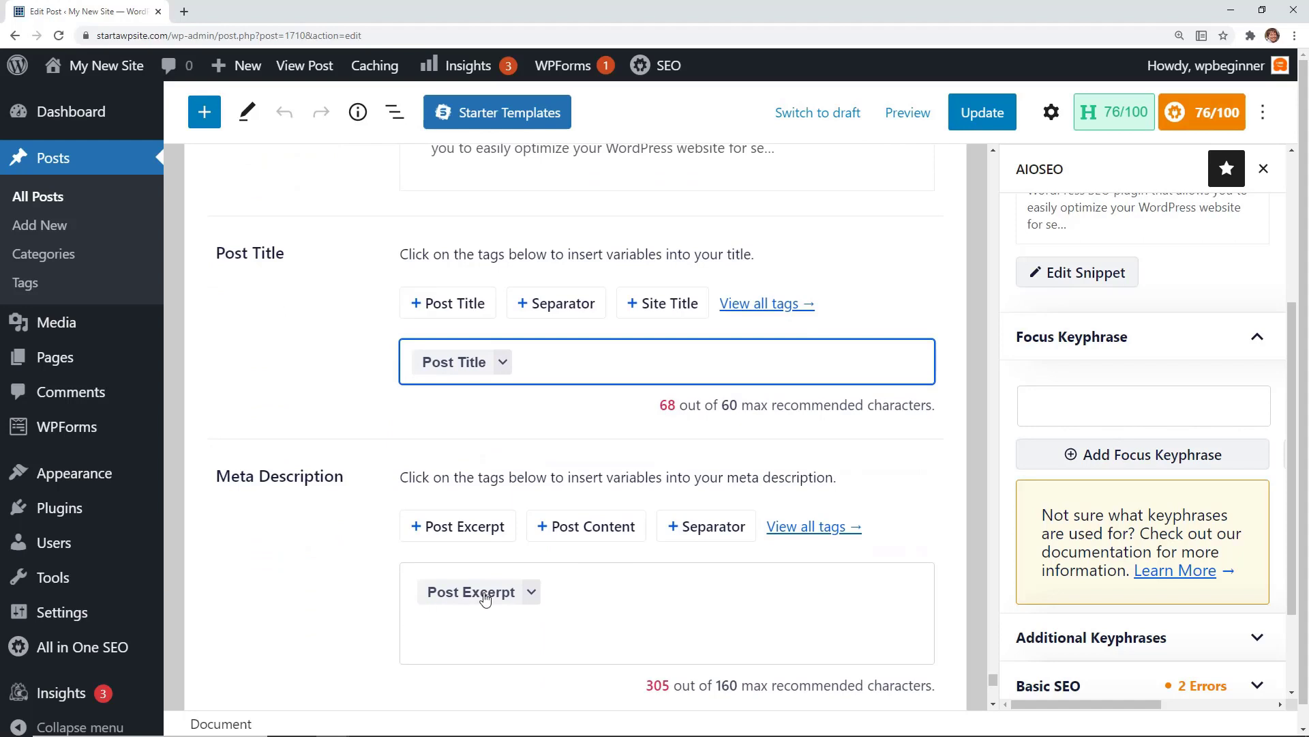
# Step: Paste and add 'how to setup all in one seo for wordpress' as the post's focus keyphrase
pyautogui.click(568, 587)
pyautogui.scroll(-4, 573, 590)
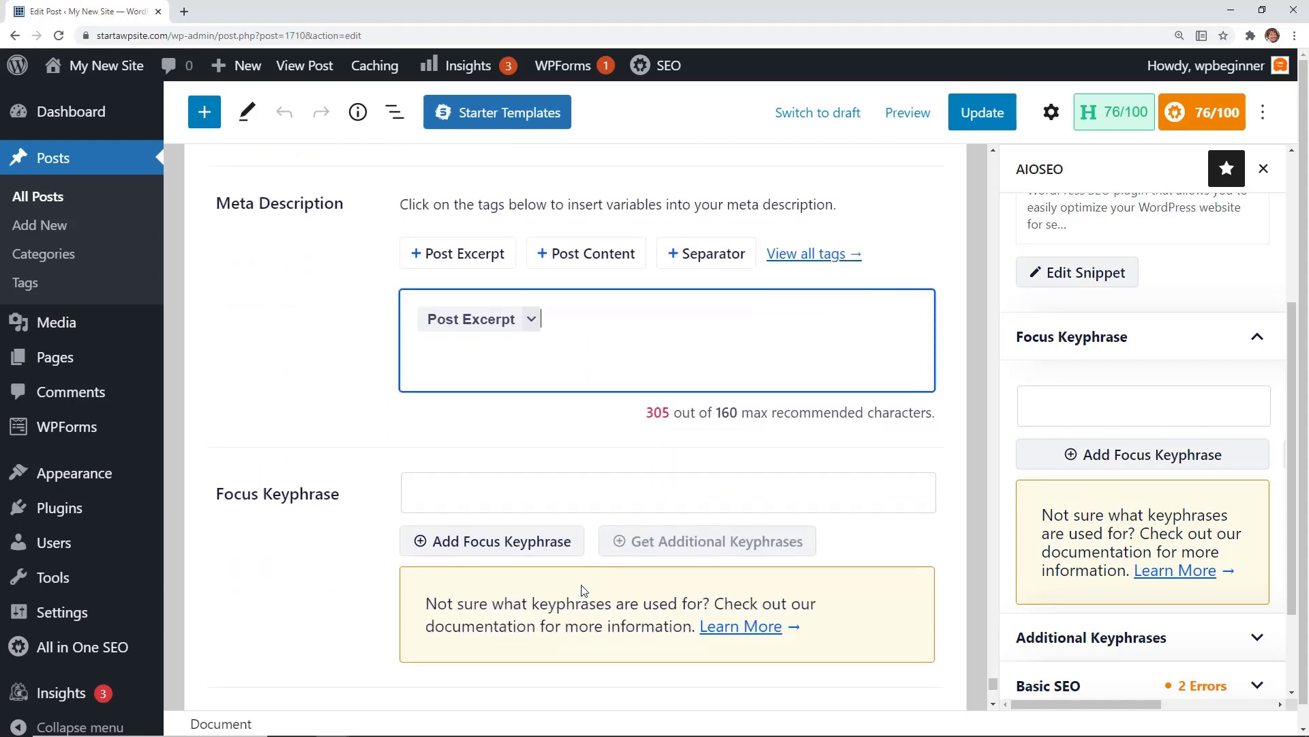
pyautogui.click(522, 500)
pyautogui.rightClick(522, 501)
pyautogui.click(549, 358)
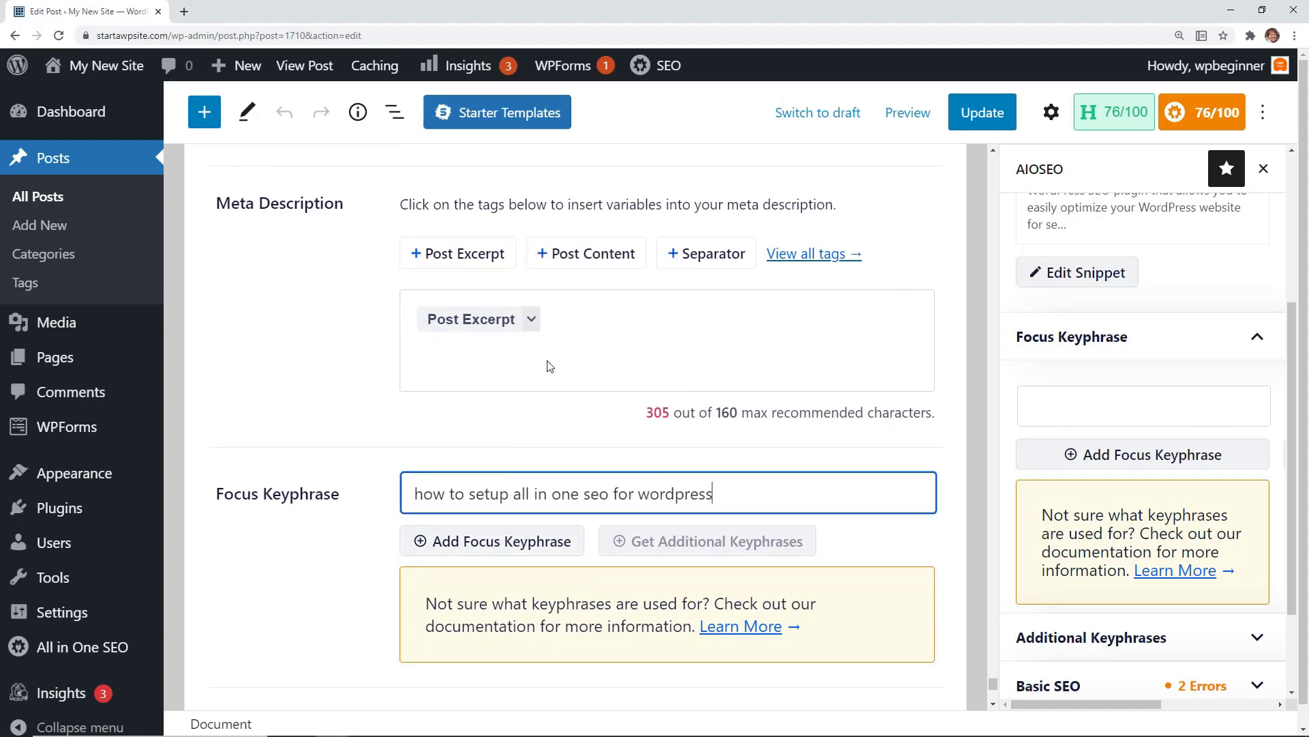
pyautogui.click(535, 546)
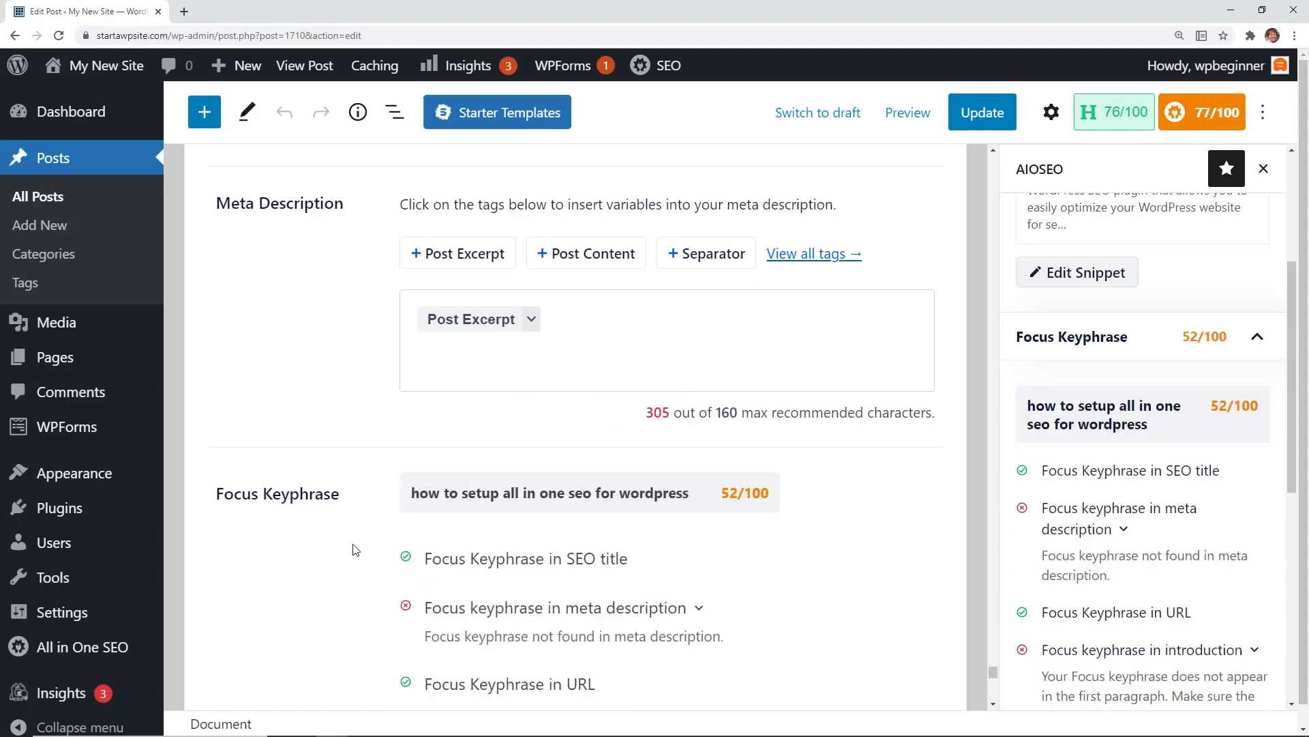
# Step: Review the Basic SEO, Readability and Title page analysis checks behind the 52/100 score
pyautogui.scroll(-2, 354, 549)
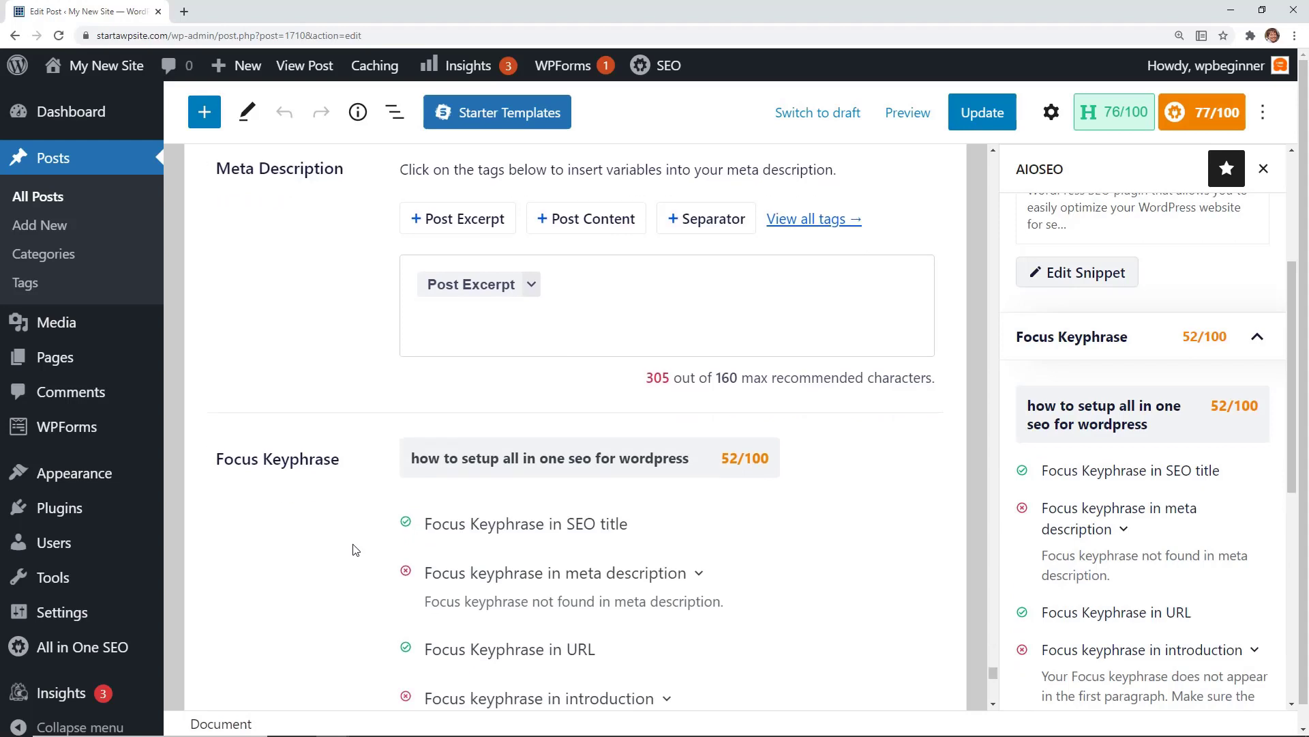
pyautogui.scroll(1, 355, 549)
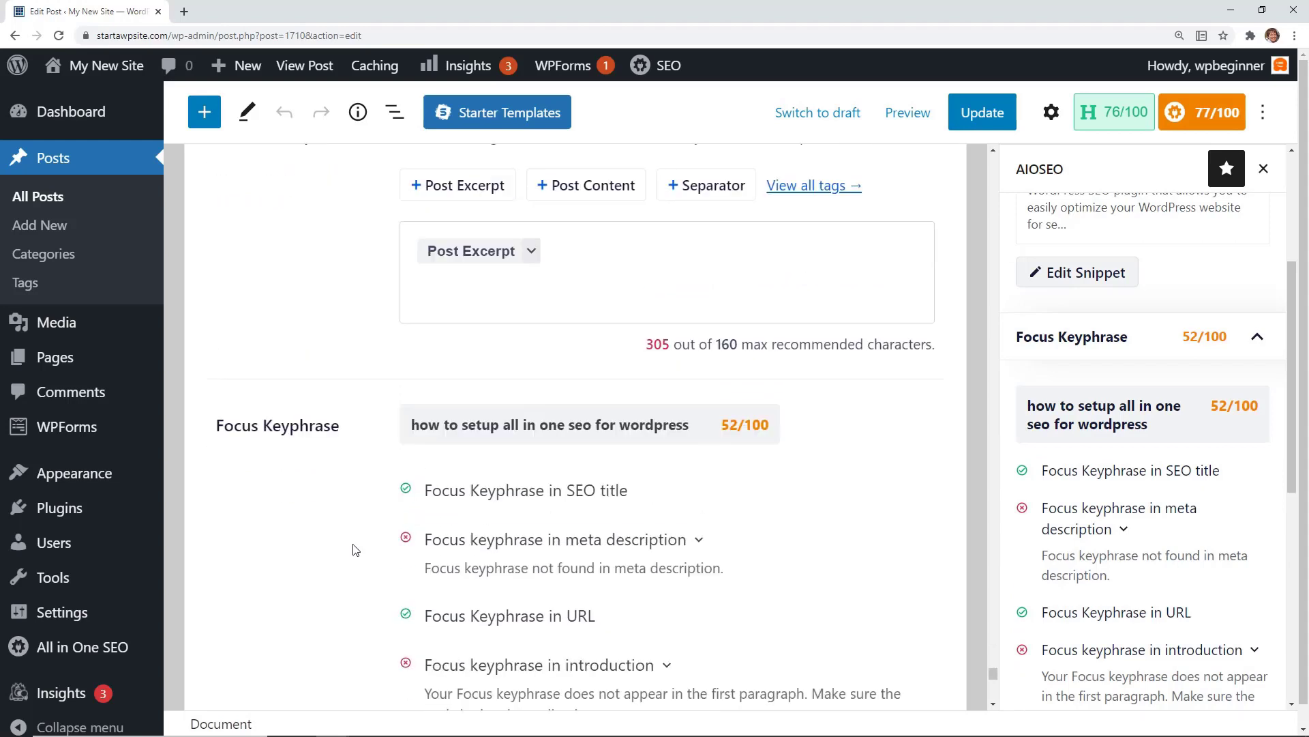
pyautogui.scroll(-3, 706, 566)
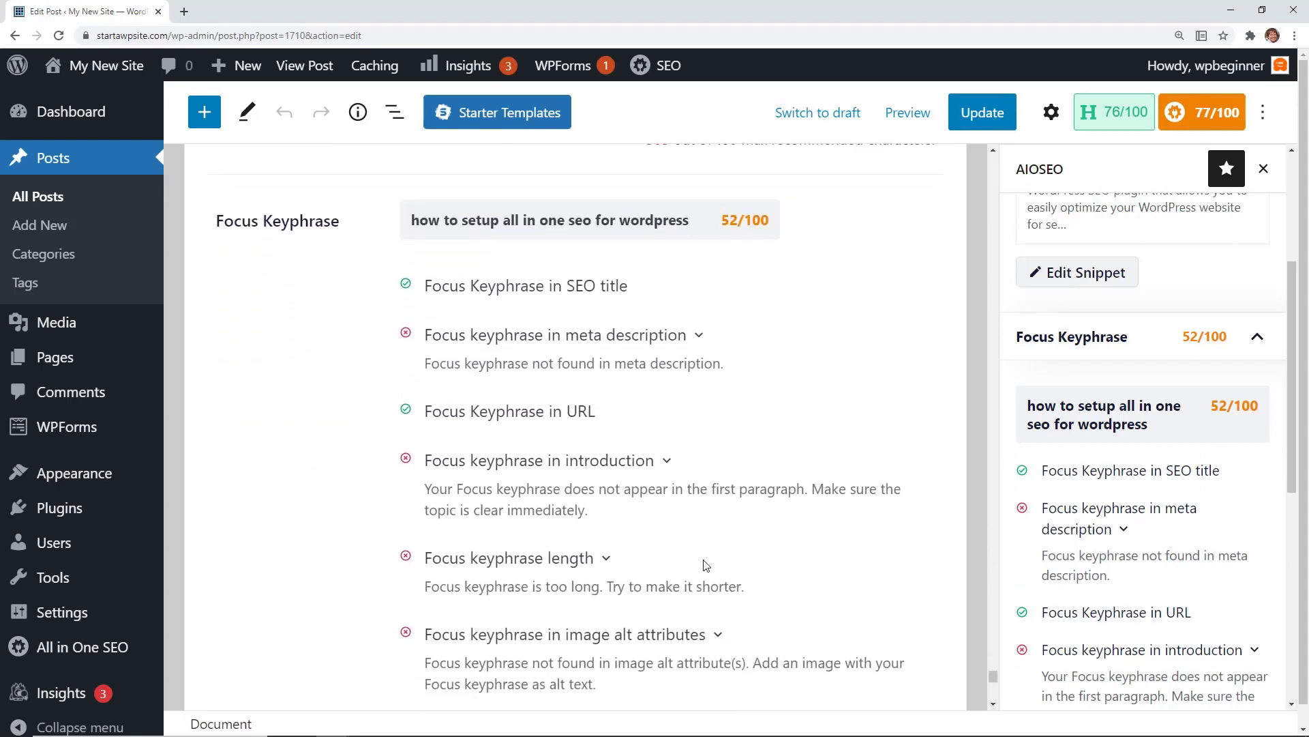
pyautogui.scroll(-1, 706, 565)
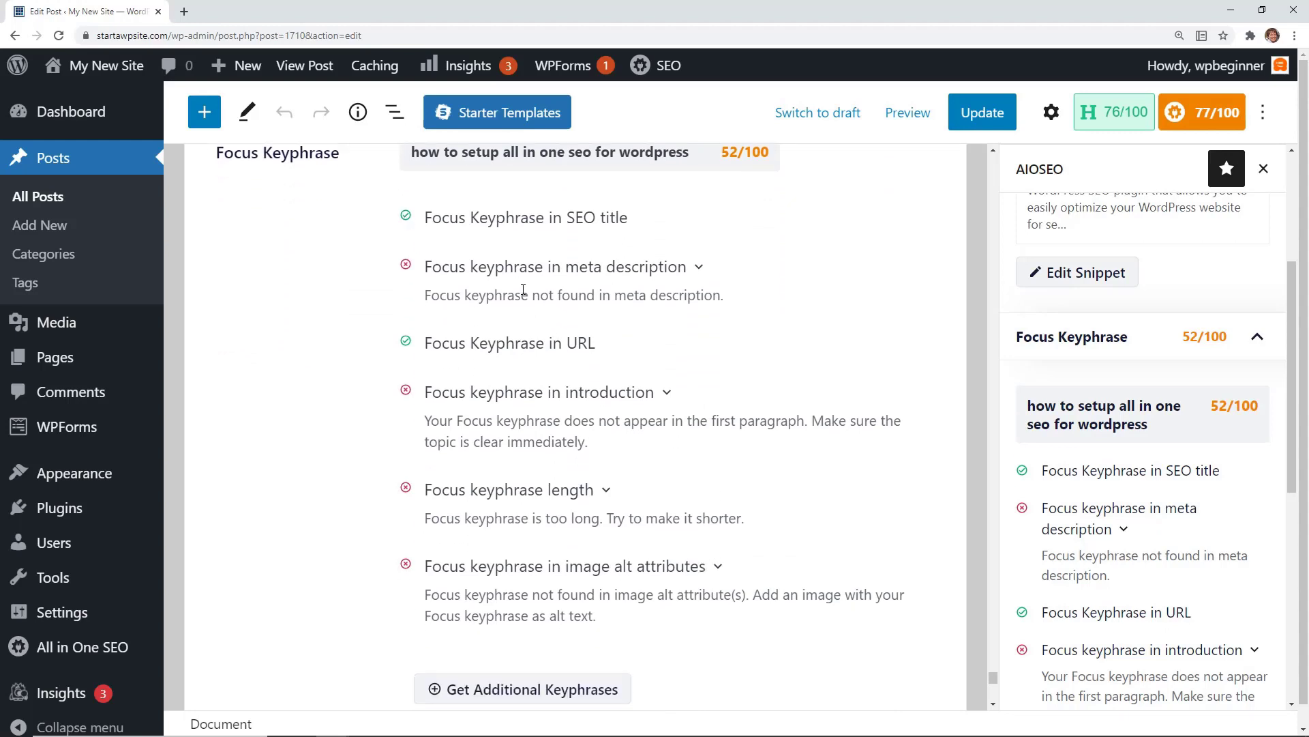
pyautogui.scroll(-2, 536, 479)
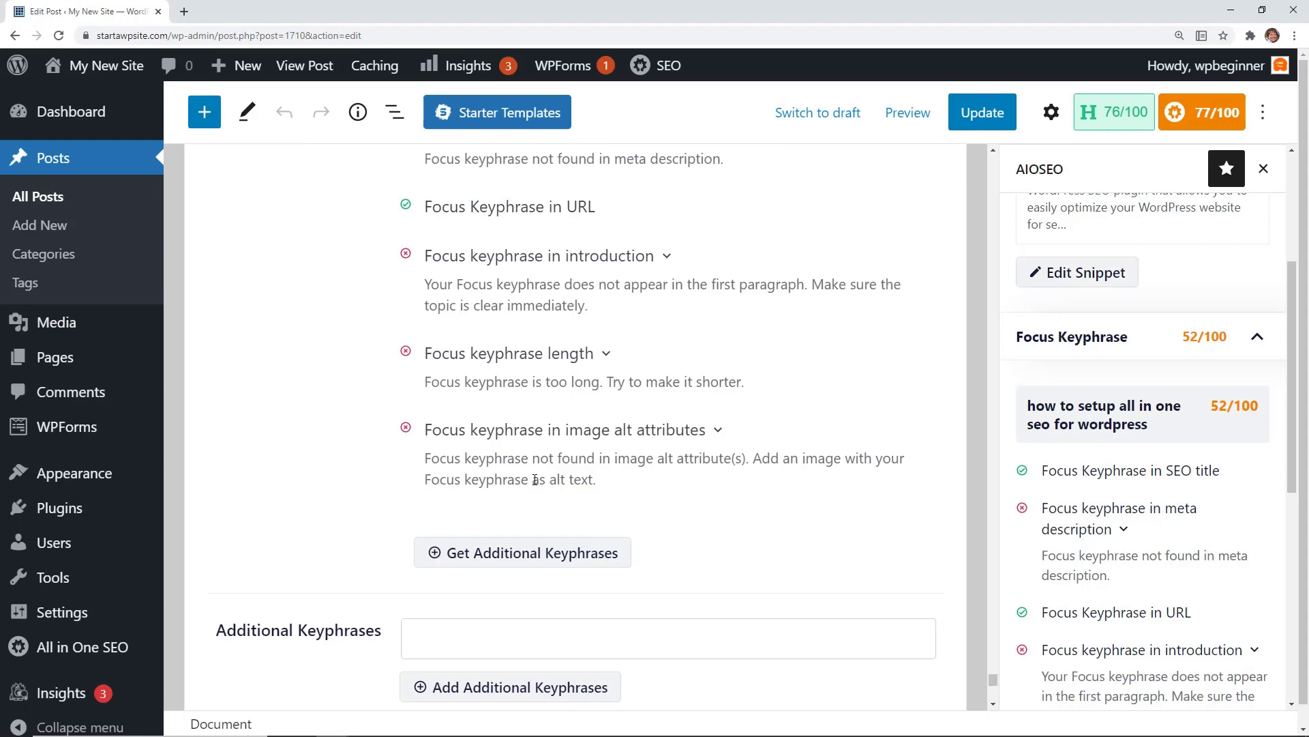
pyautogui.scroll(-3, 601, 480)
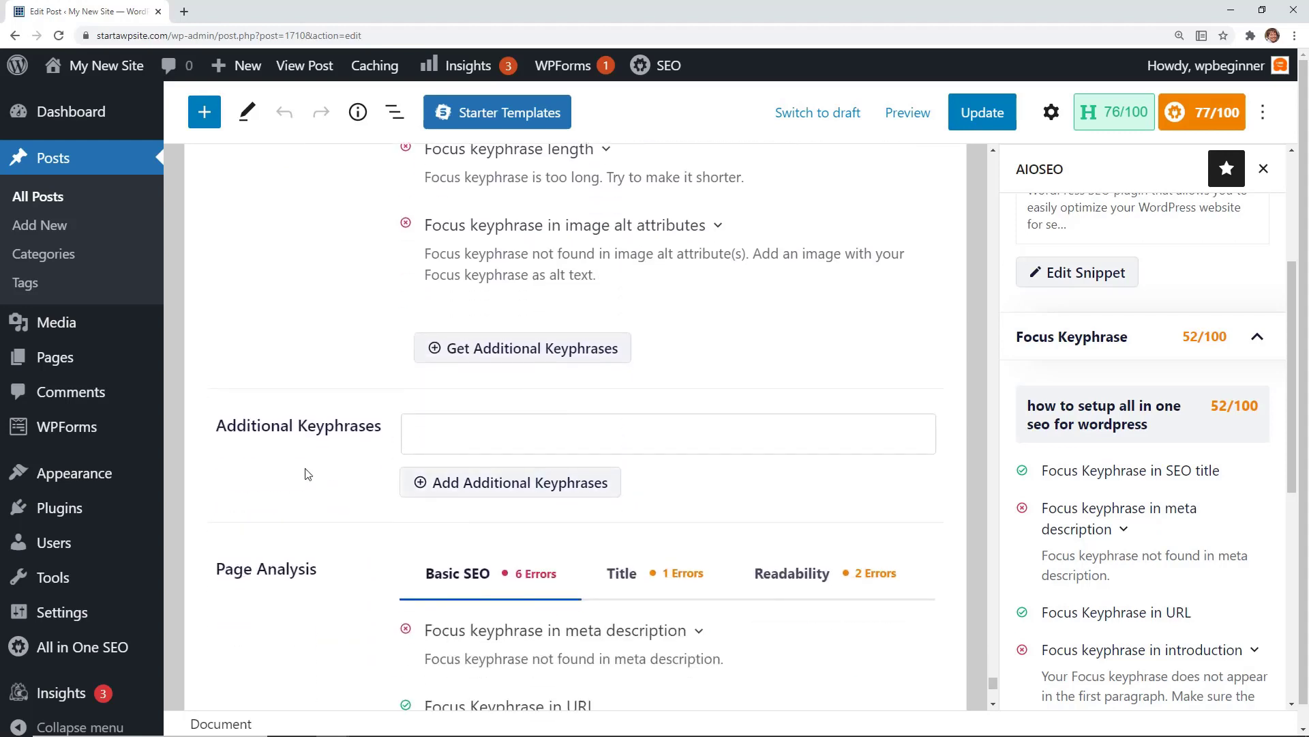
pyautogui.scroll(-3, 307, 474)
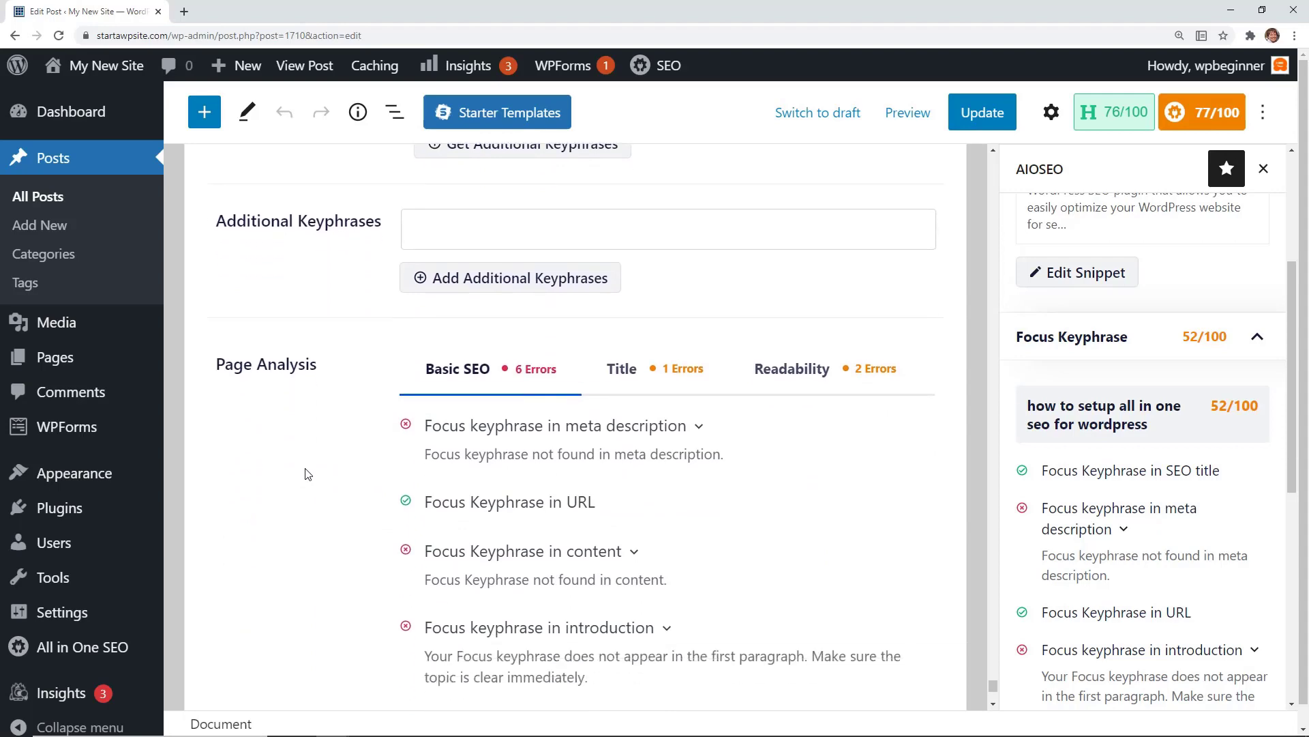
pyautogui.scroll(-3, 307, 474)
pyautogui.scroll(1, 308, 474)
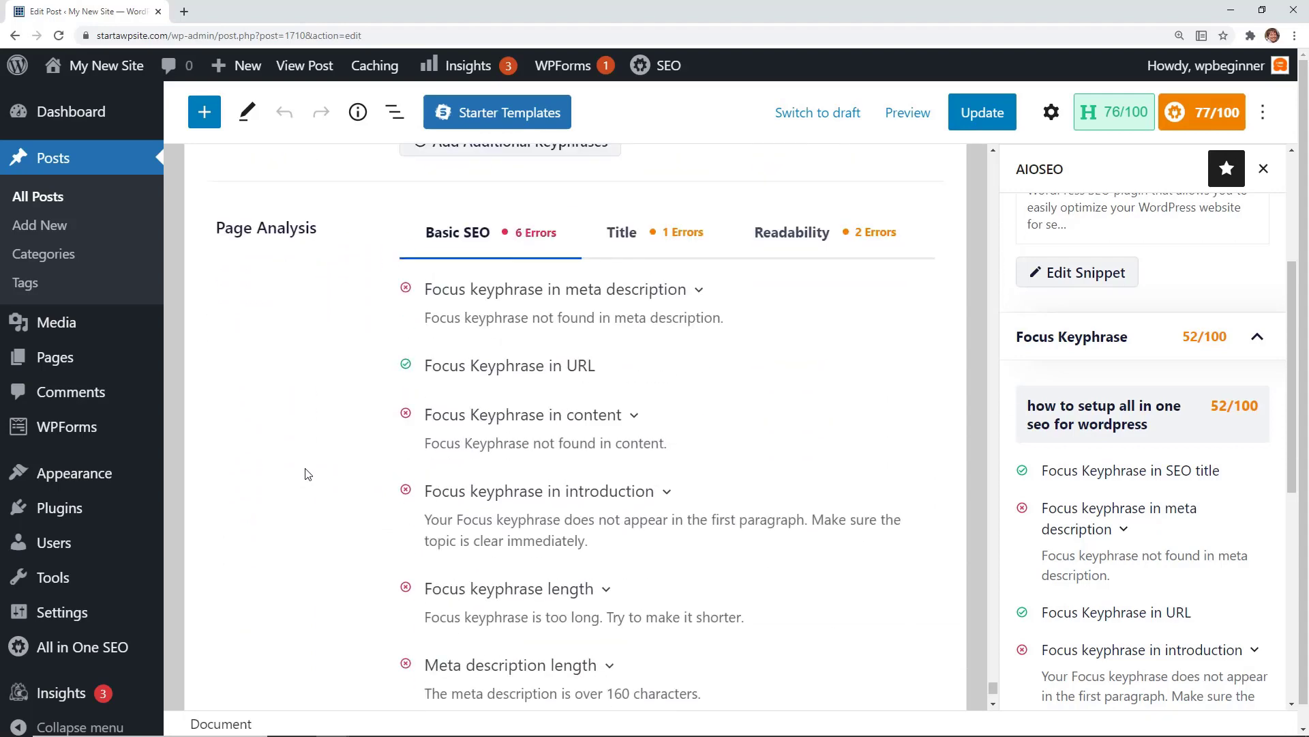
pyautogui.click(454, 256)
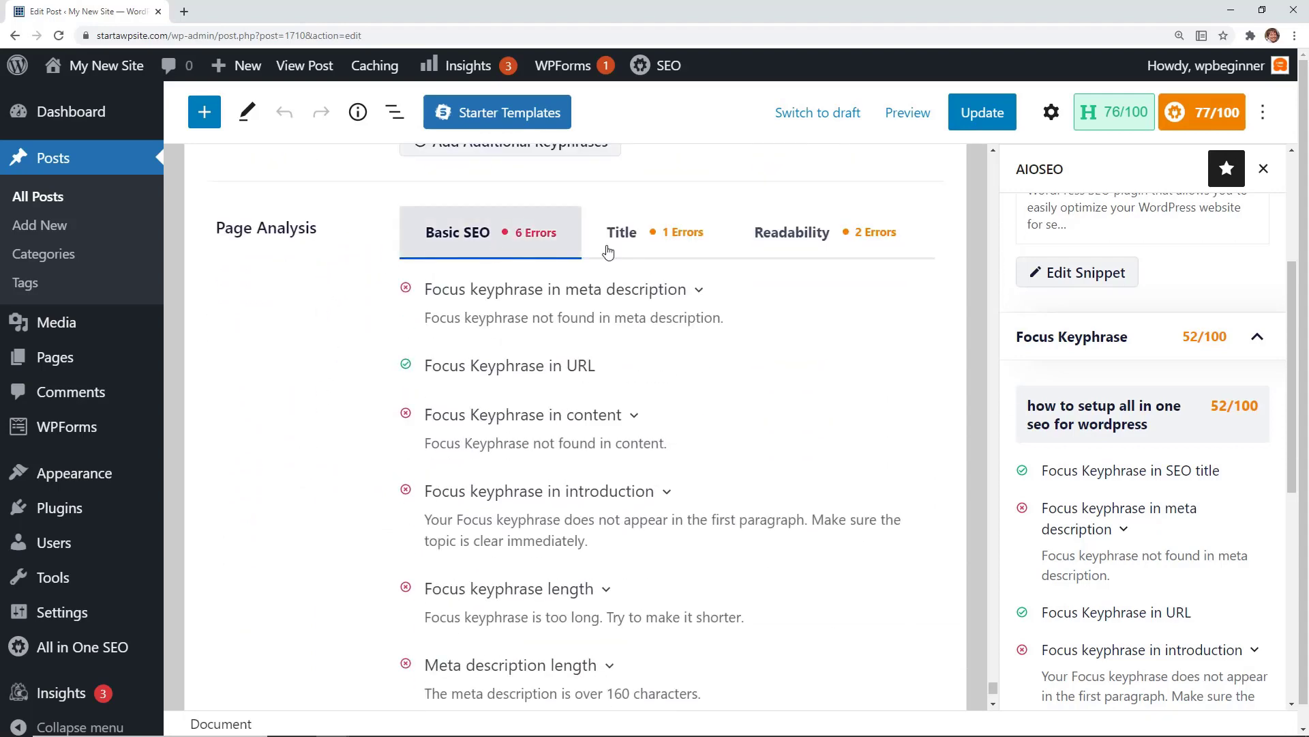
pyautogui.scroll(1, 622, 518)
pyautogui.click(856, 311)
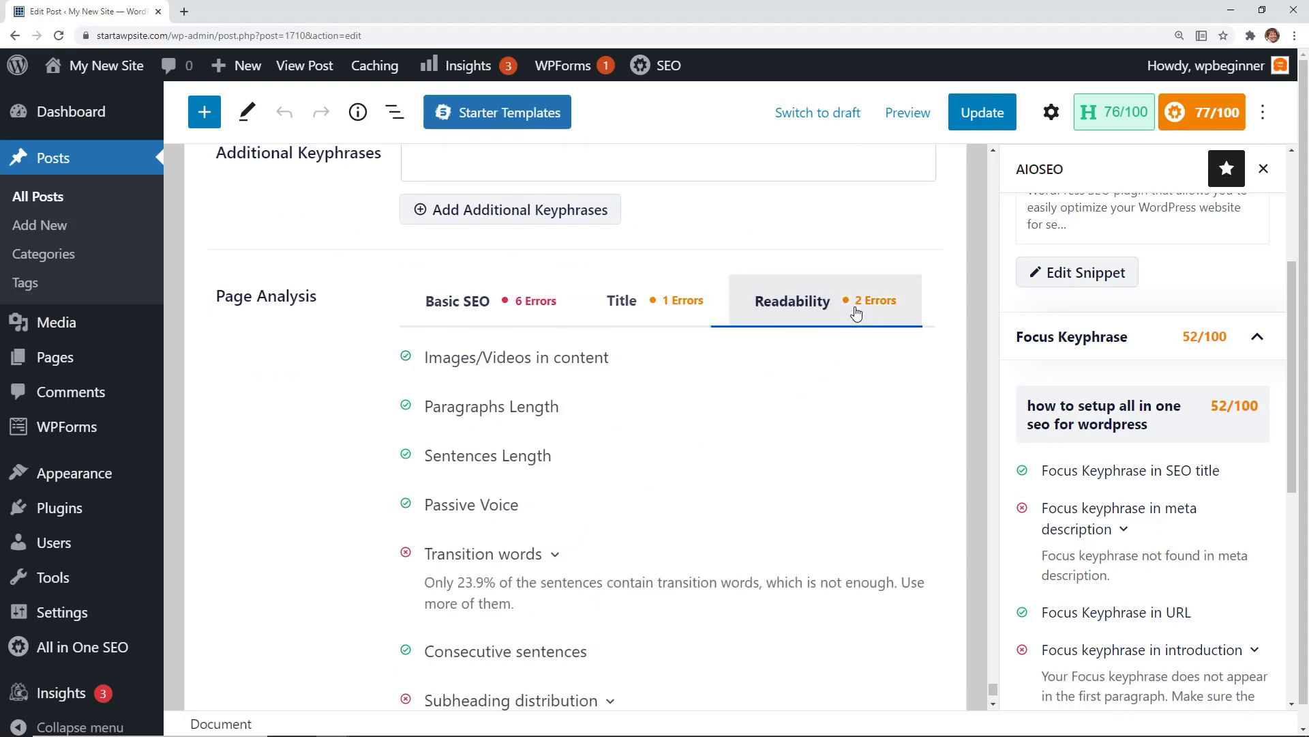
pyautogui.scroll(-1, 813, 389)
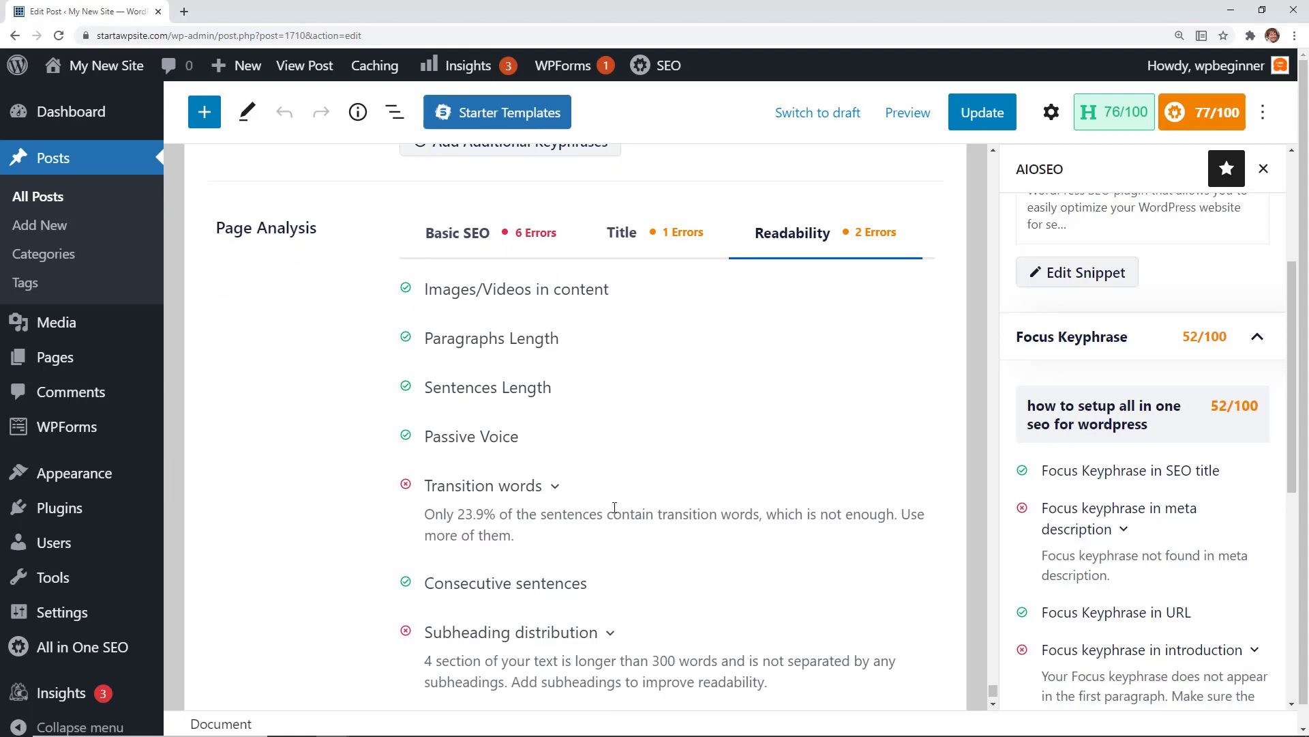
pyautogui.click(660, 237)
pyautogui.scroll(12, 762, 566)
pyautogui.scroll(6, 760, 561)
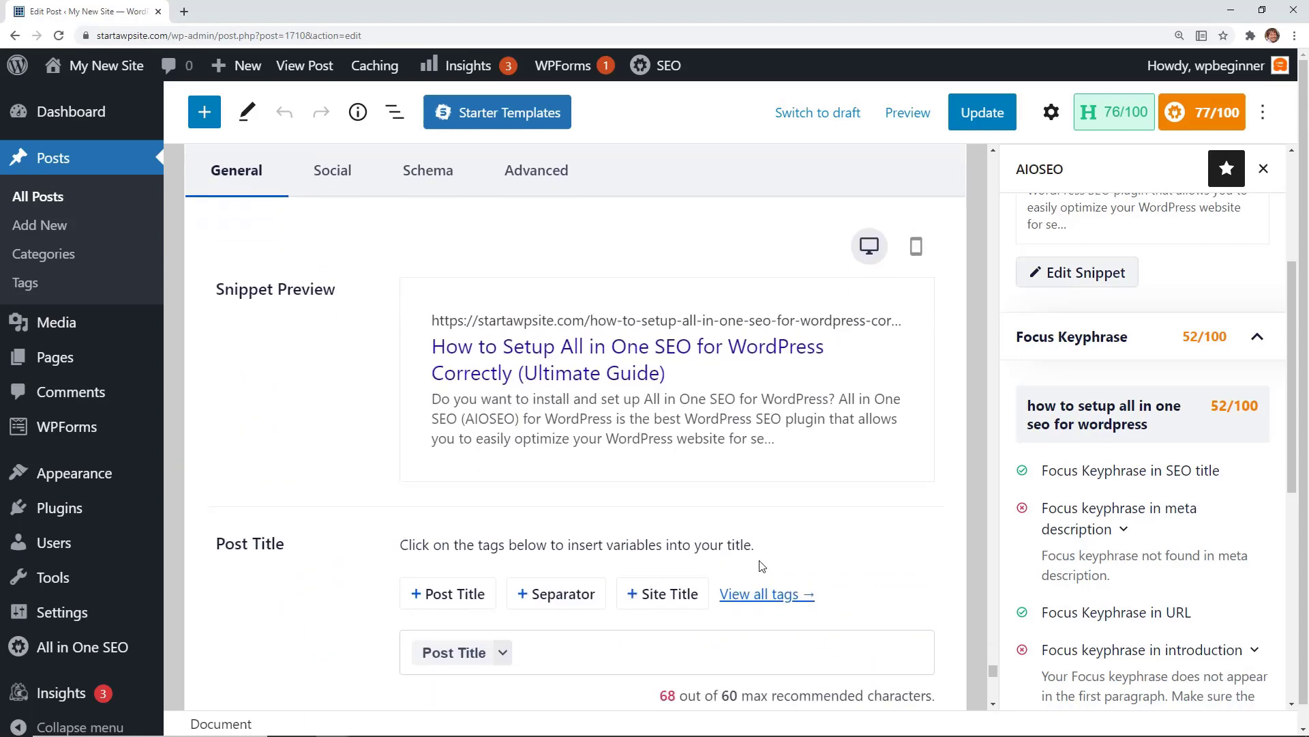
# Step: Show the post's Facebook share preview in AIOSEO's Social settings
pyautogui.scroll(2, 409, 445)
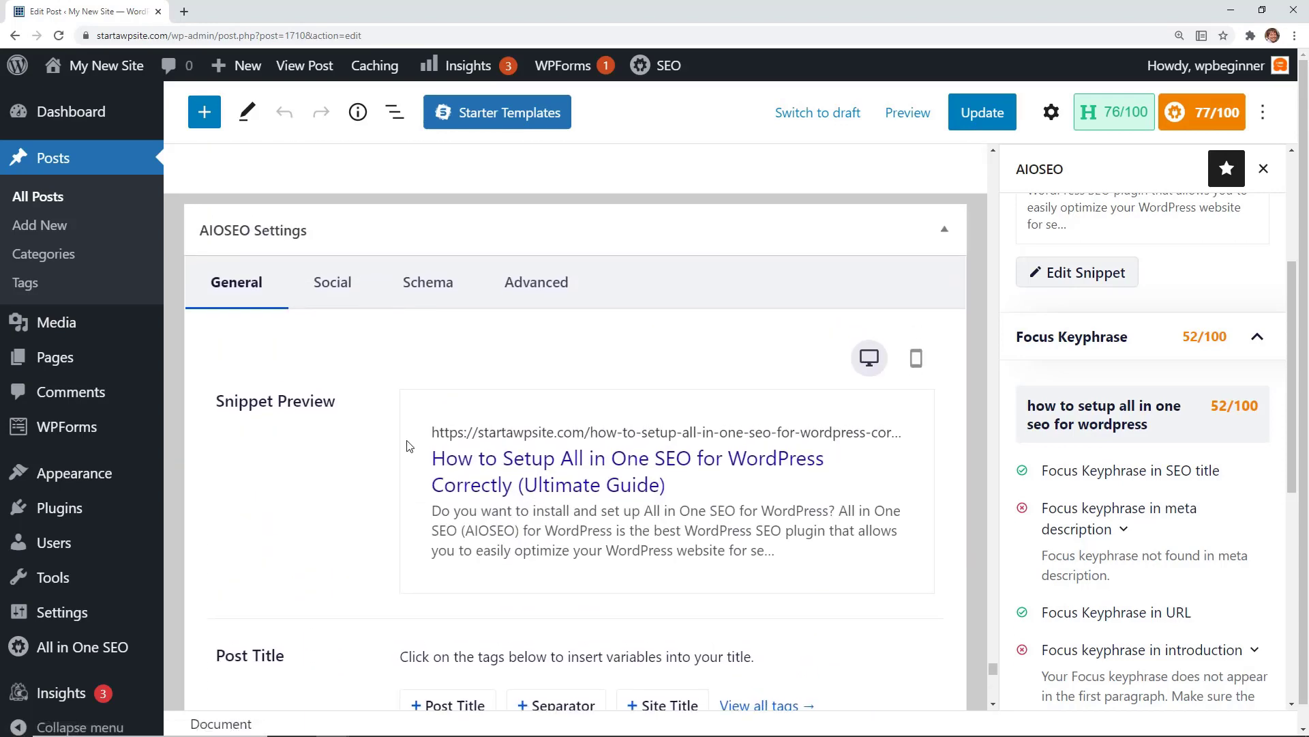
pyautogui.click(333, 294)
pyautogui.scroll(3, 354, 341)
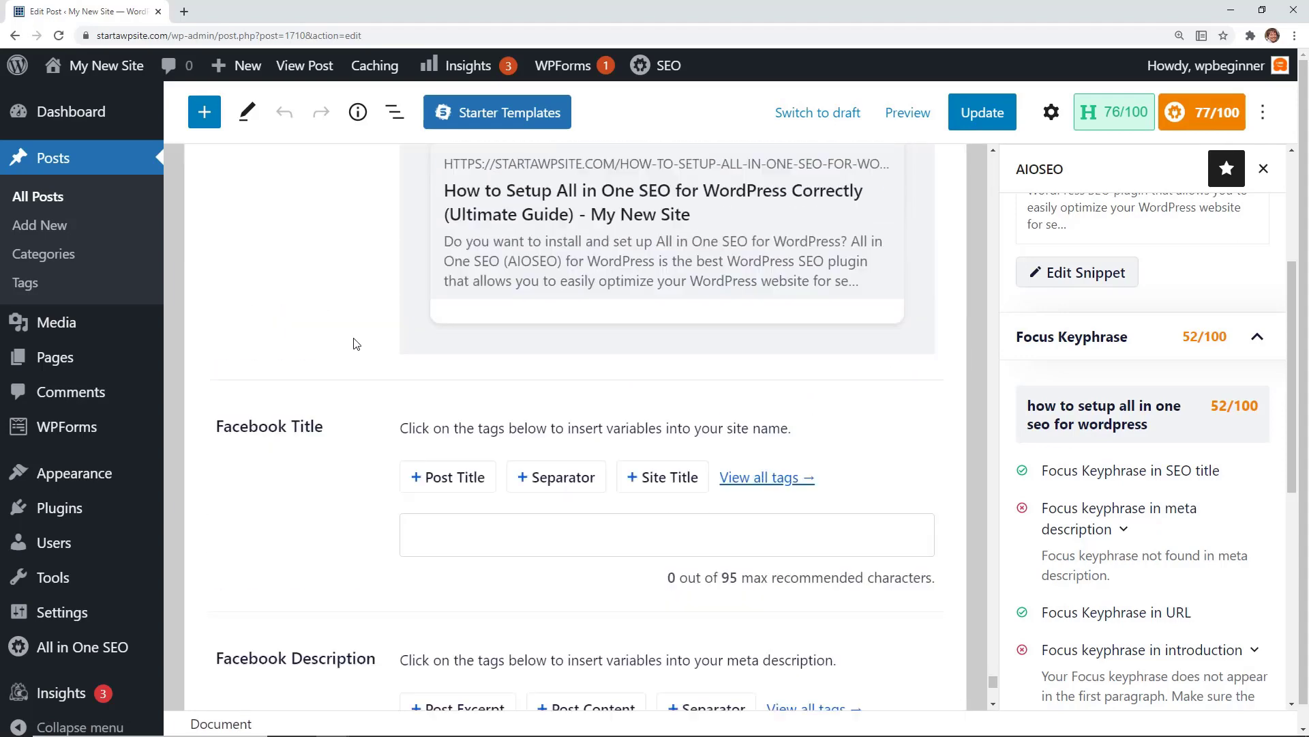
pyautogui.scroll(3, 354, 343)
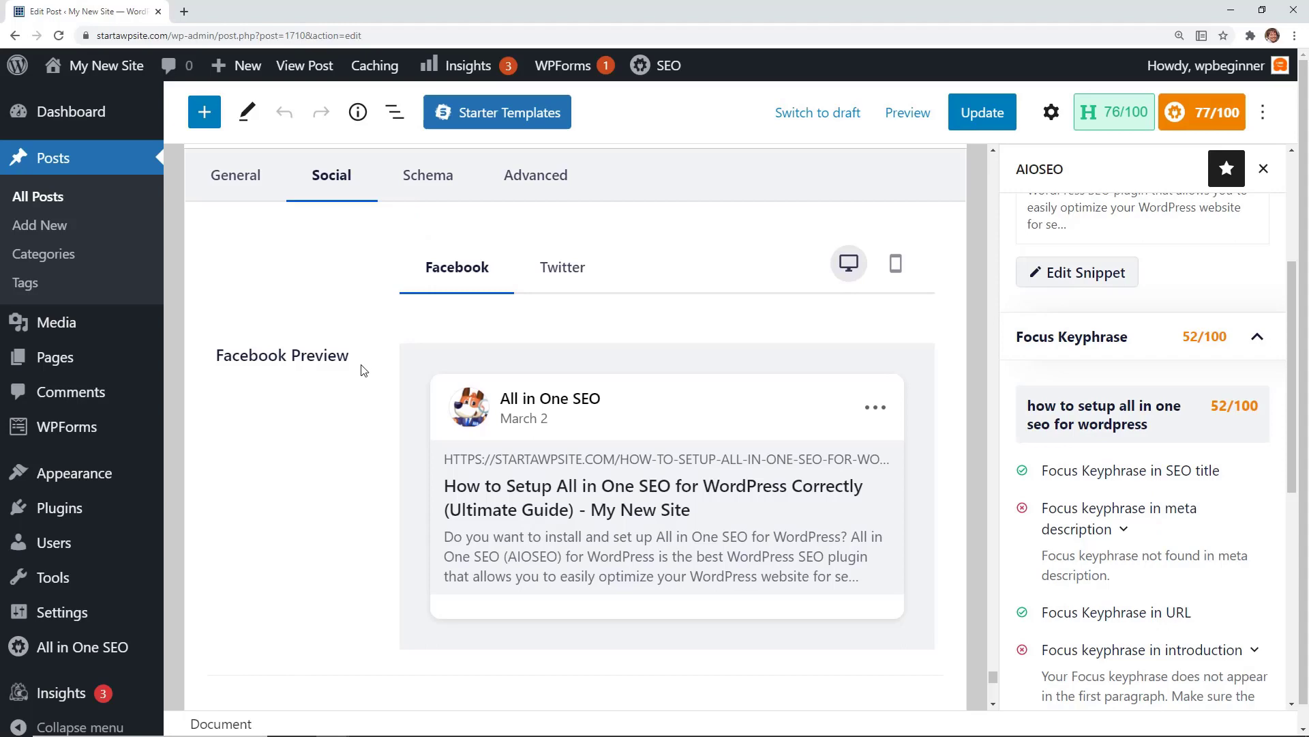
pyautogui.scroll(-3, 346, 395)
pyautogui.scroll(2, 391, 394)
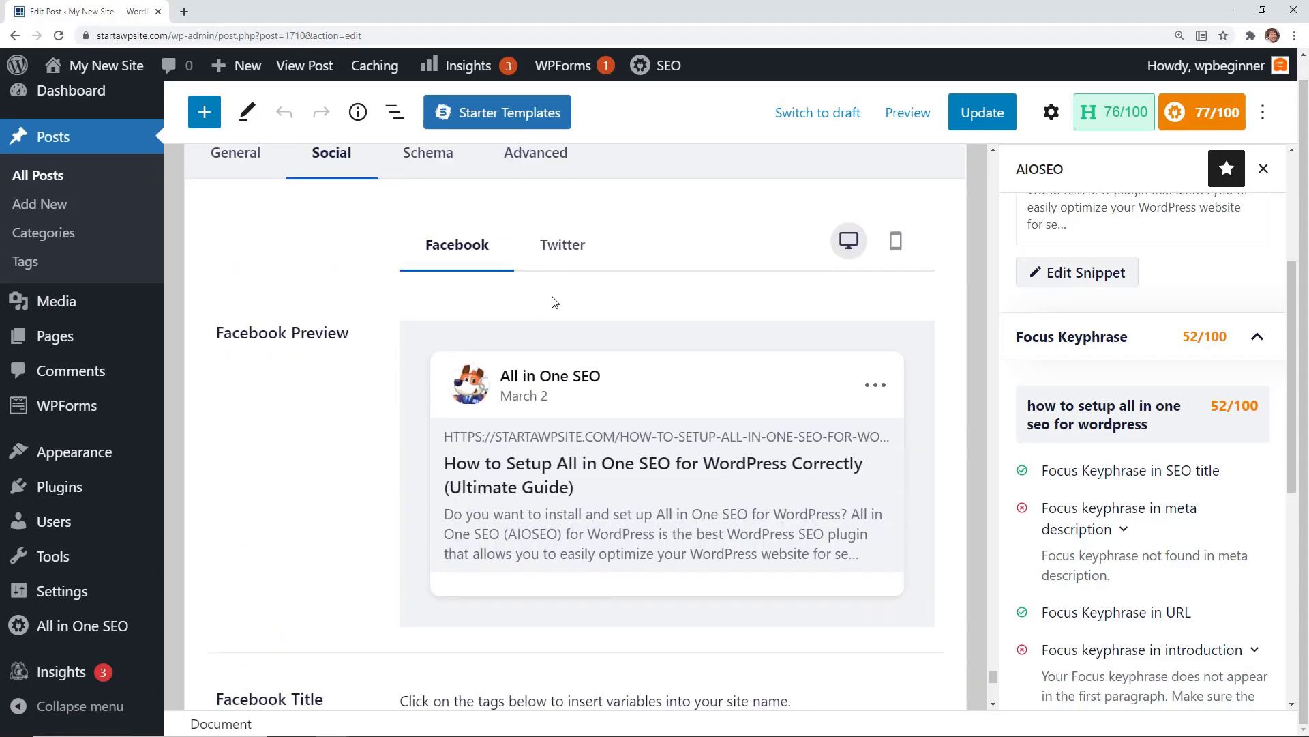
# Step: Check the Twitter share preview of the title and description, then update the post
pyautogui.click(562, 245)
pyautogui.scroll(-8, 412, 380)
pyautogui.scroll(8, 413, 380)
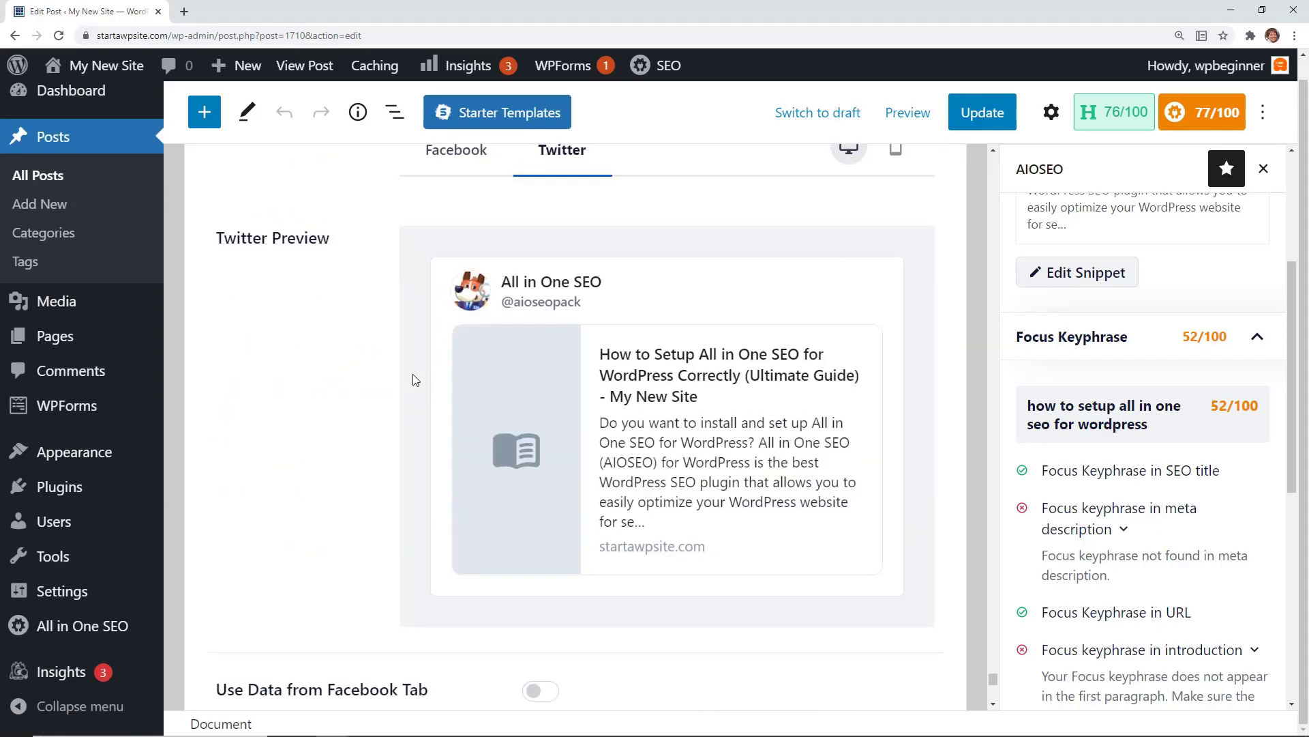
pyautogui.scroll(4, 418, 368)
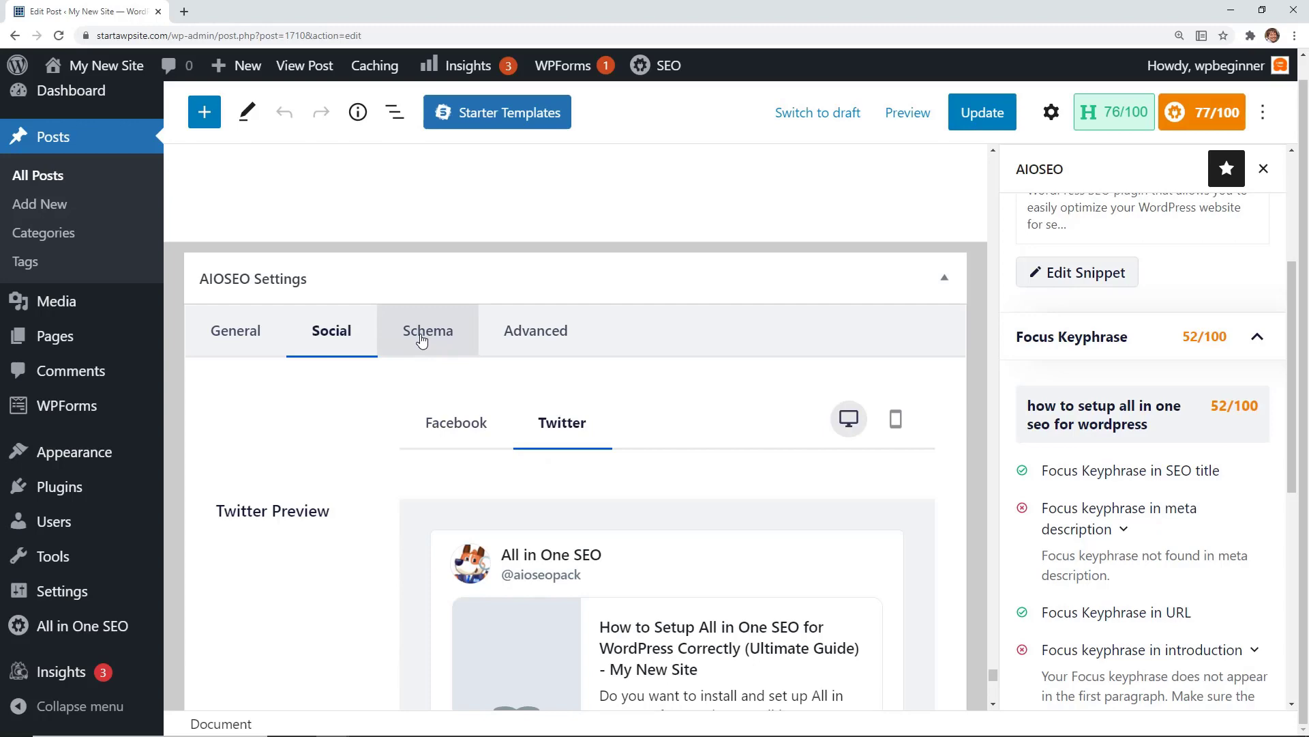
pyautogui.scroll(1, 422, 341)
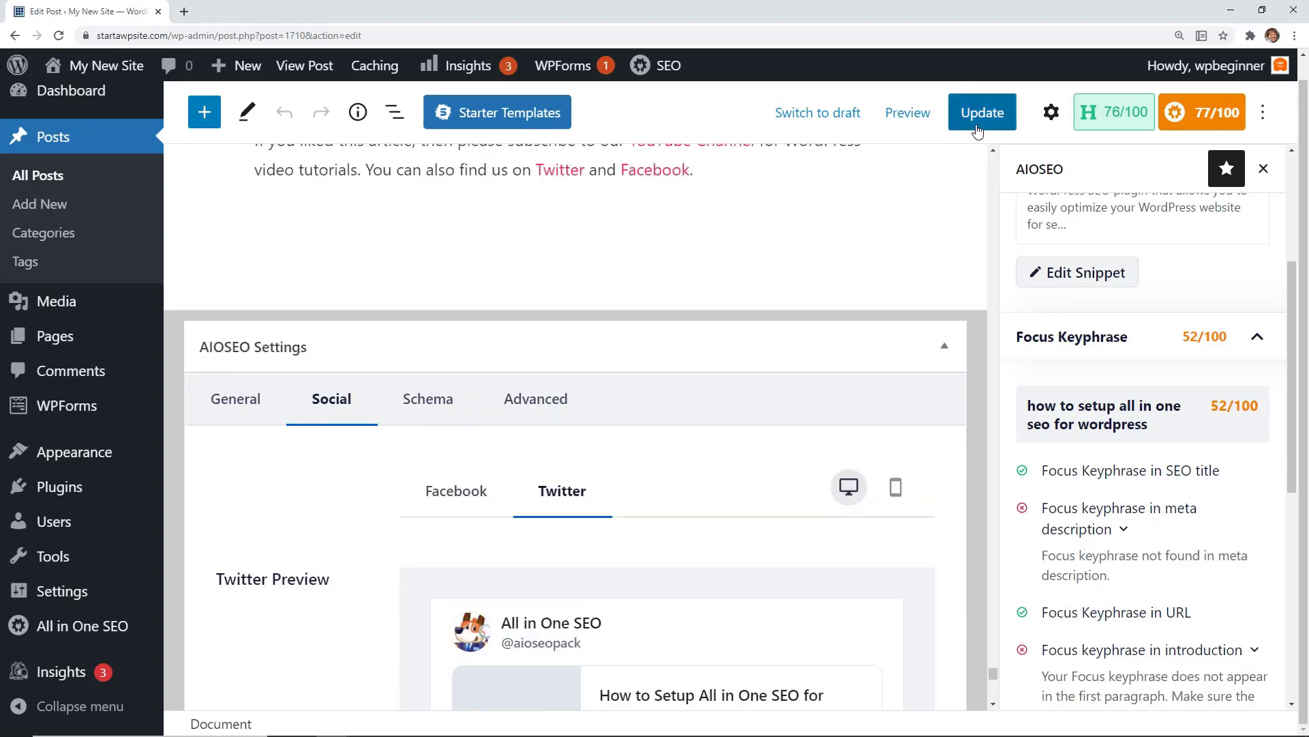
pyautogui.click(983, 113)
# Step: Reopen the AIOSEO analysis sidebar, expand the focus keyphrase checks and update the post
pyautogui.click(1210, 119)
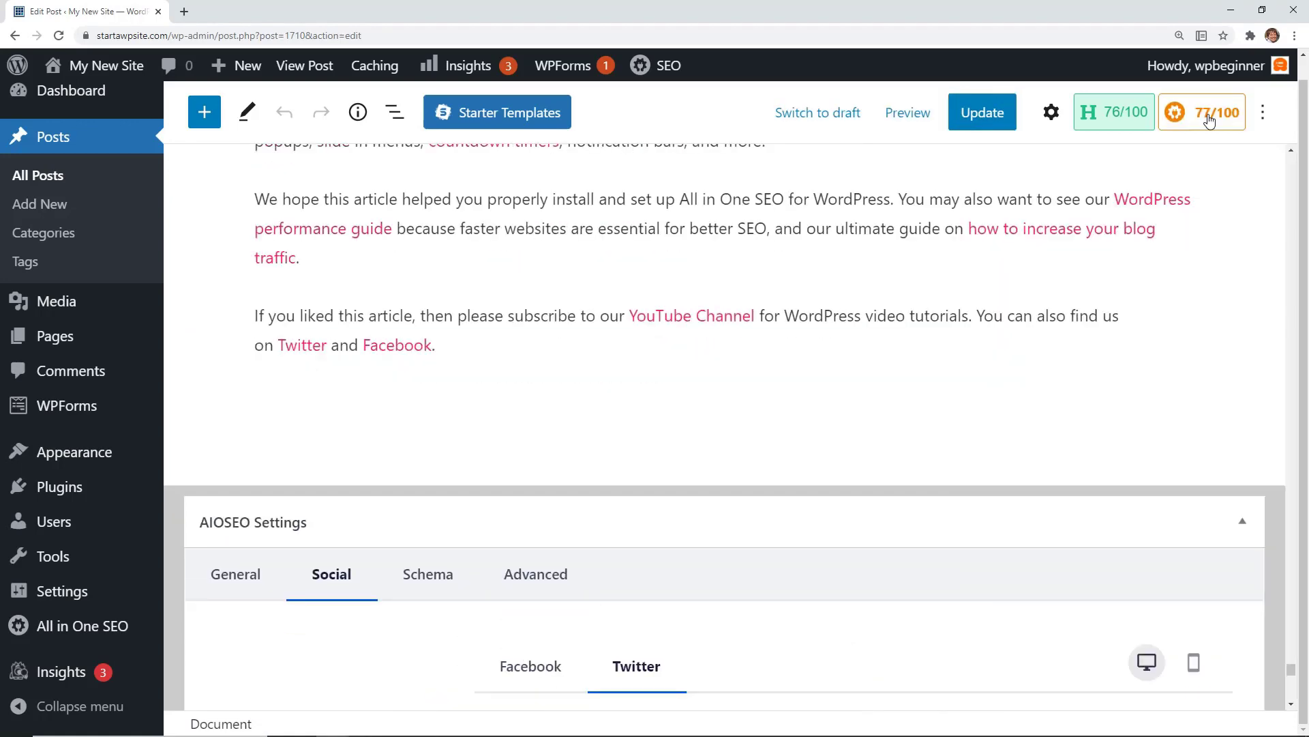
pyautogui.click(1209, 120)
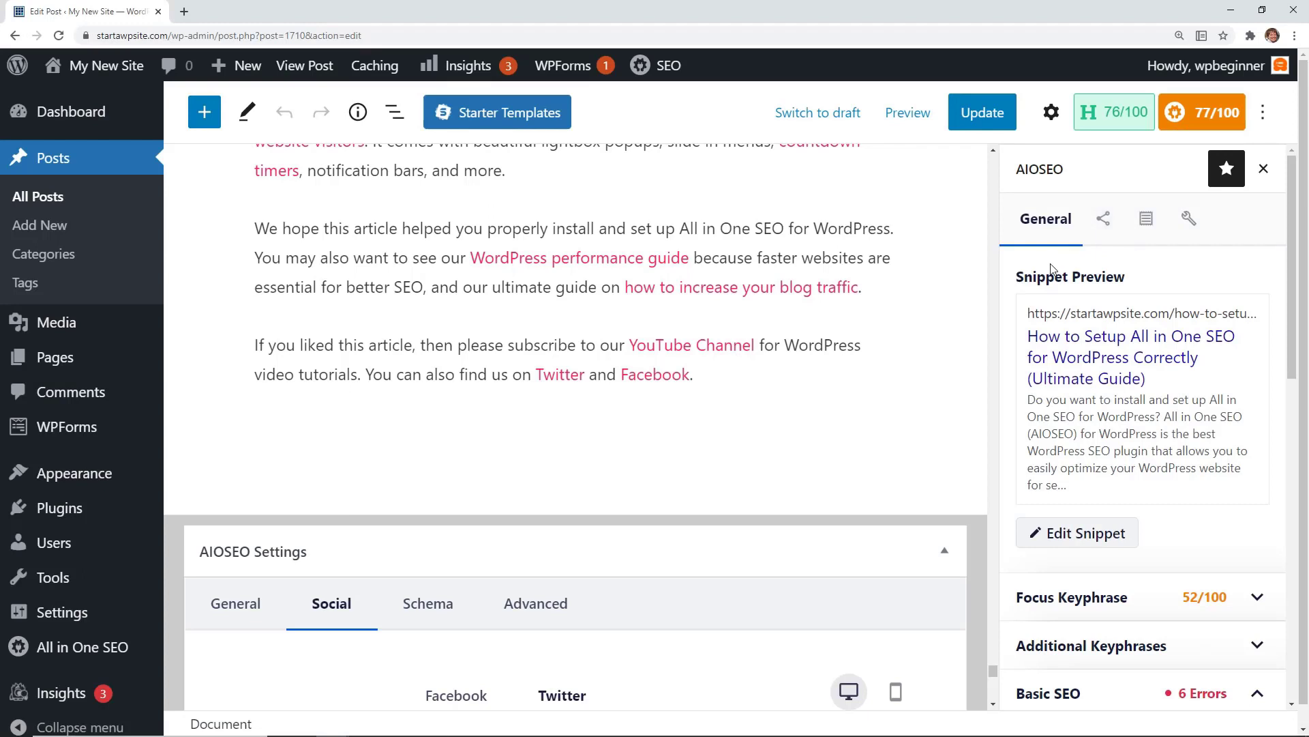
pyautogui.scroll(-3, 1051, 268)
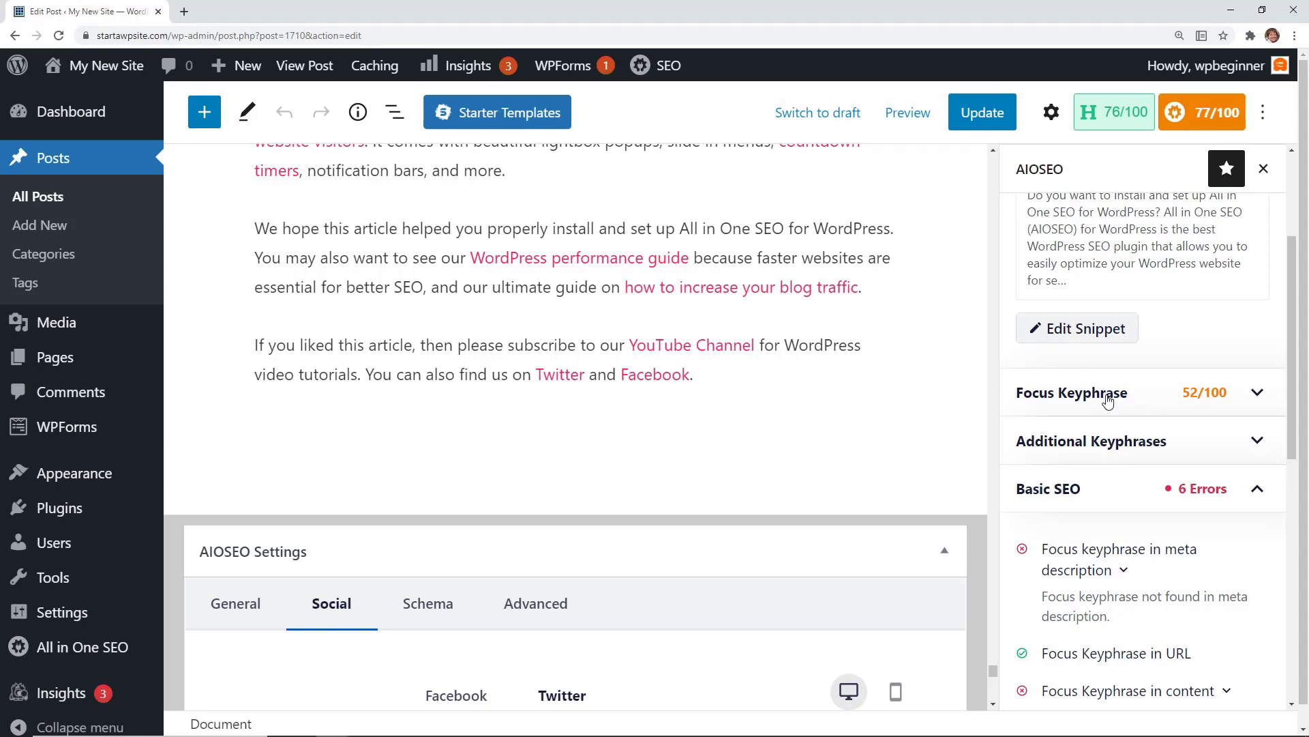
pyautogui.click(1143, 400)
pyautogui.scroll(-6, 1190, 535)
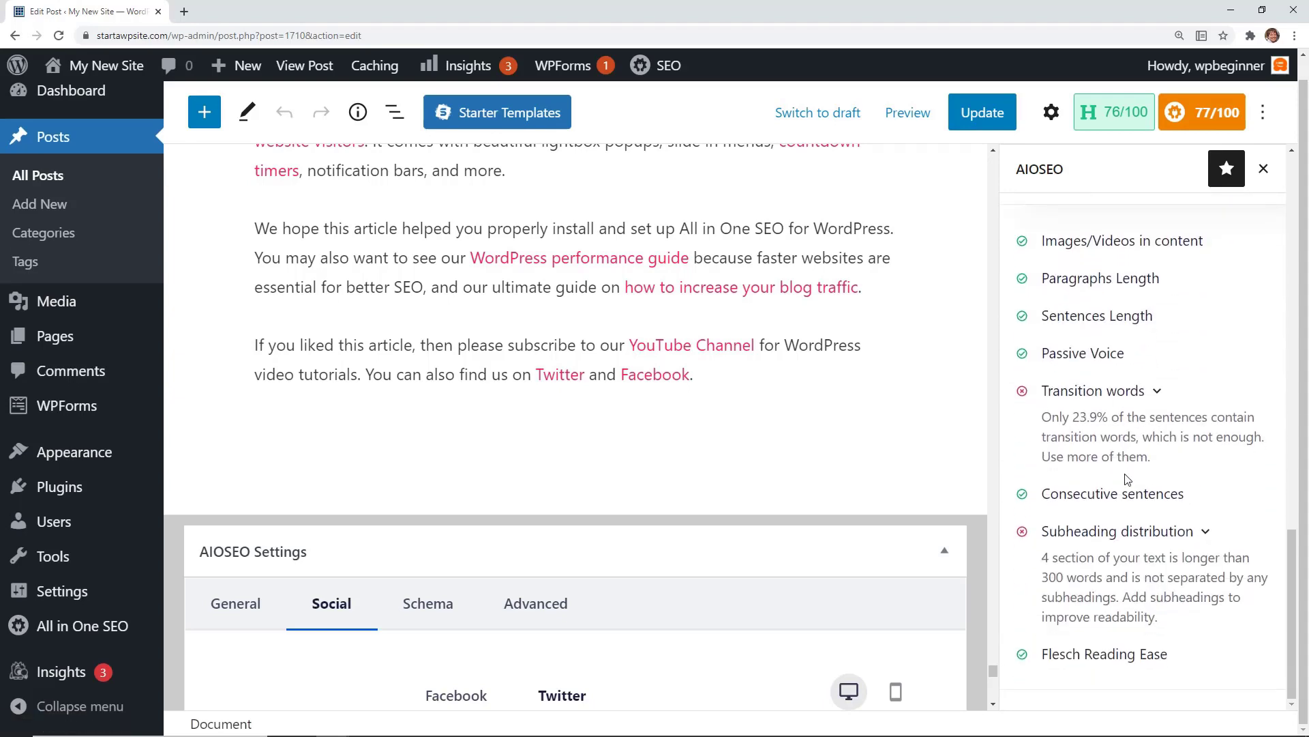
pyautogui.scroll(10, 1127, 480)
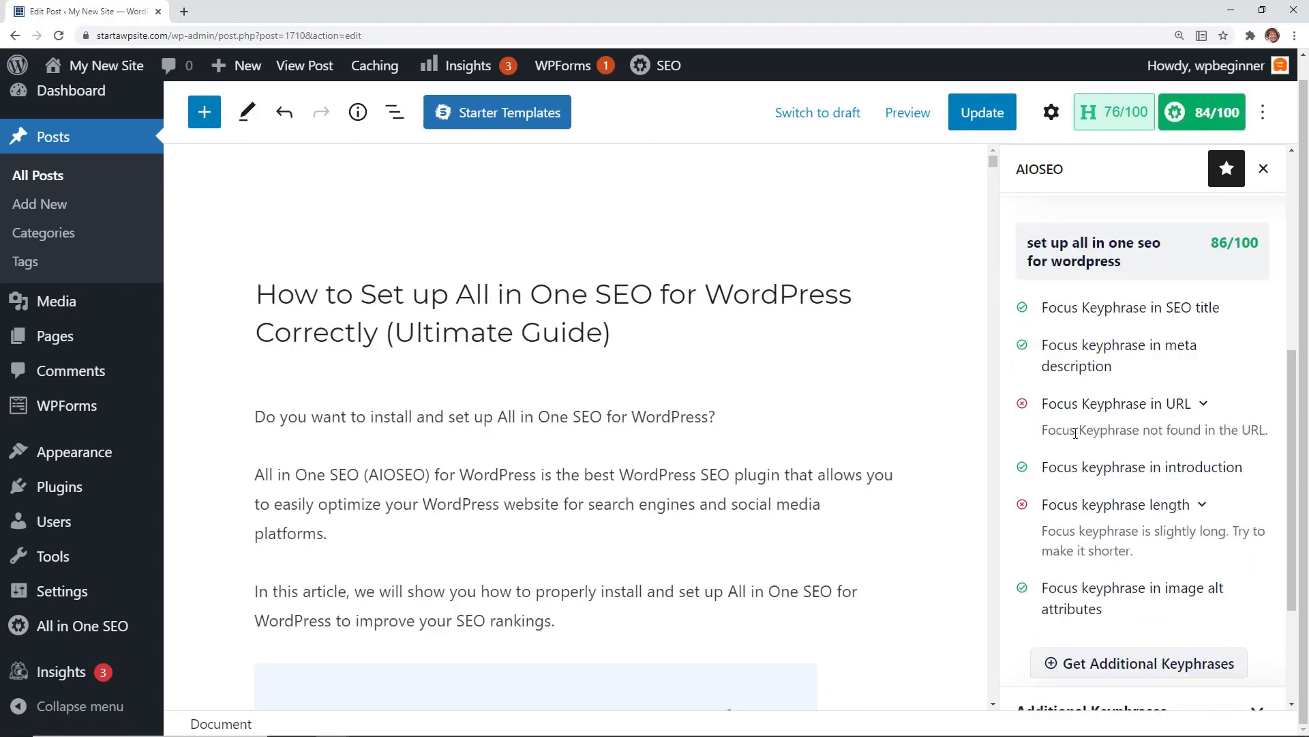
pyautogui.click(983, 112)
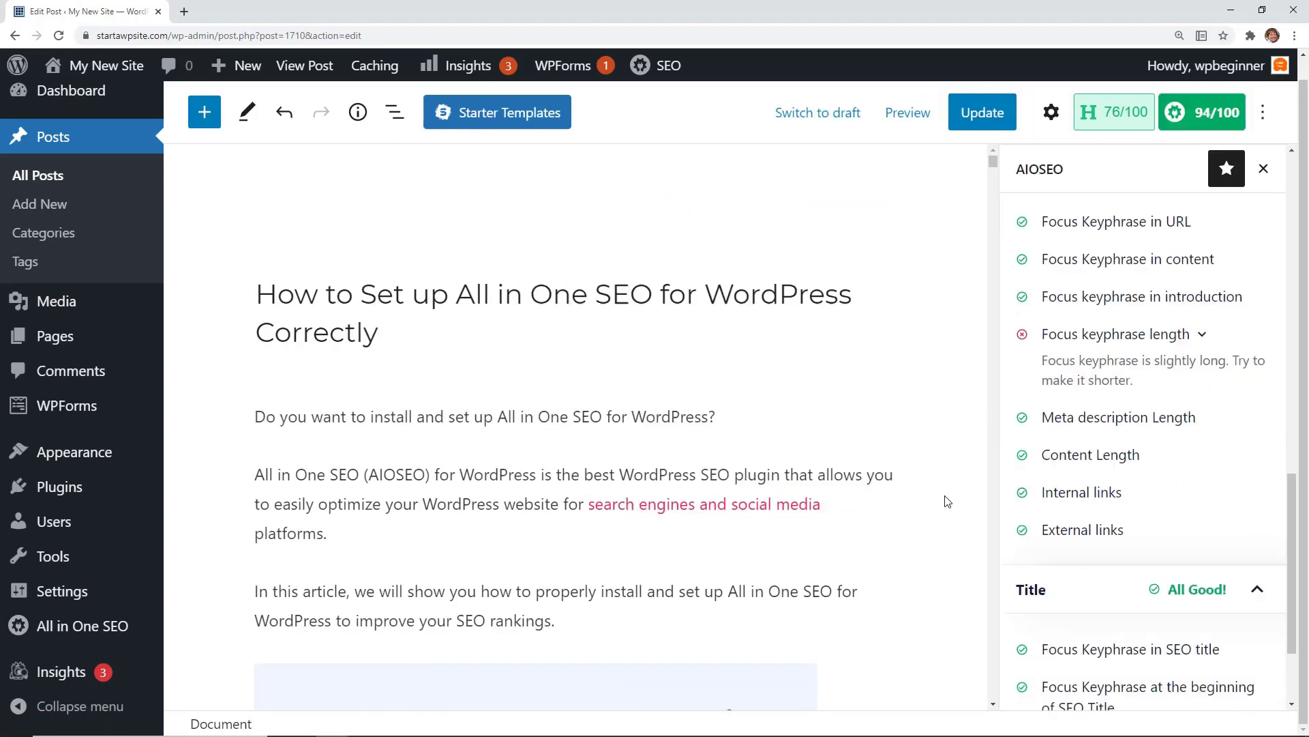
# Step: Collapse the readability checks and update the post again, now scoring 94/100
pyautogui.scroll(-5, 1168, 600)
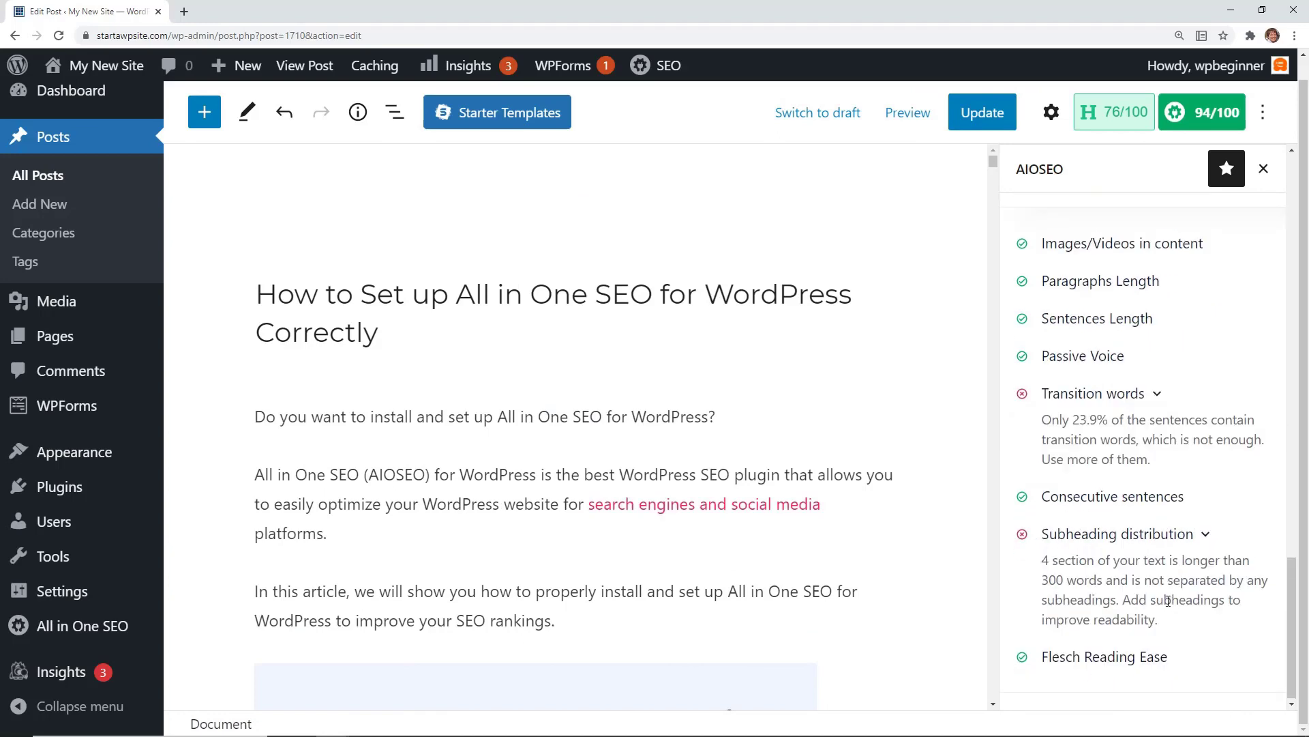
pyautogui.scroll(10, 1168, 600)
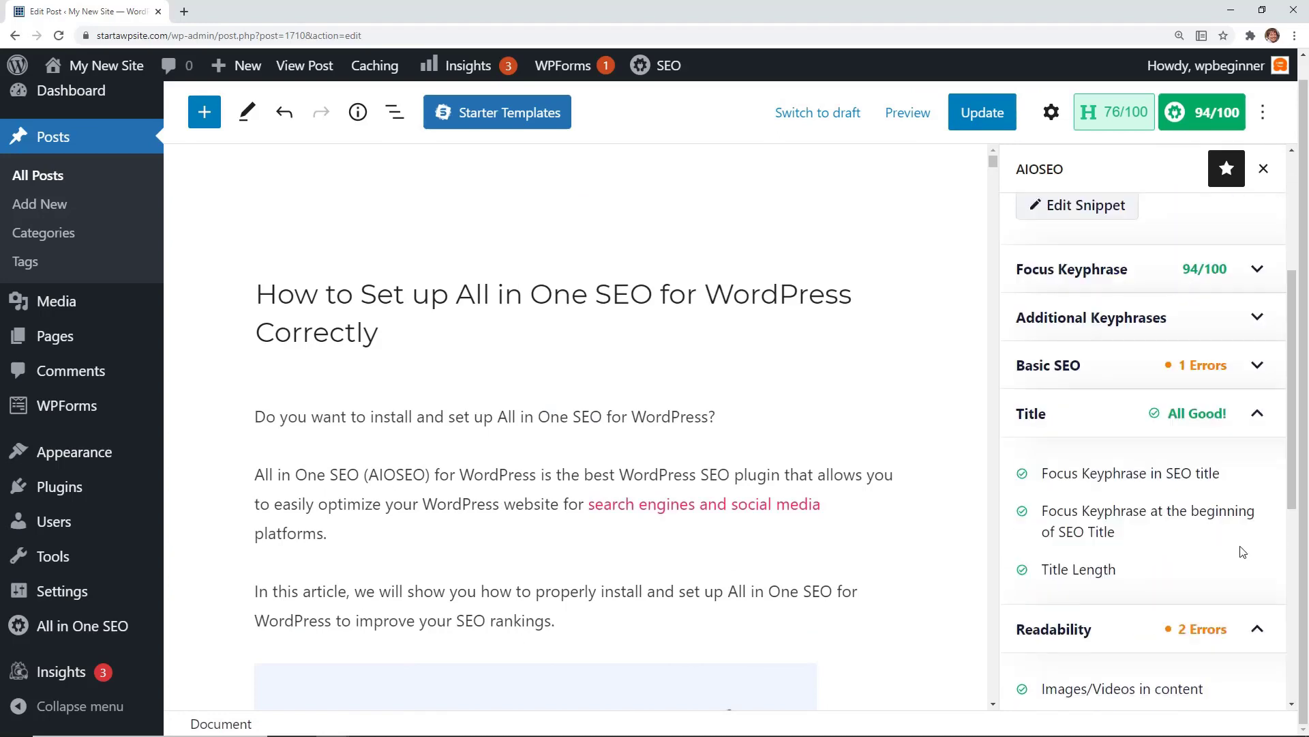
pyautogui.scroll(-4, 1105, 485)
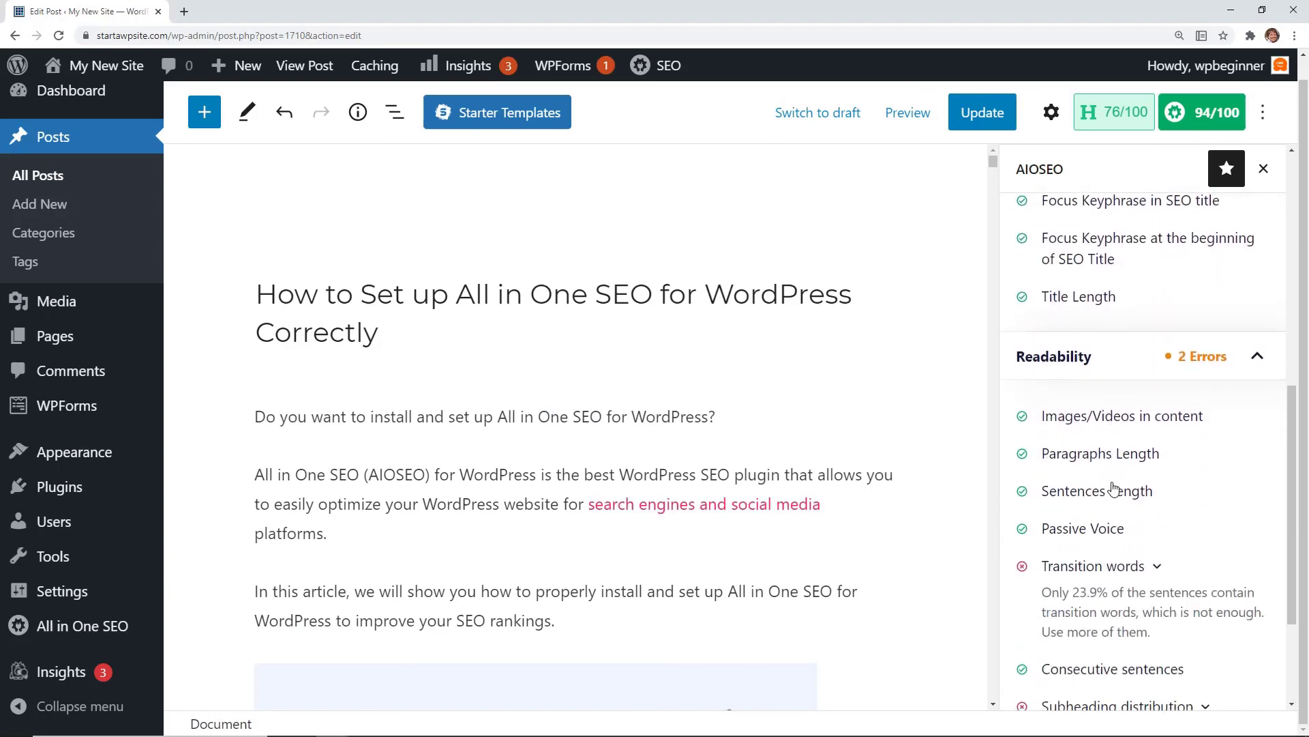
pyautogui.click(1257, 356)
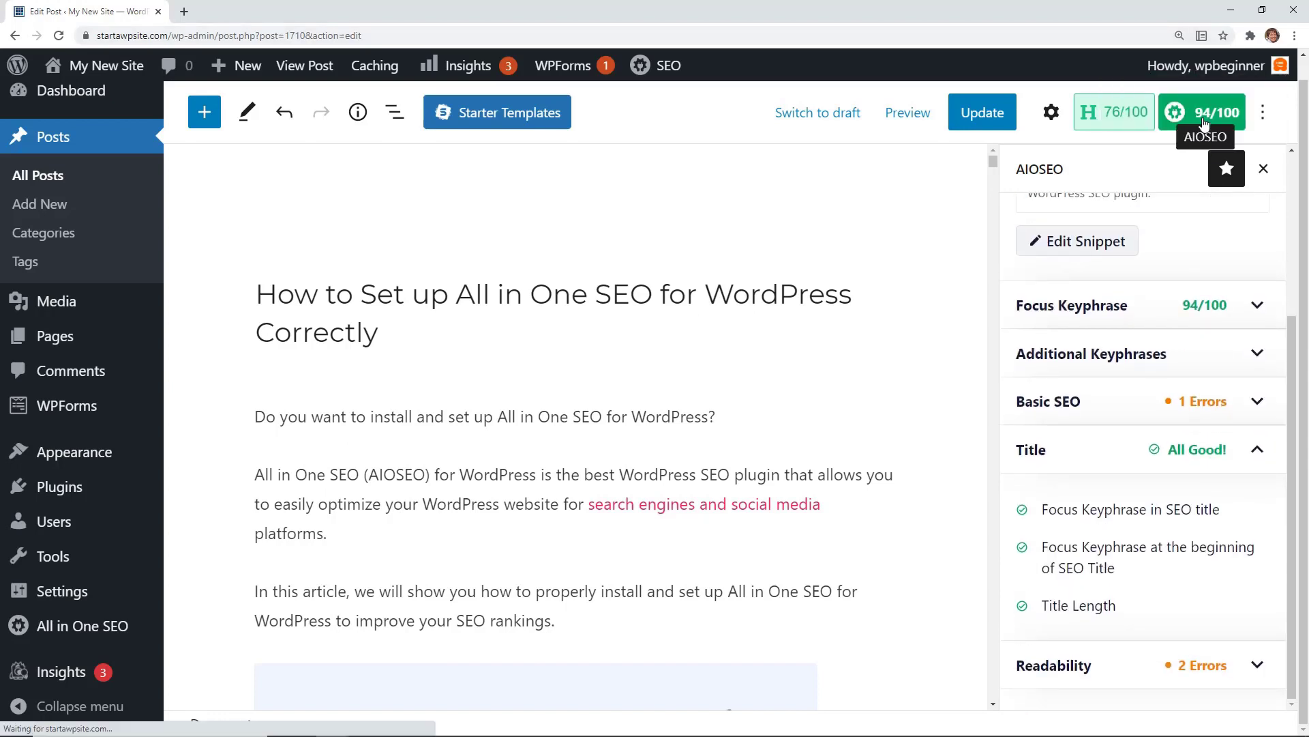
pyautogui.click(986, 113)
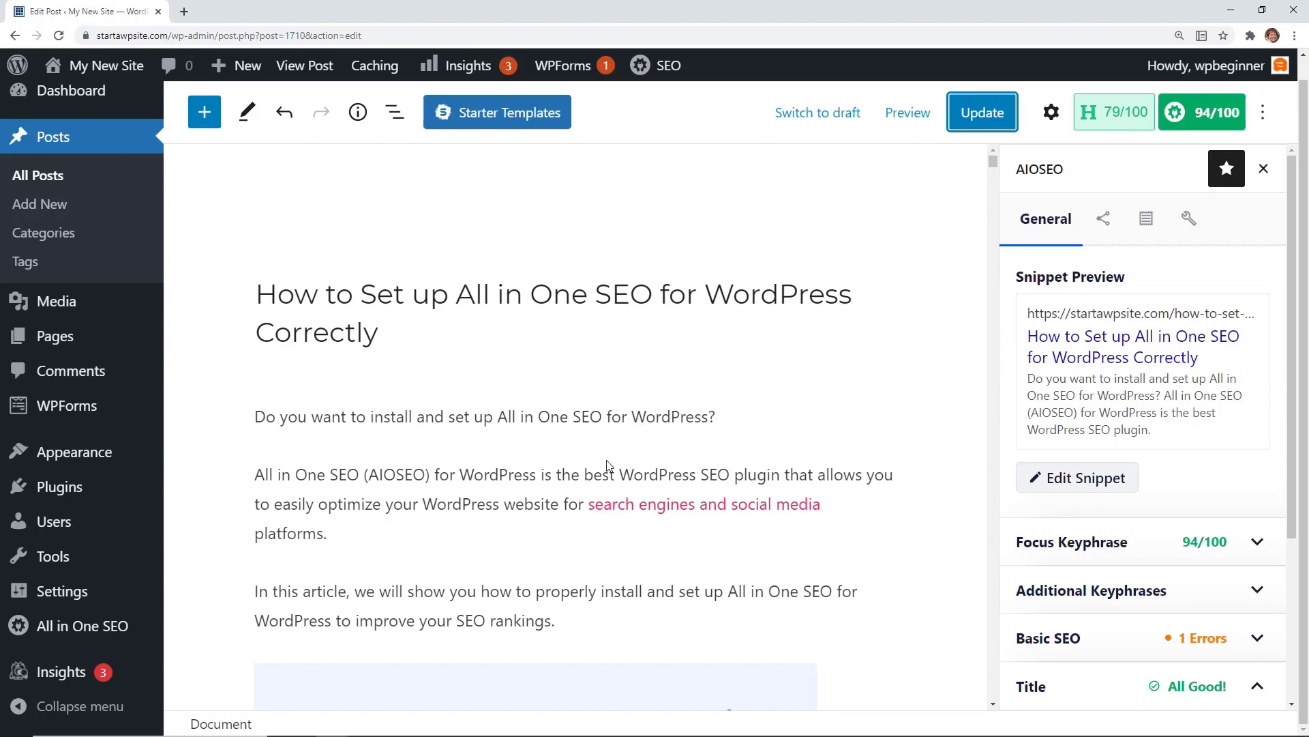
pyautogui.click(73, 627)
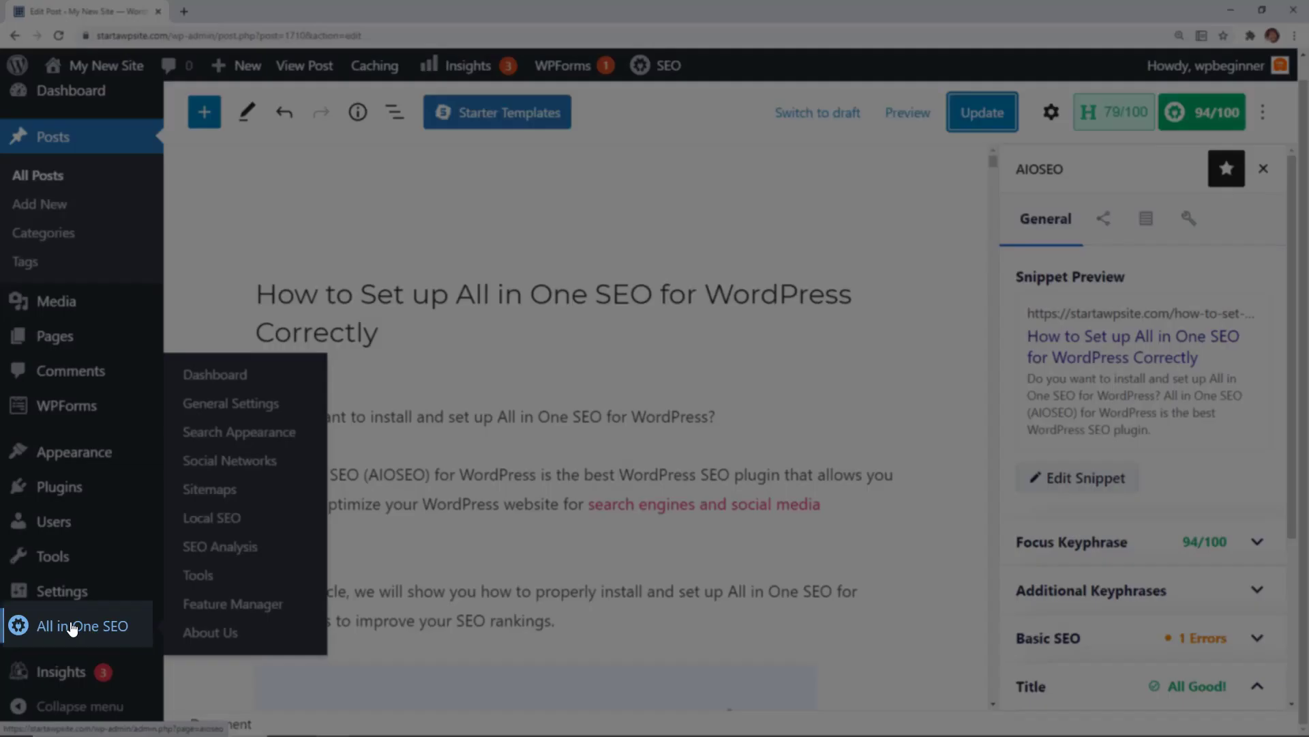
# Step: Open AIOSEO's Sitemaps settings and preview the generated XML sitemap index in a new tab
pyautogui.click(229, 497)
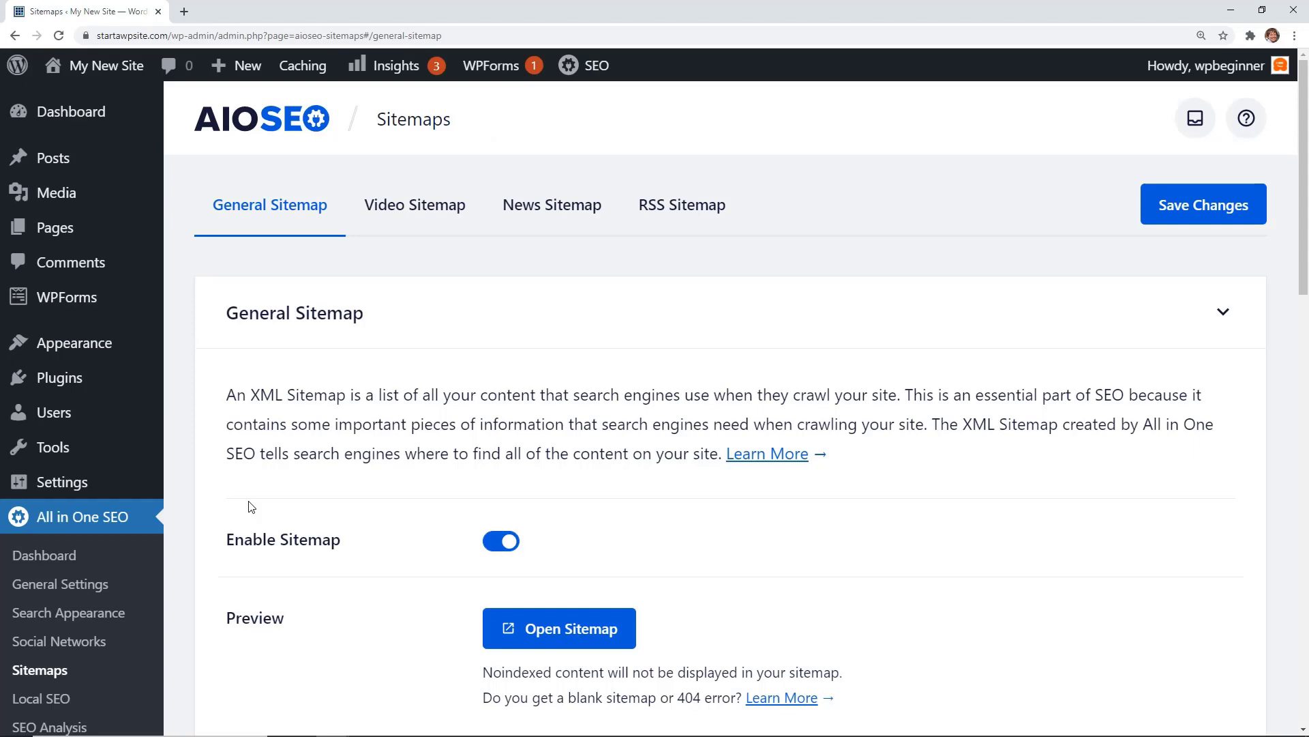
pyautogui.scroll(-2, 249, 506)
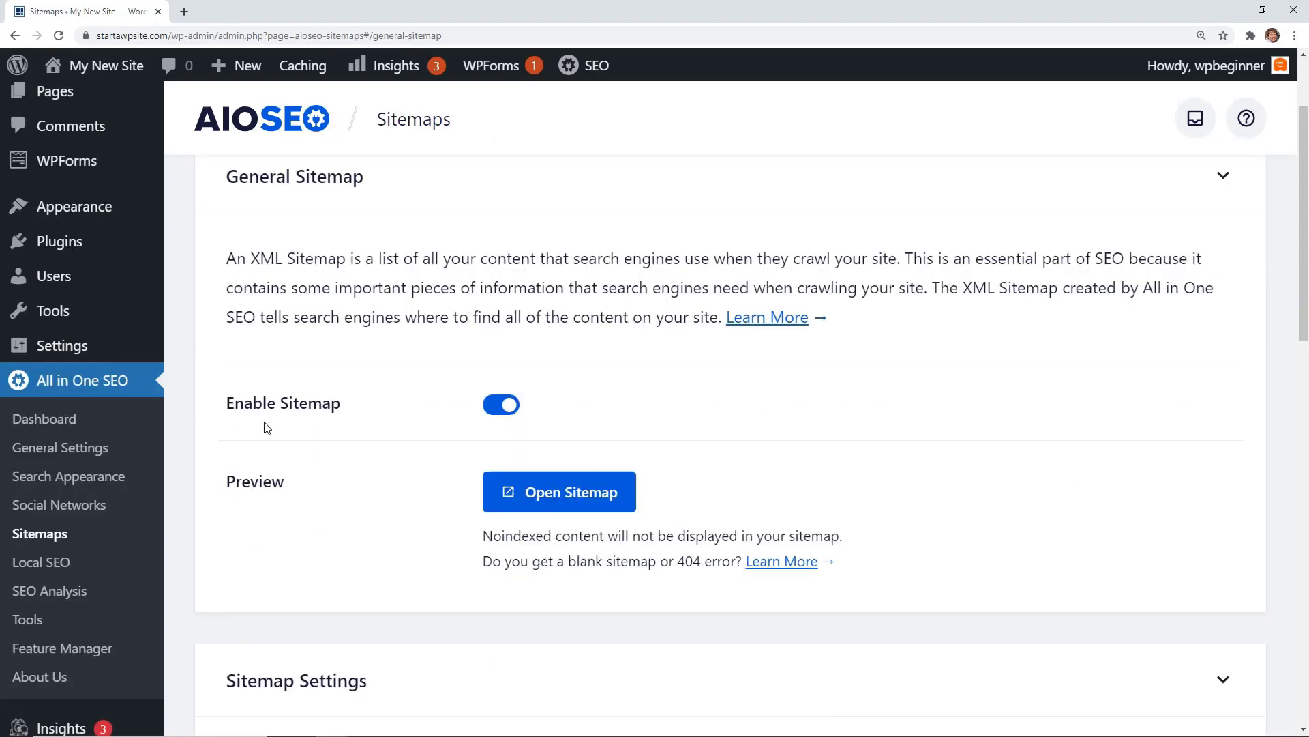
pyautogui.click(554, 492)
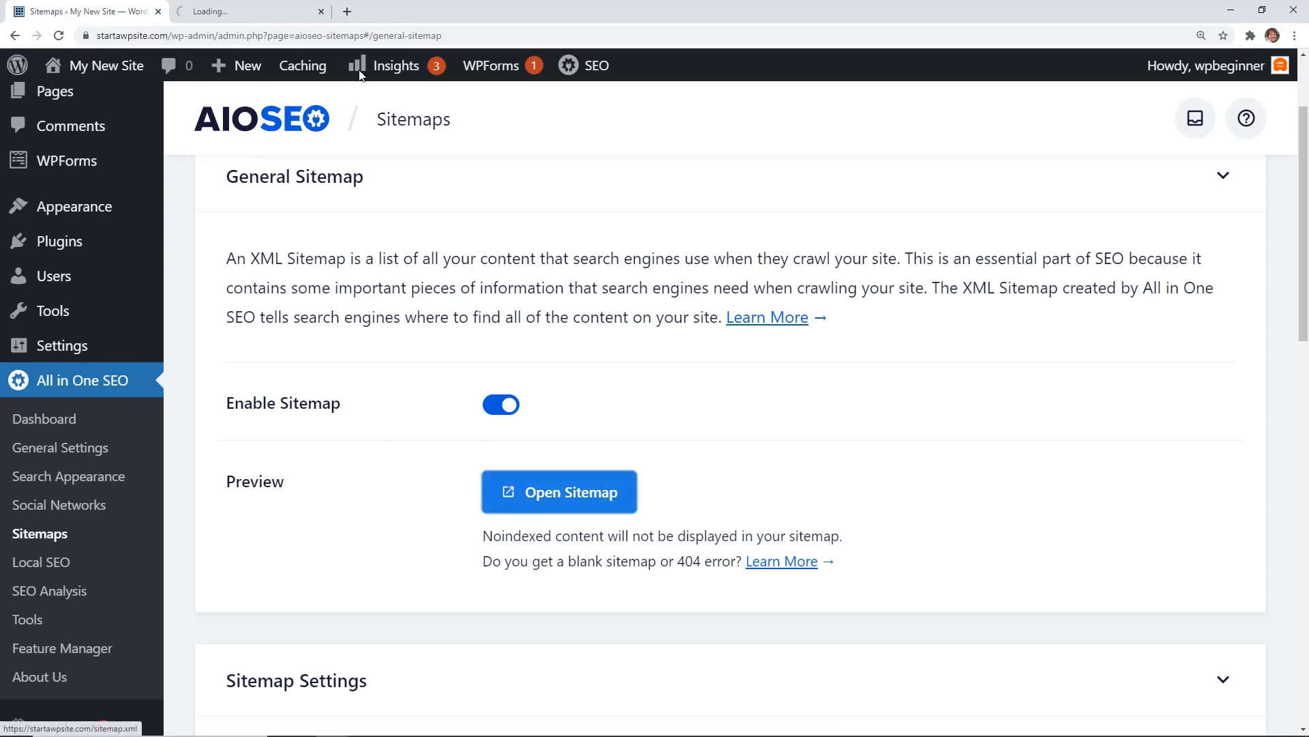
pyautogui.click(264, 12)
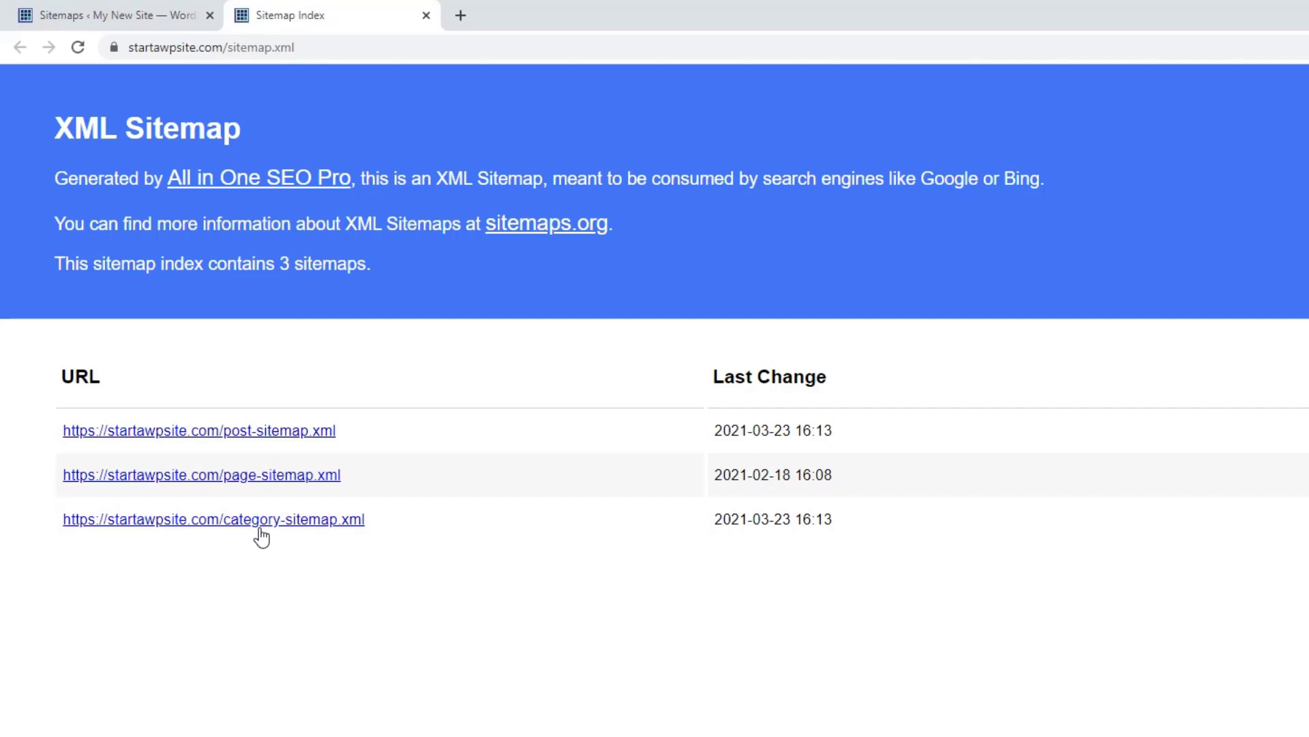
# Step: View post-sitemap.xml with its 4 URLs, then go back to the Sitemaps settings tab
pyautogui.click(259, 430)
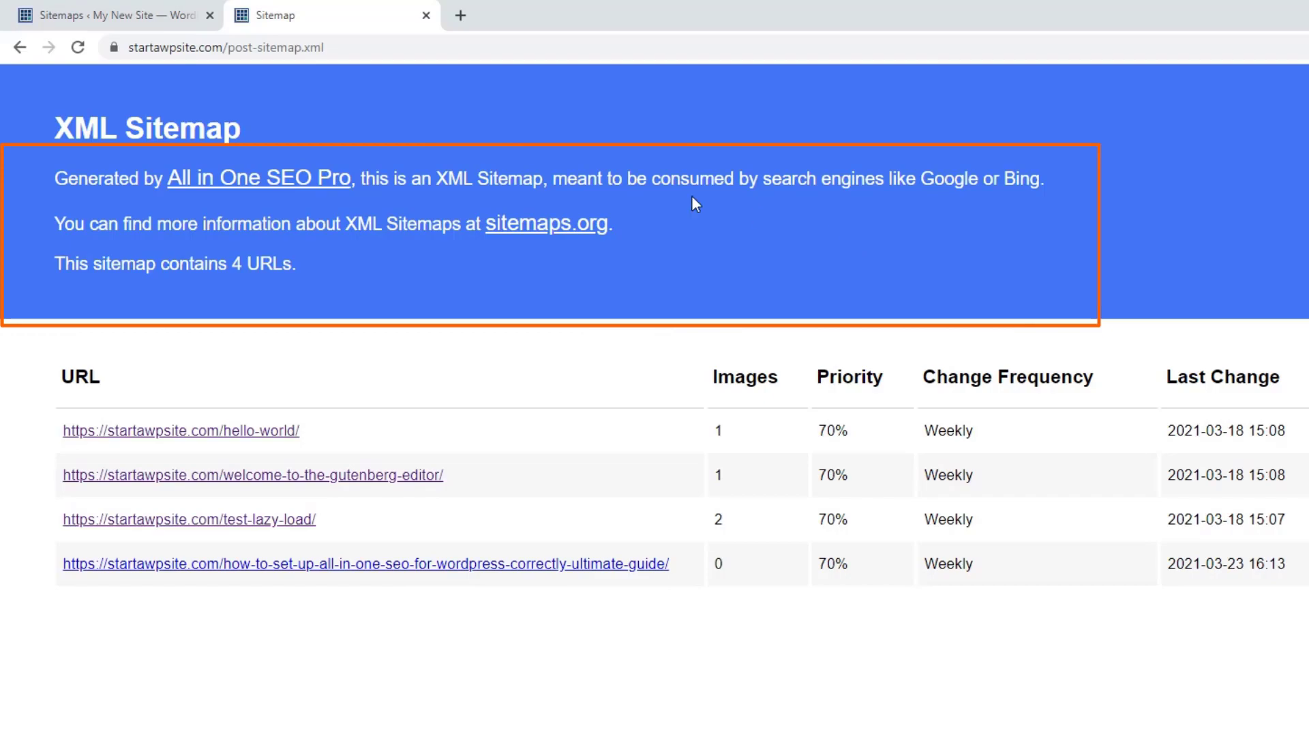
pyautogui.click(113, 18)
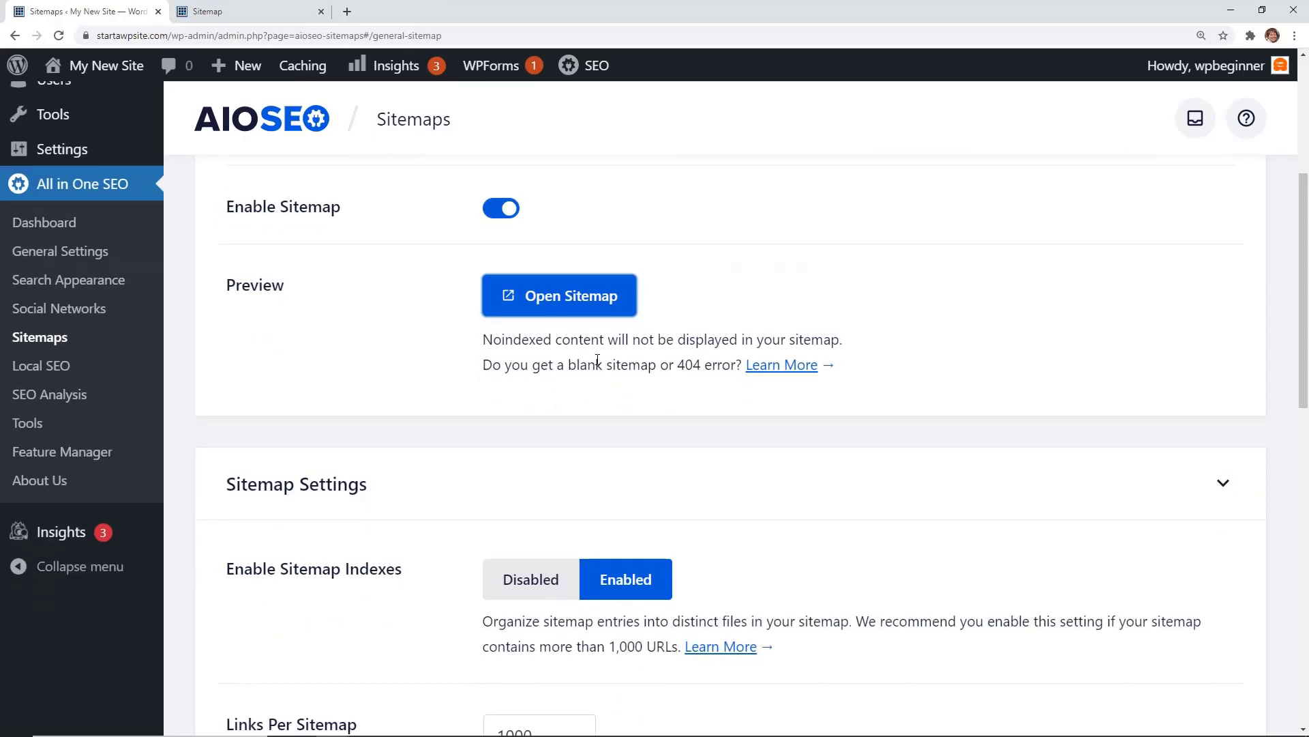
# Step: Turn on Additional Pages for the general sitemap and look over the Video Sitemap options
pyautogui.scroll(-10, 655, 409)
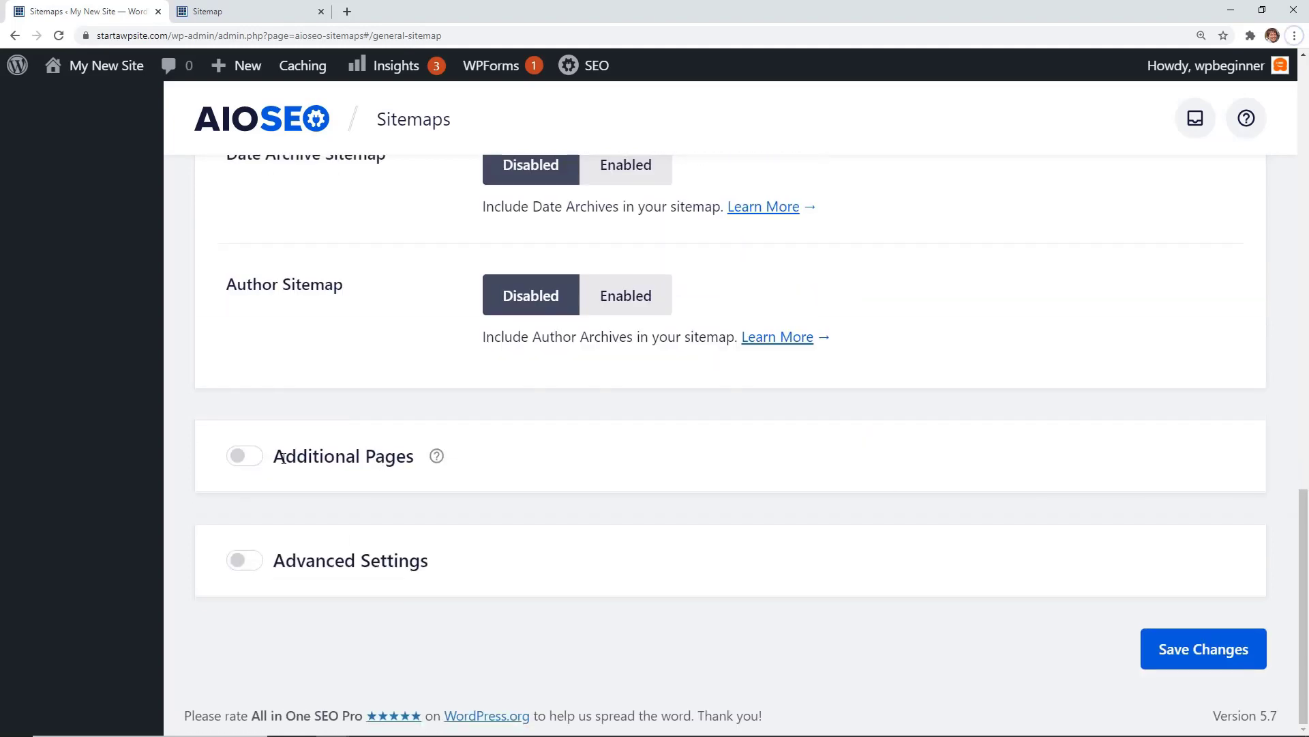
pyautogui.click(284, 458)
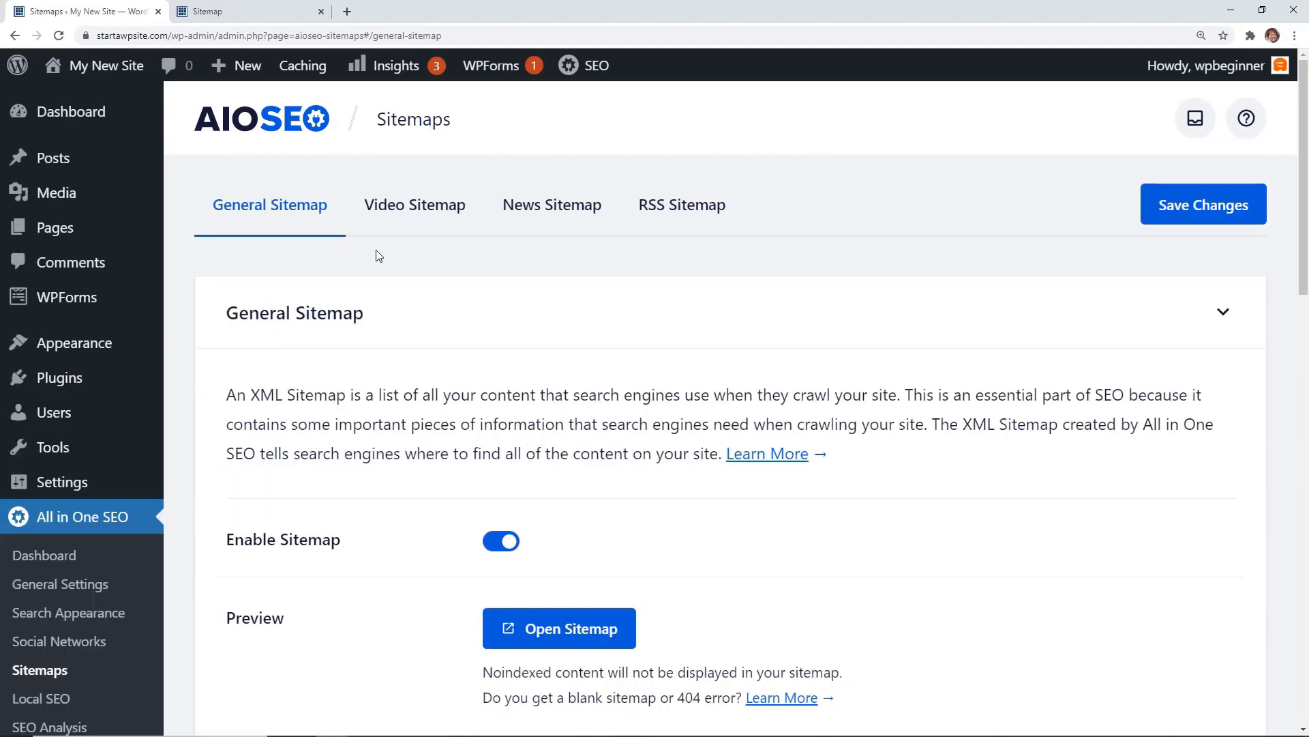
pyautogui.click(425, 213)
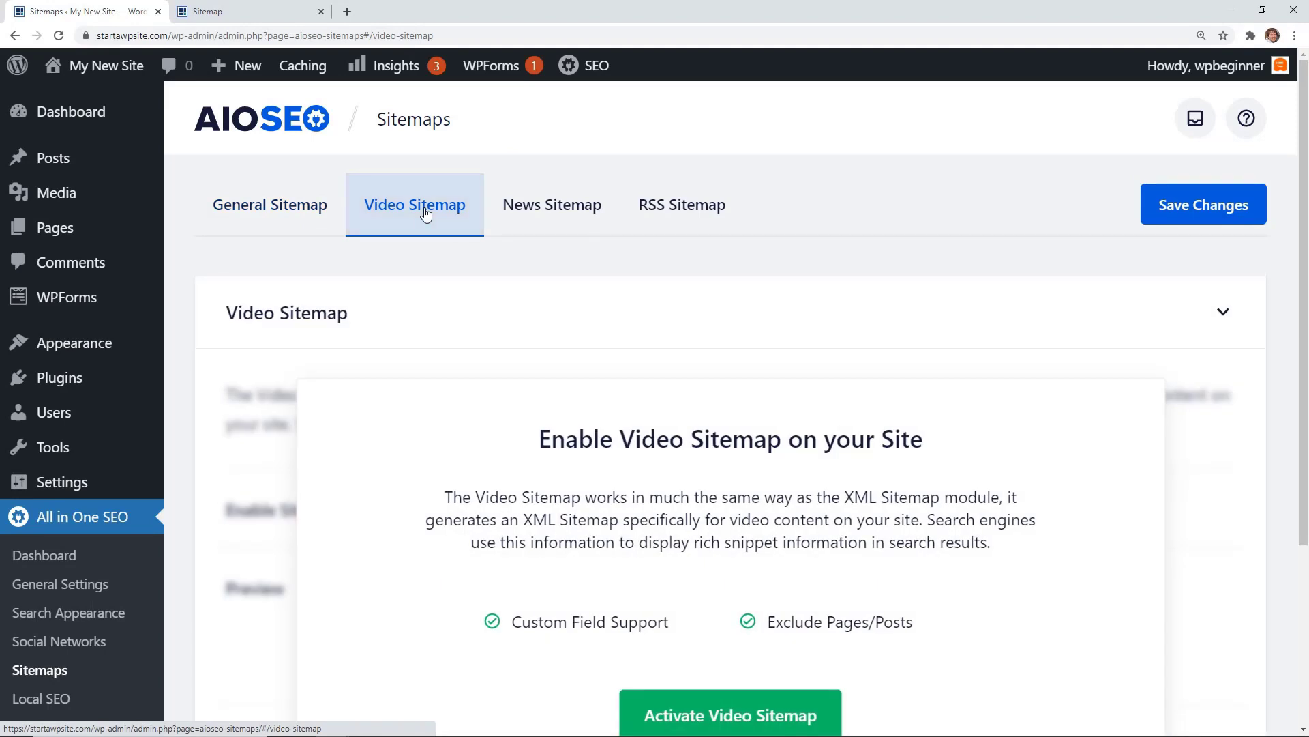
pyautogui.scroll(-3, 559, 384)
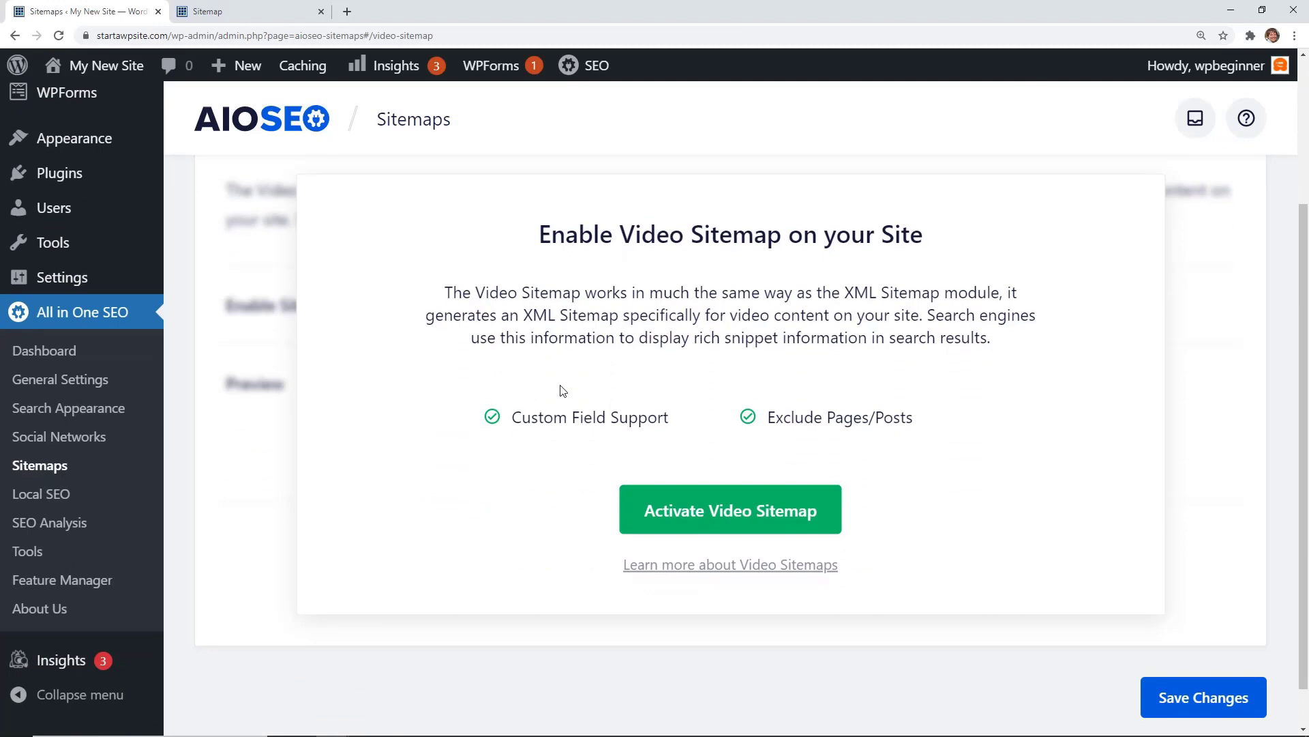
pyautogui.scroll(3, 560, 391)
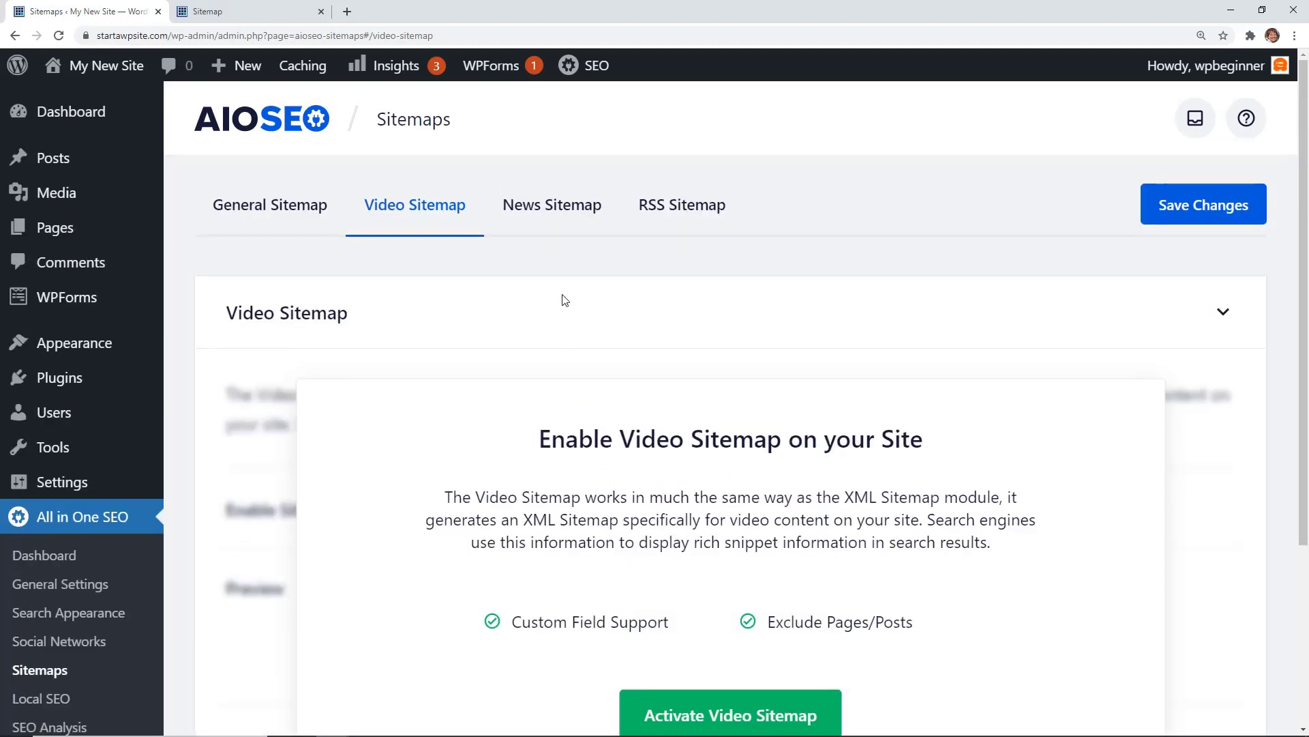
# Step: Look over the News Sitemap options, then view the enabled RSS Sitemap settings
pyautogui.click(561, 214)
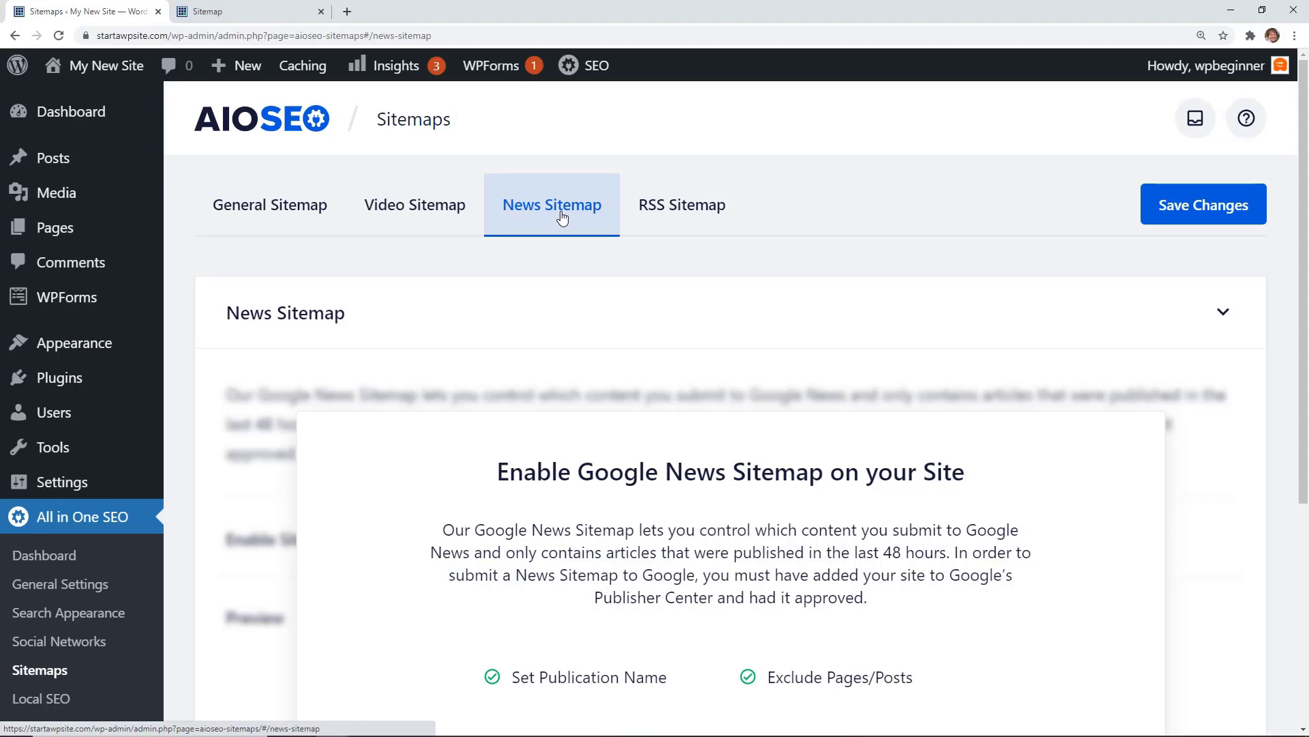
pyautogui.scroll(-2, 573, 246)
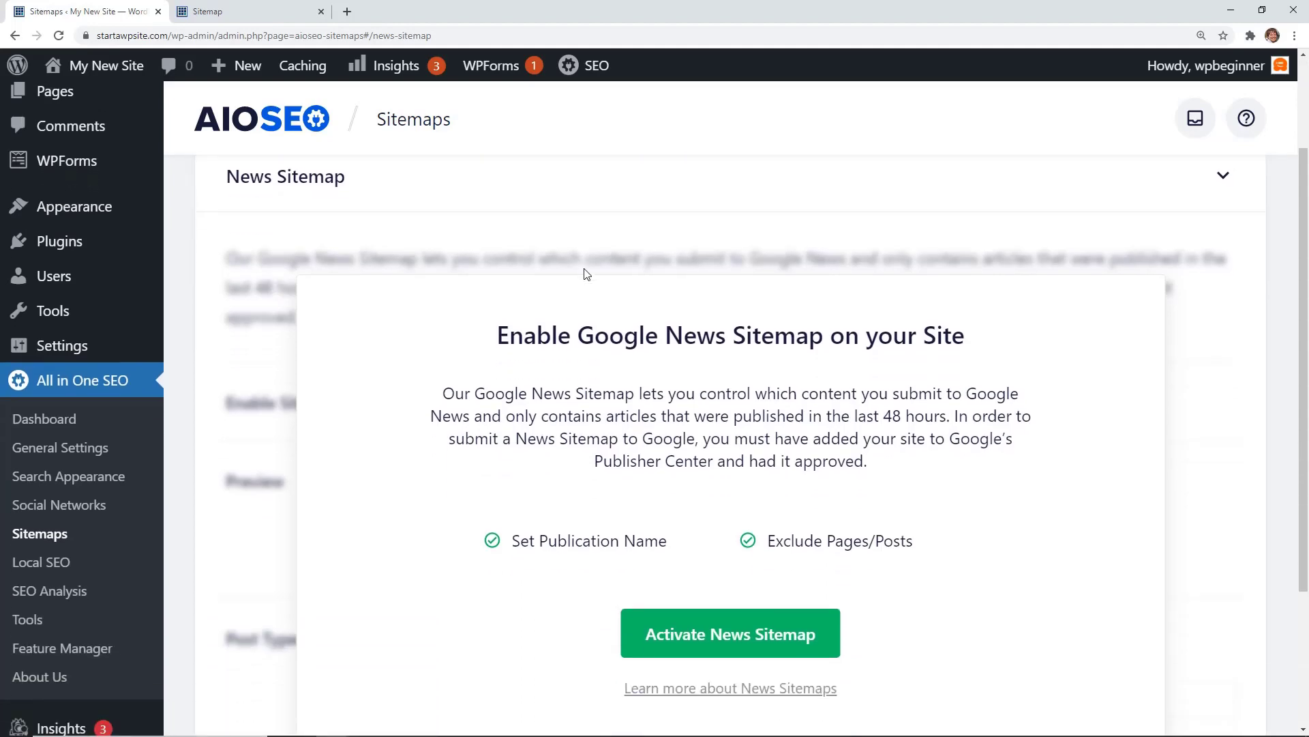
pyautogui.scroll(2, 585, 274)
pyautogui.click(651, 204)
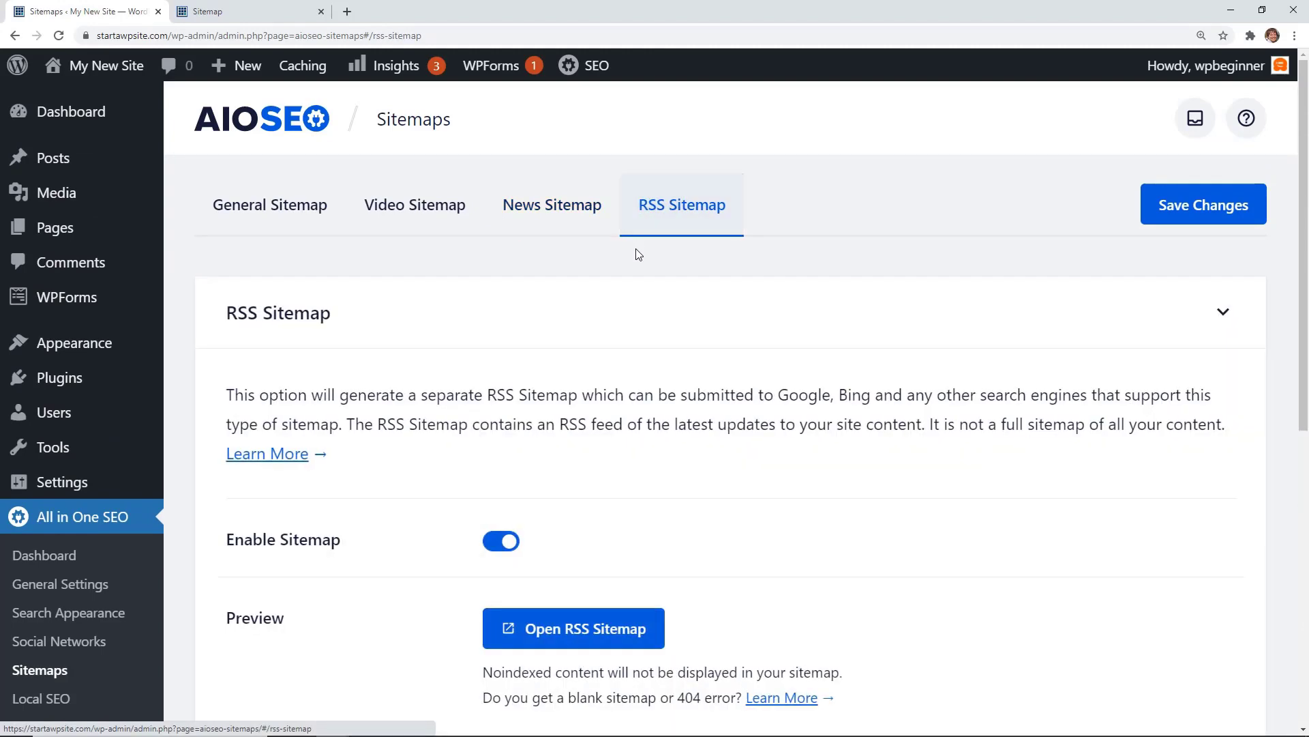
pyautogui.scroll(-2, 634, 253)
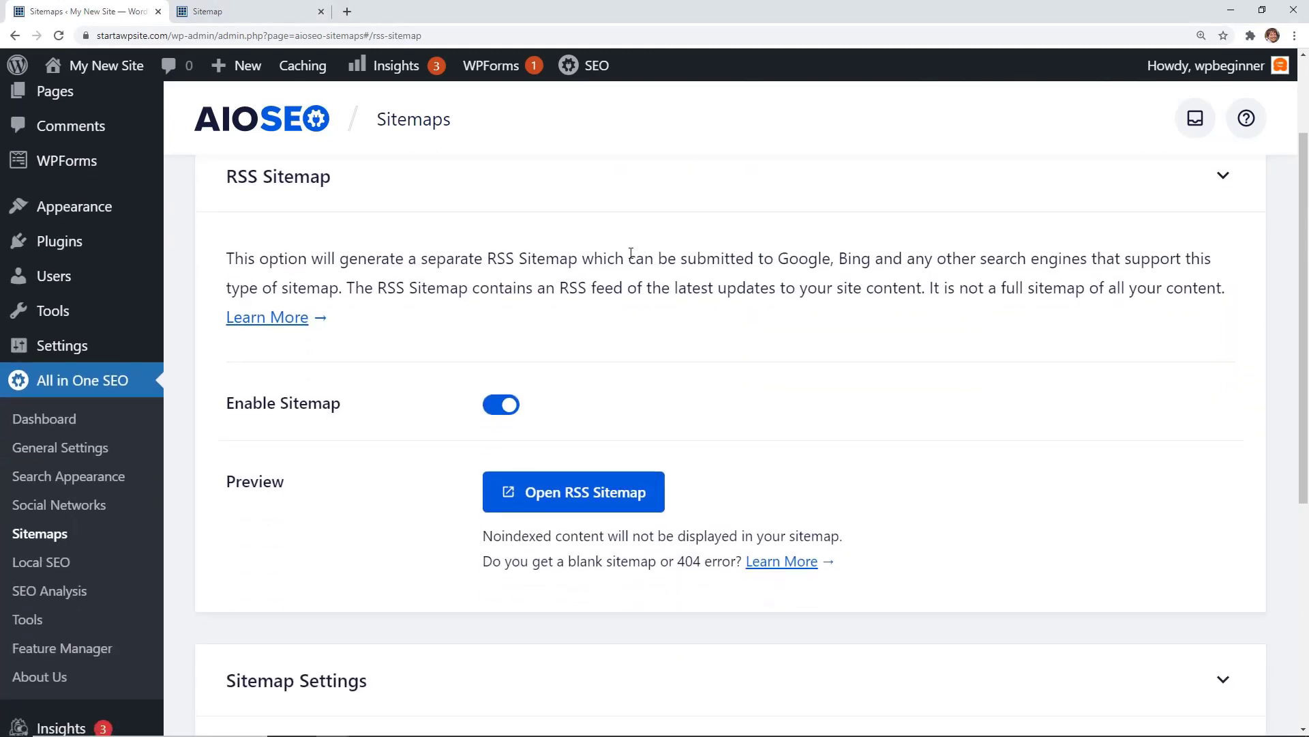
pyautogui.scroll(2, 630, 254)
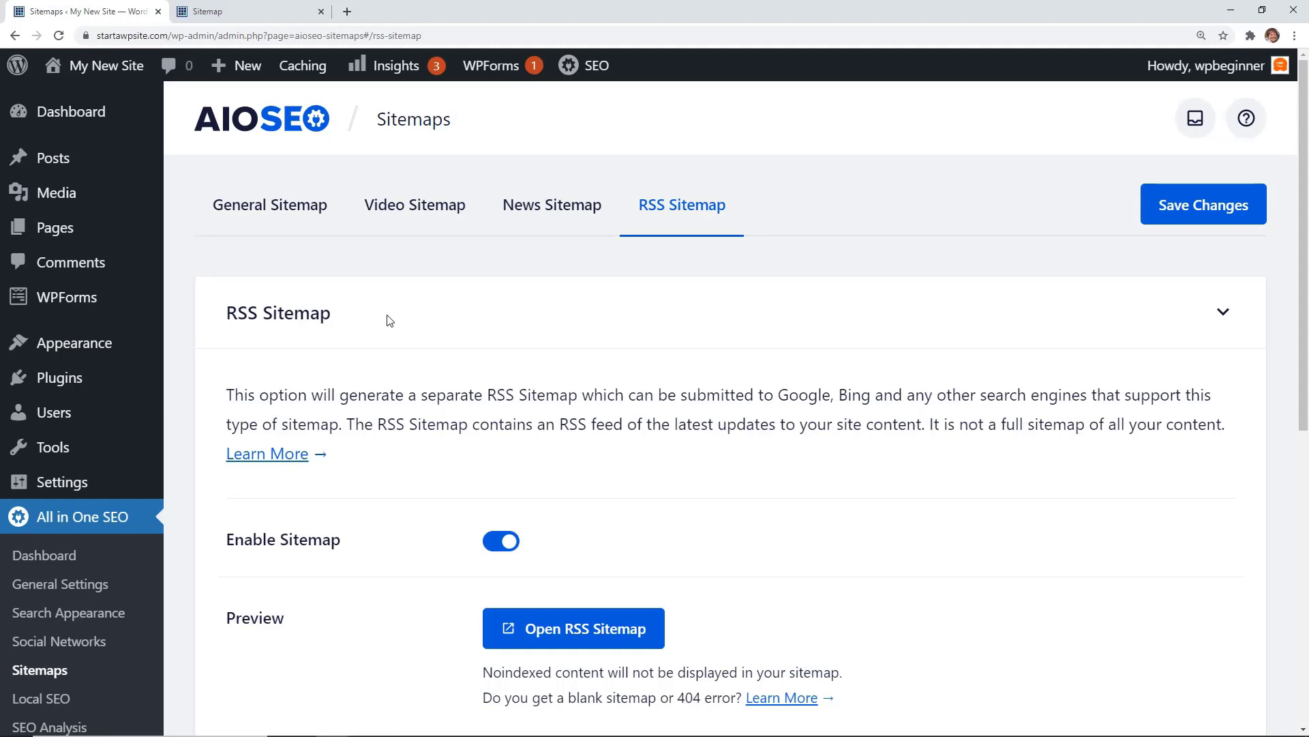
pyautogui.scroll(-3, 307, 272)
# Step: Search Google for 'best apple pie recipe' to see star-rated recipe results, then return to WordPress
pyautogui.click(346, 12)
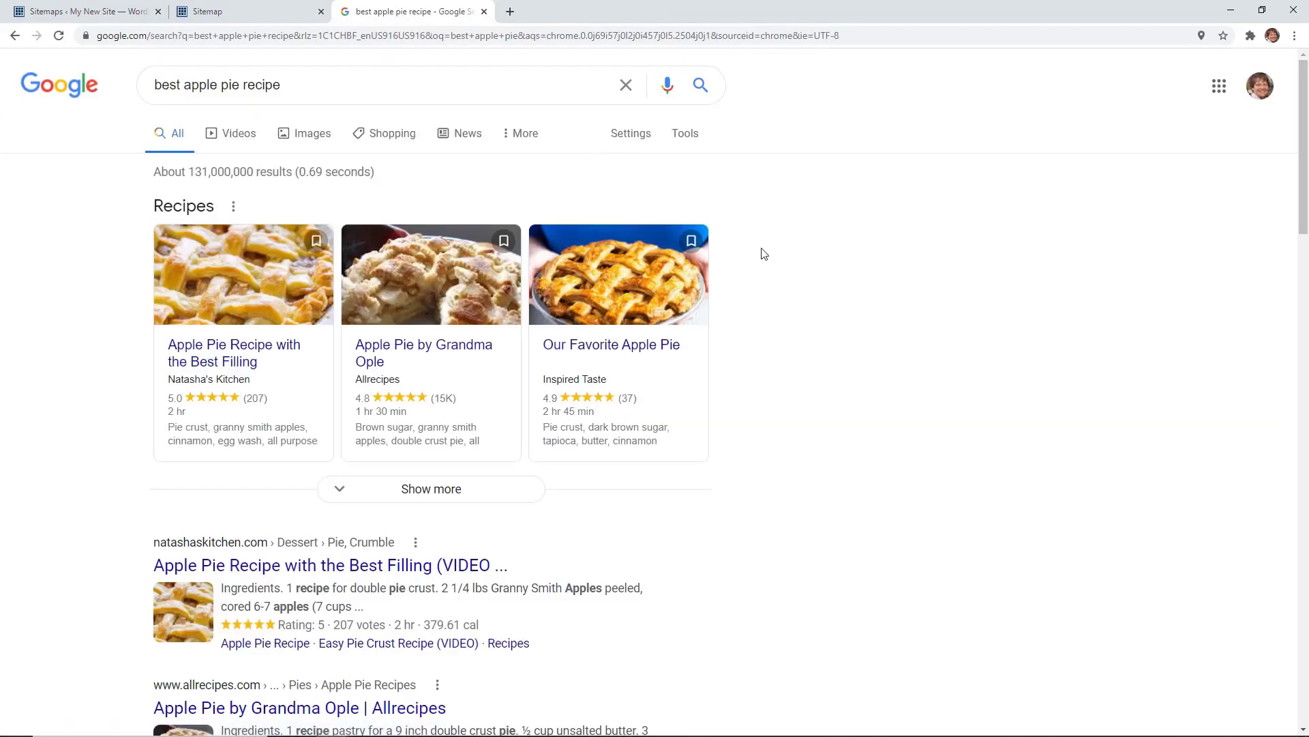
pyautogui.scroll(-3, 85, 377)
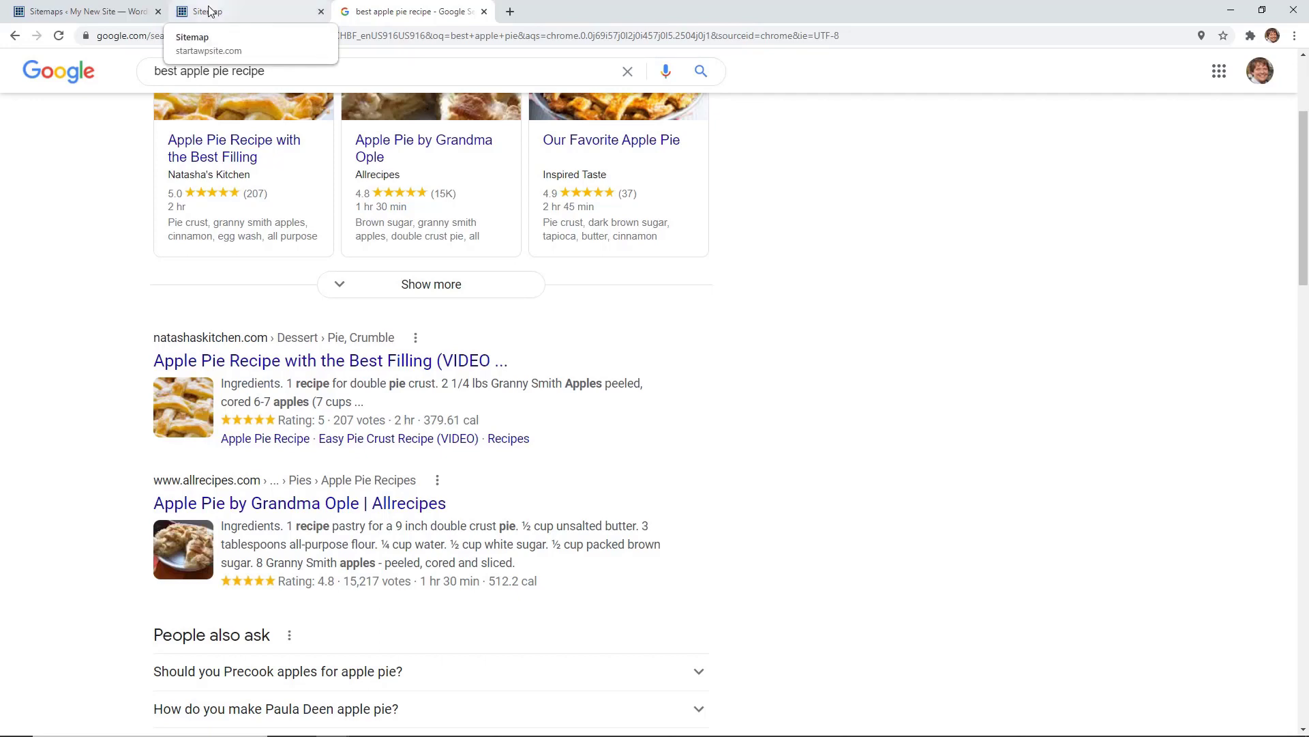
pyautogui.click(106, 13)
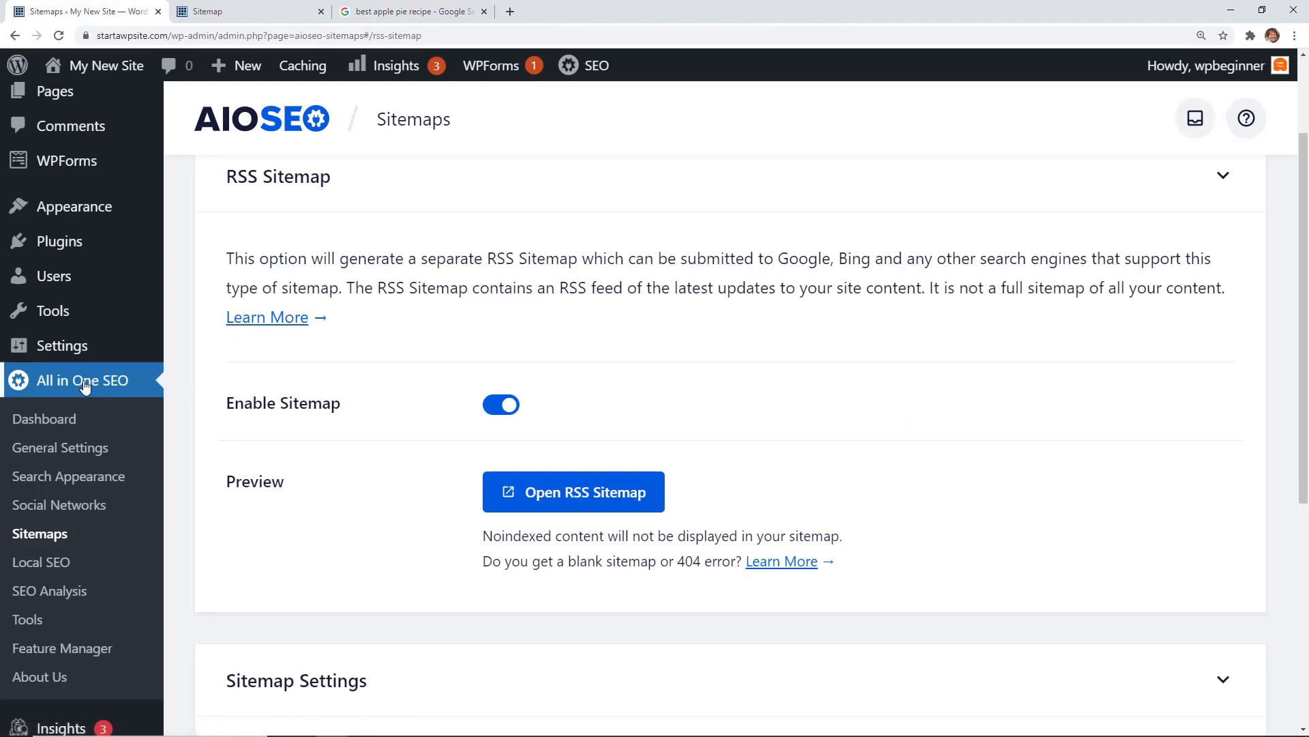
# Step: Show the Posts schema defaults under Search Appearance > Content Types, keeping Article with Blog Post type
pyautogui.scroll(-1, 75, 402)
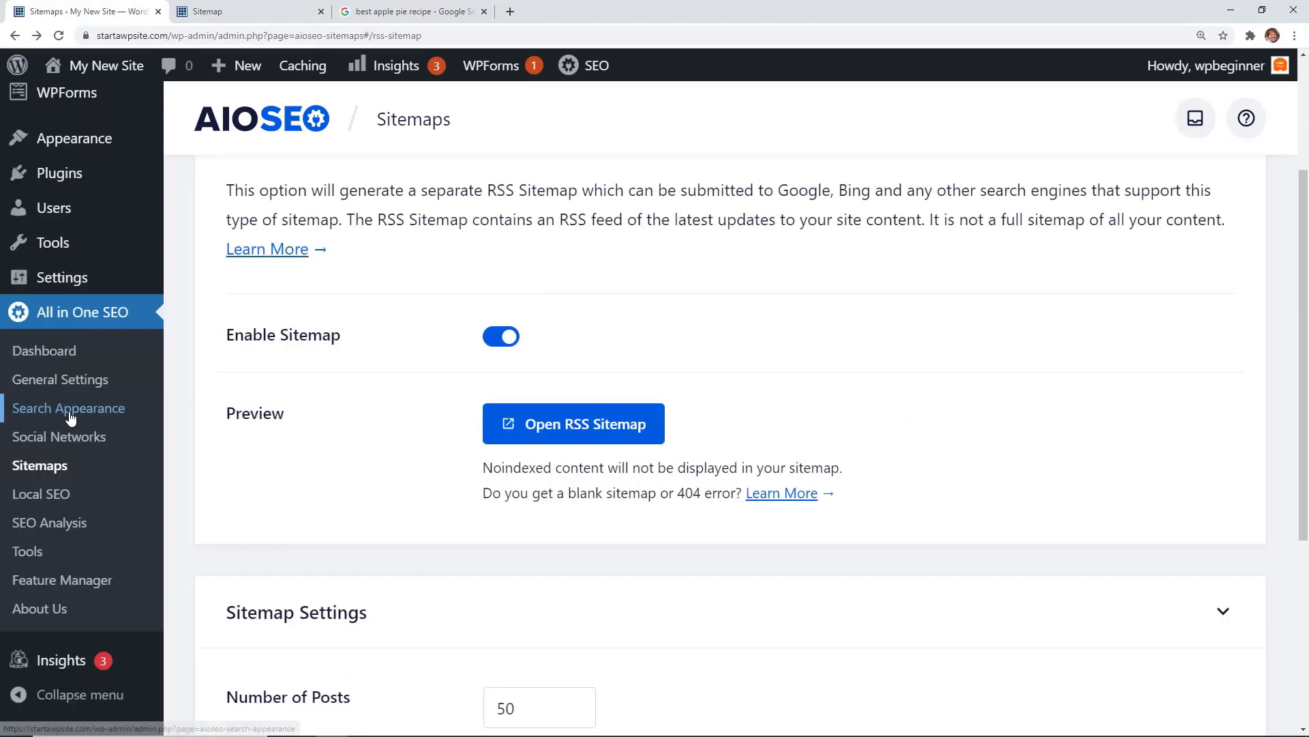
pyautogui.click(70, 417)
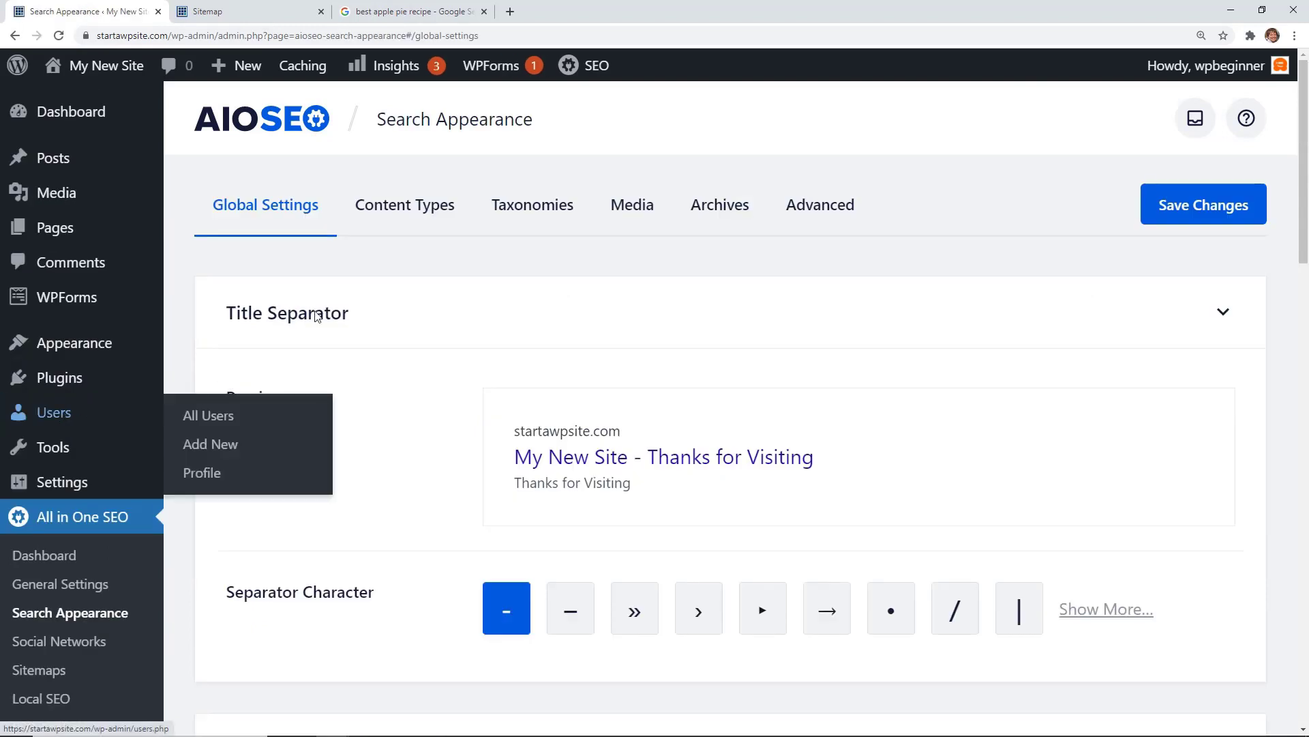
pyautogui.click(403, 213)
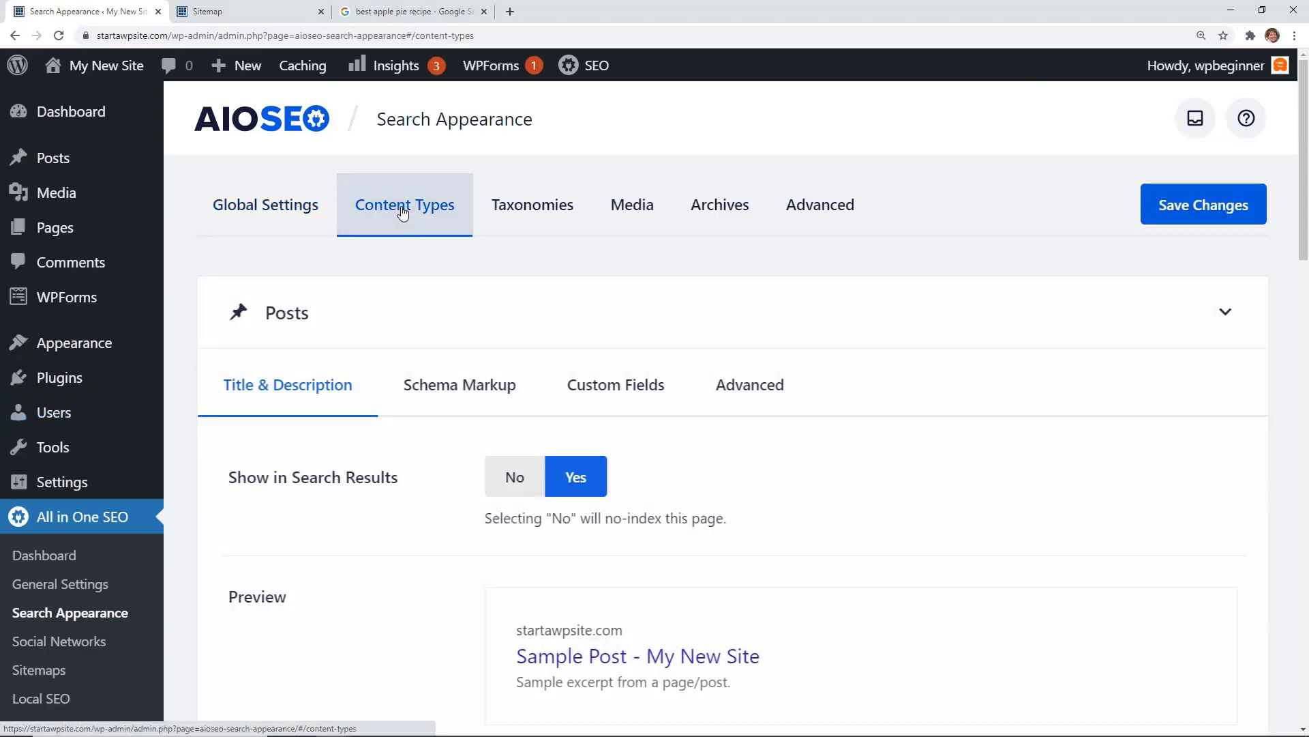
pyautogui.scroll(-3, 409, 266)
pyautogui.click(460, 193)
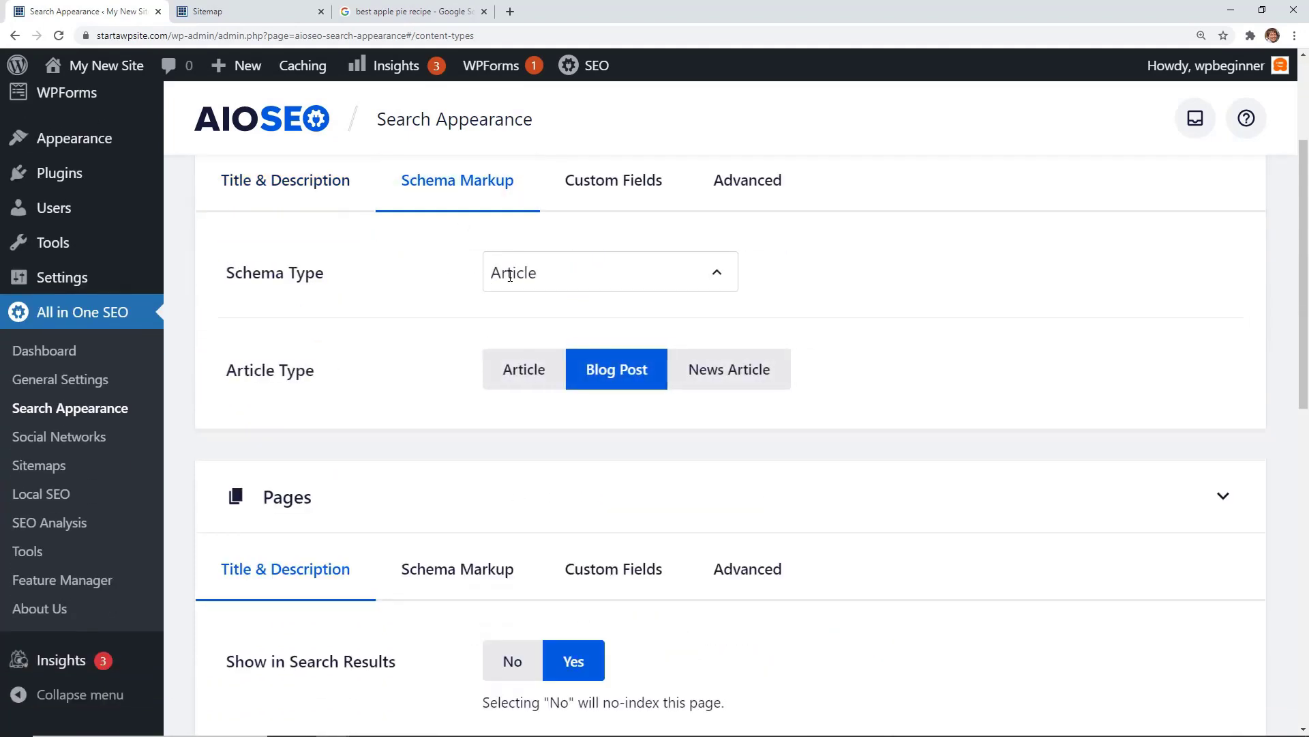
pyautogui.click(524, 272)
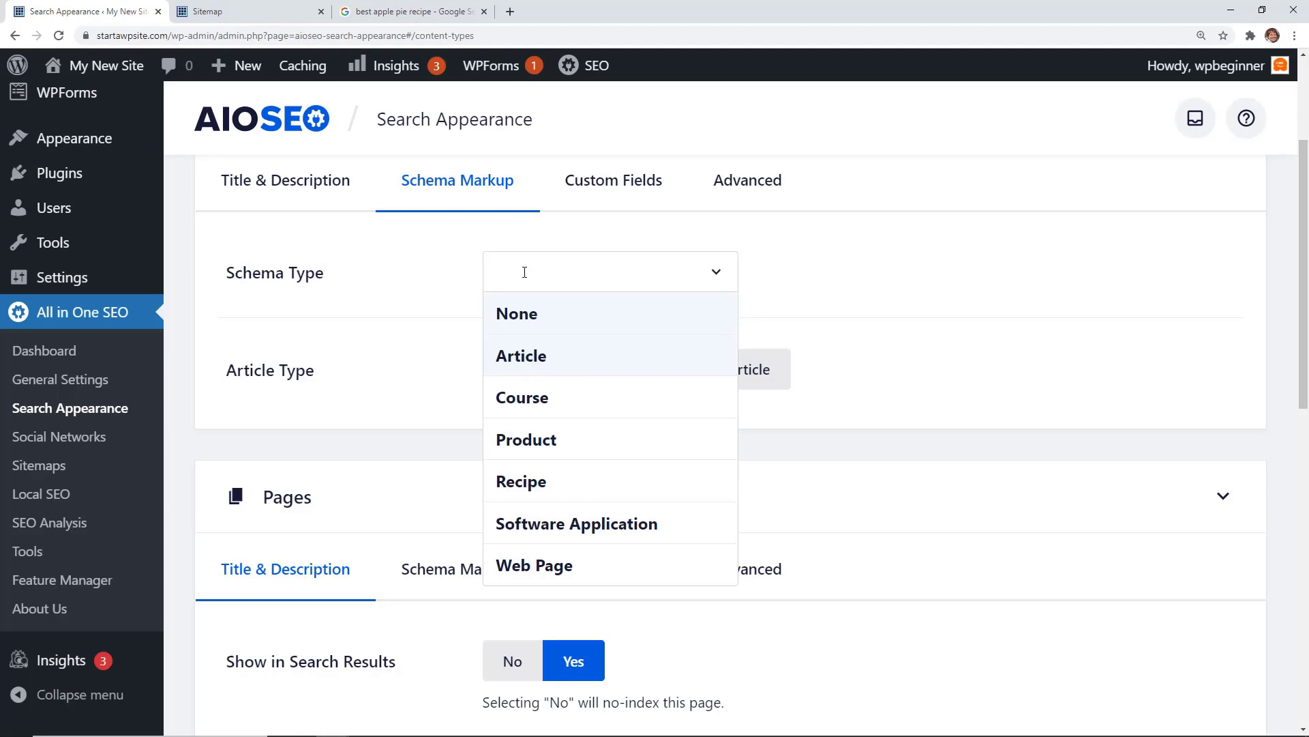
pyautogui.click(541, 357)
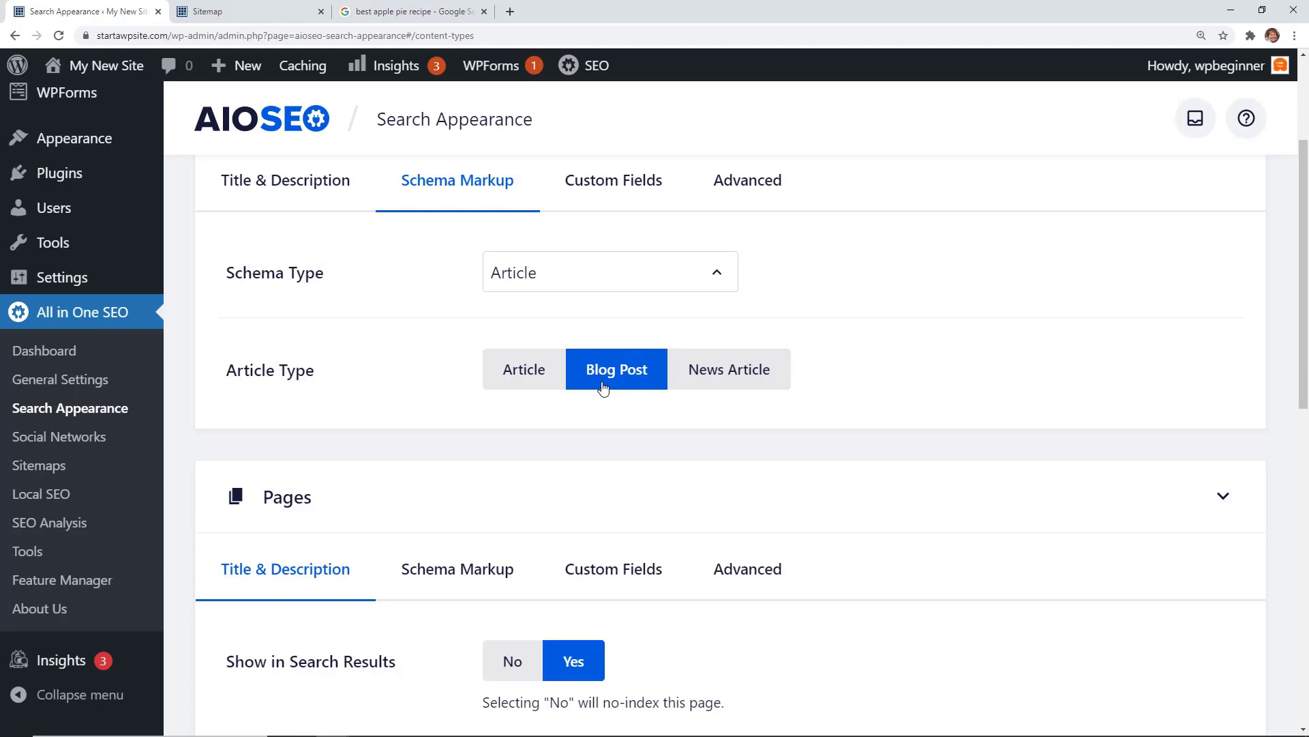
pyautogui.scroll(2, 140, 212)
pyautogui.scroll(2, 136, 212)
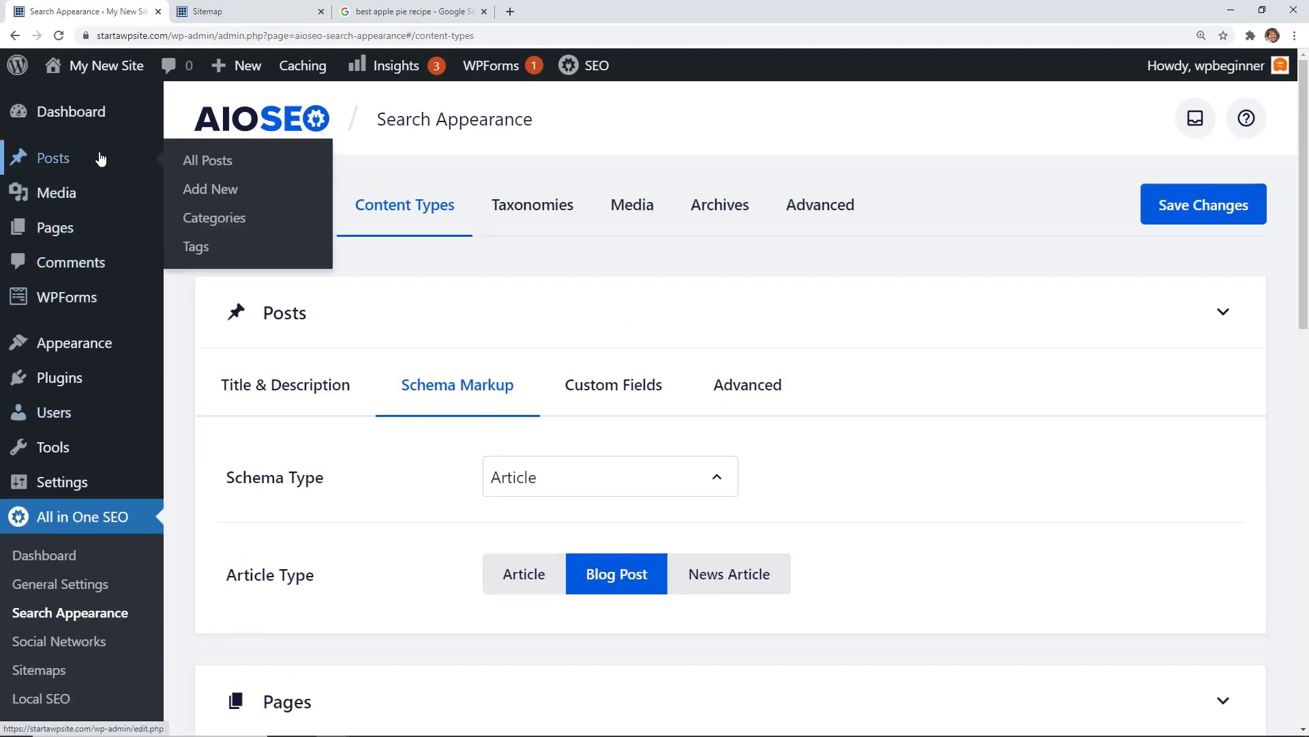
# Step: Open the AIOSEO setup post and change its schema type to Recipe
pyautogui.click(208, 160)
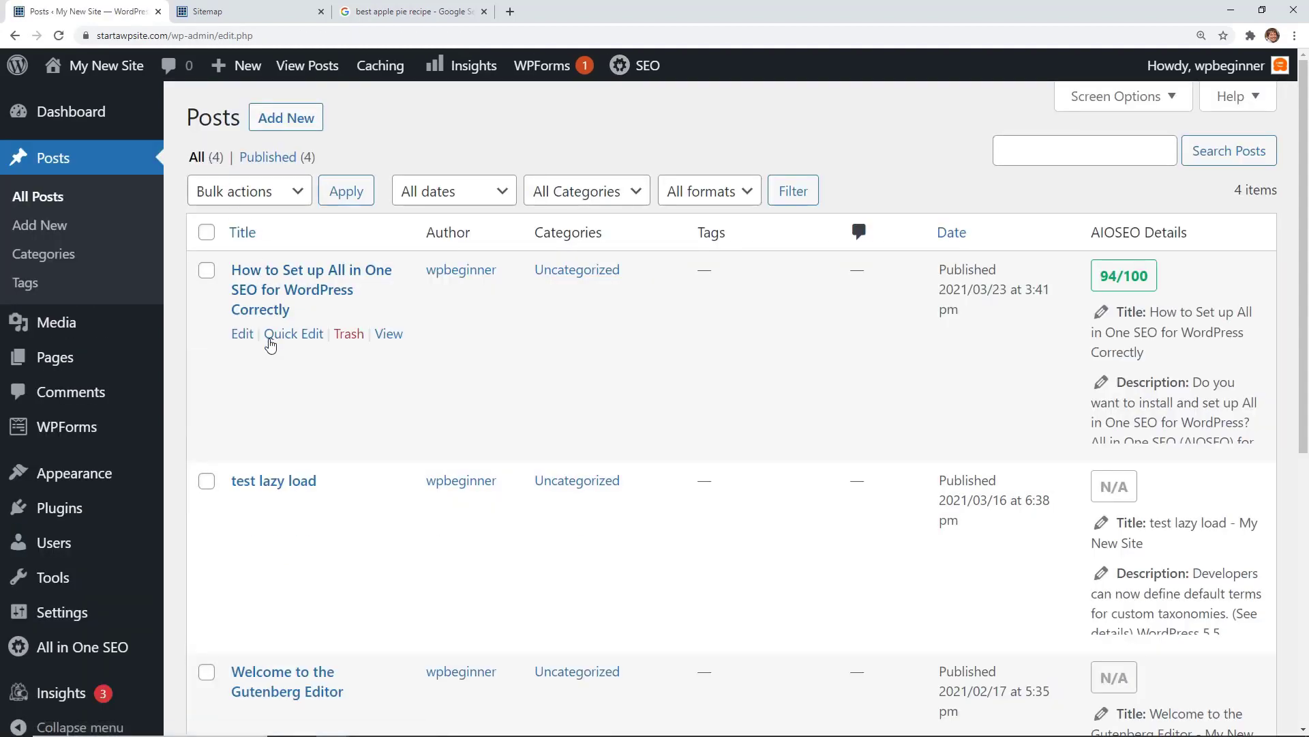
pyautogui.click(242, 336)
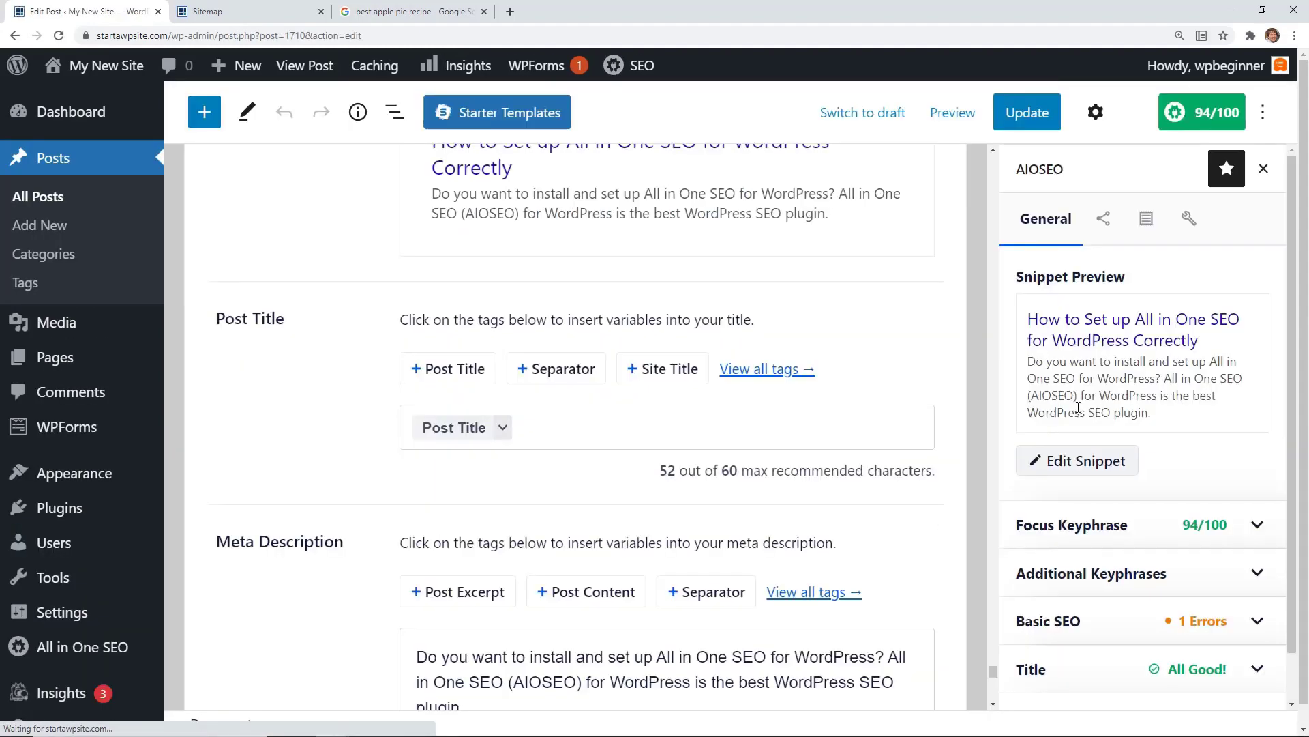
pyautogui.click(1188, 218)
pyautogui.click(1119, 234)
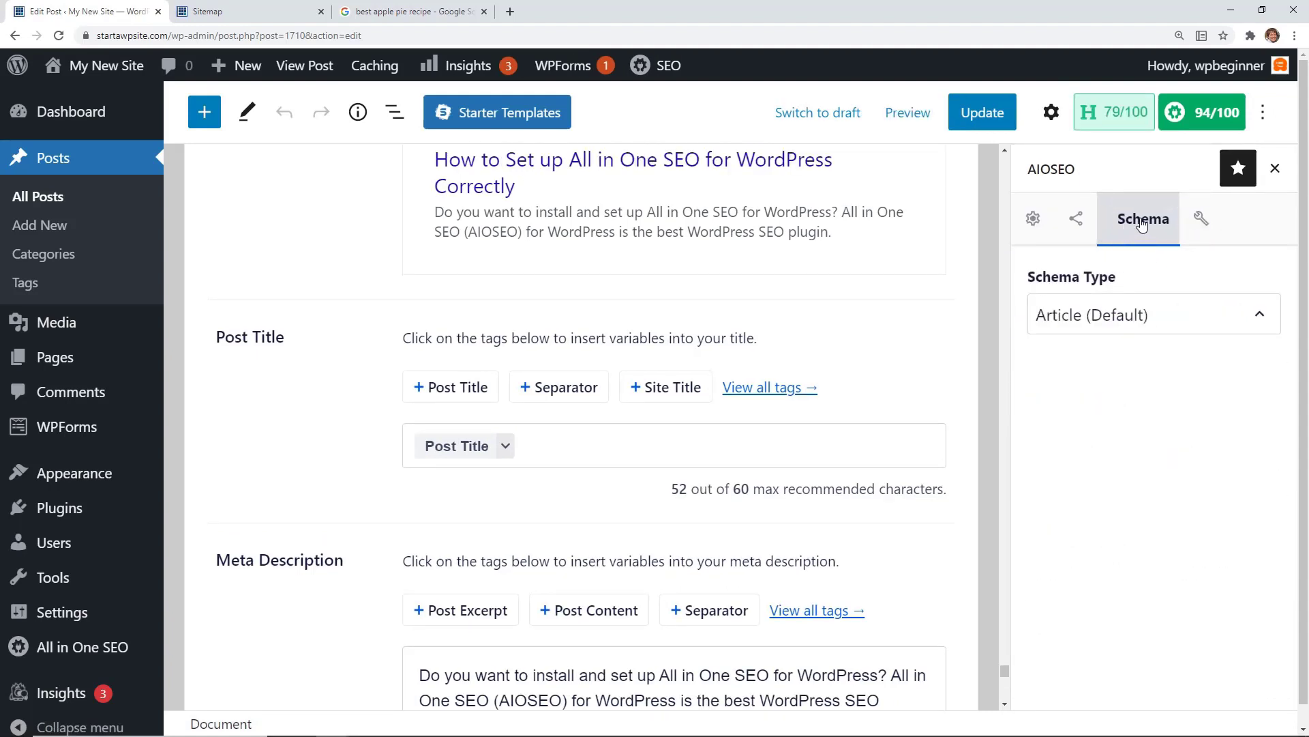
pyautogui.click(1129, 313)
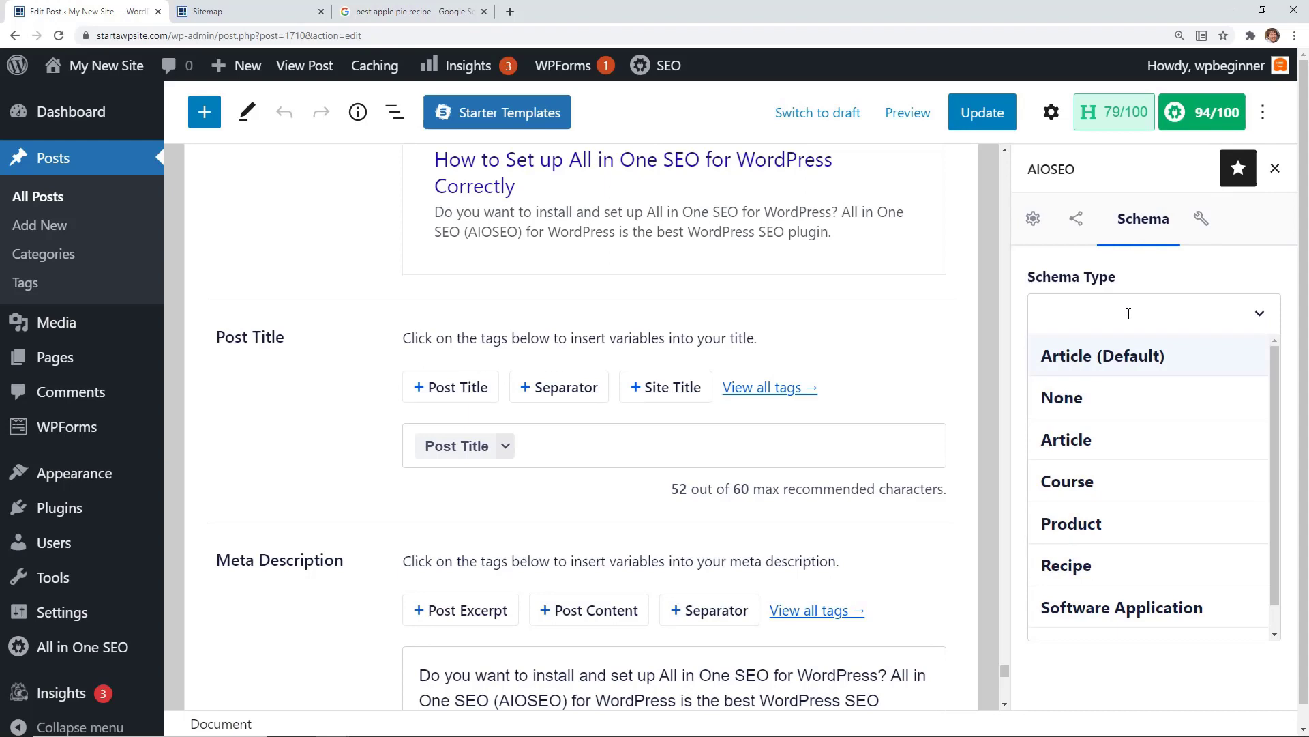
pyautogui.click(1086, 566)
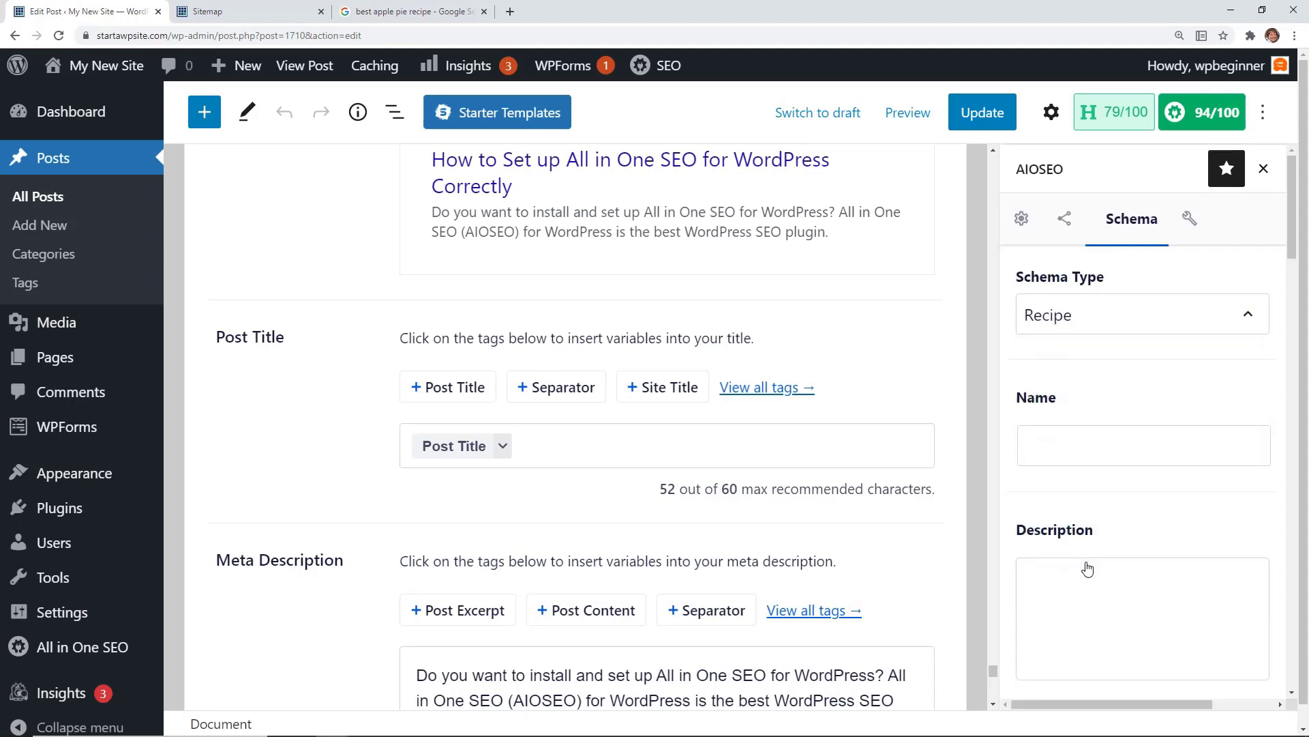
# Step: Scroll through the empty recipe fields like calories, ingredients and instructions, then compare with the apple pie results
pyautogui.scroll(-8, 1088, 568)
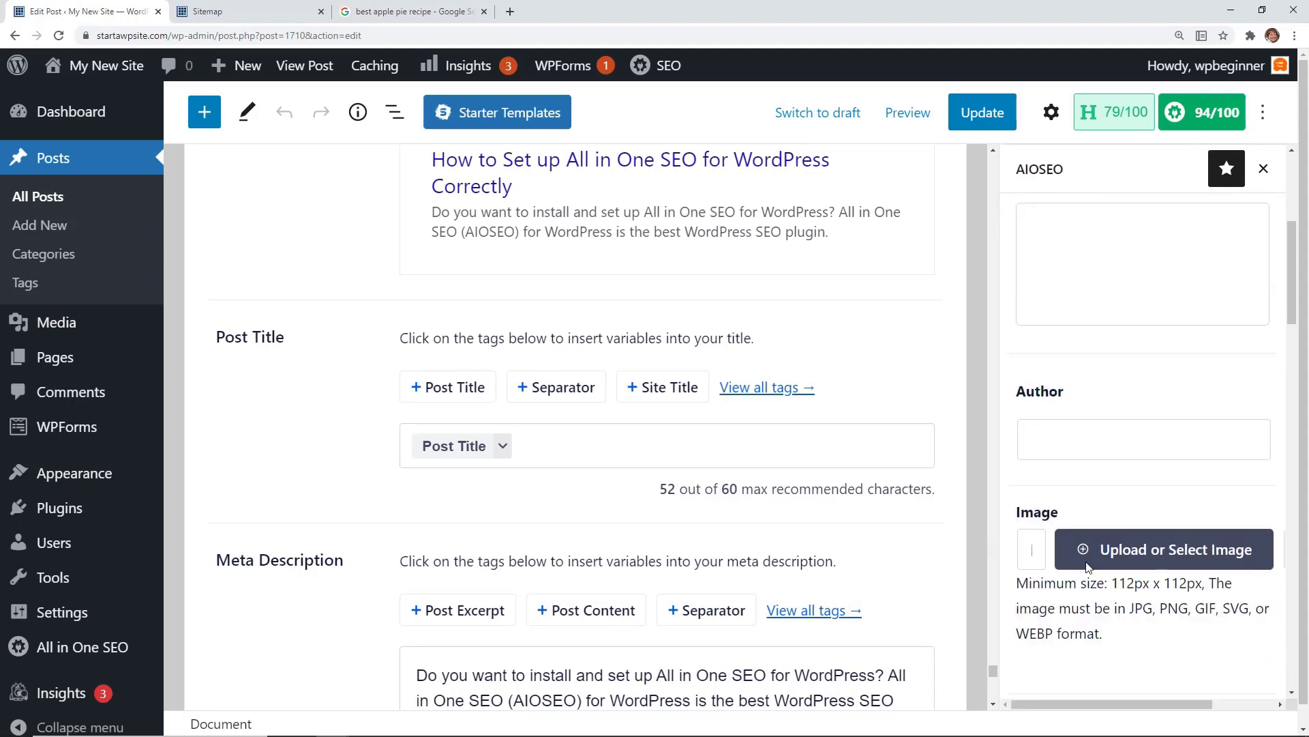
pyautogui.scroll(-5, 1089, 567)
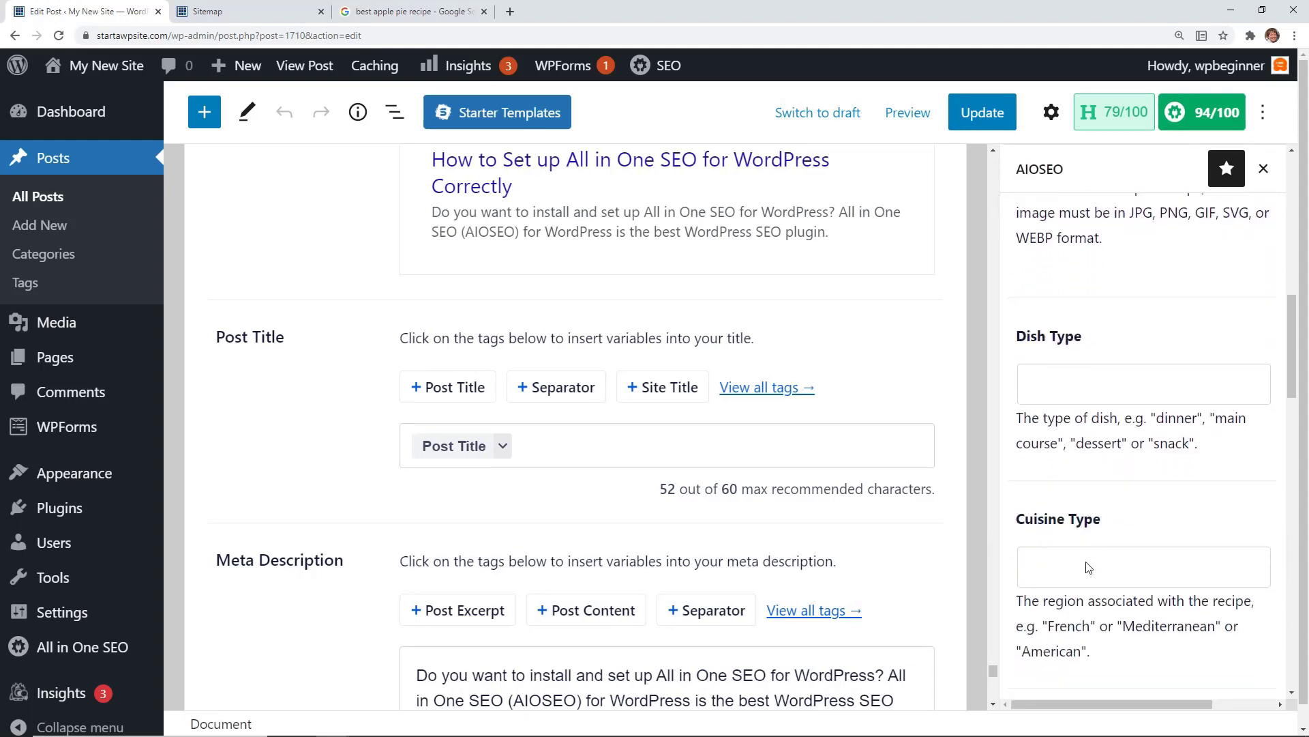
pyautogui.scroll(-8, 1087, 562)
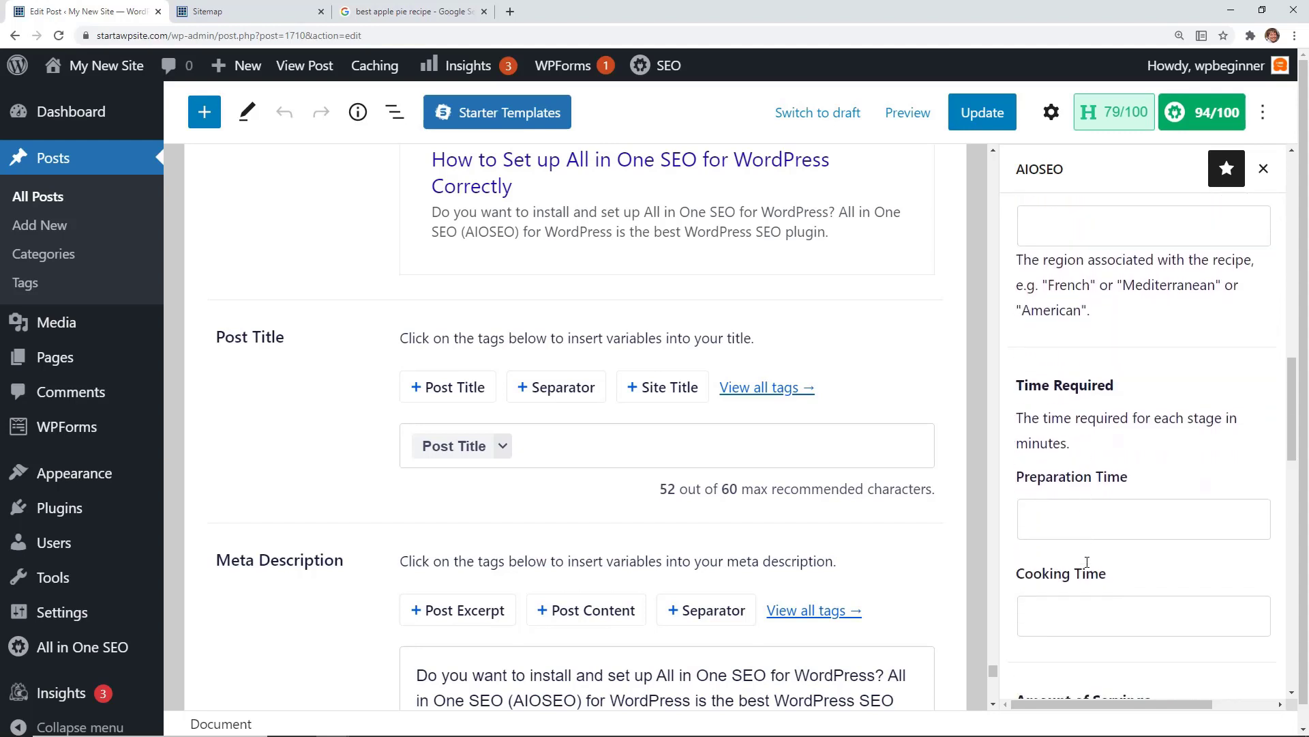
pyautogui.scroll(-3, 1090, 568)
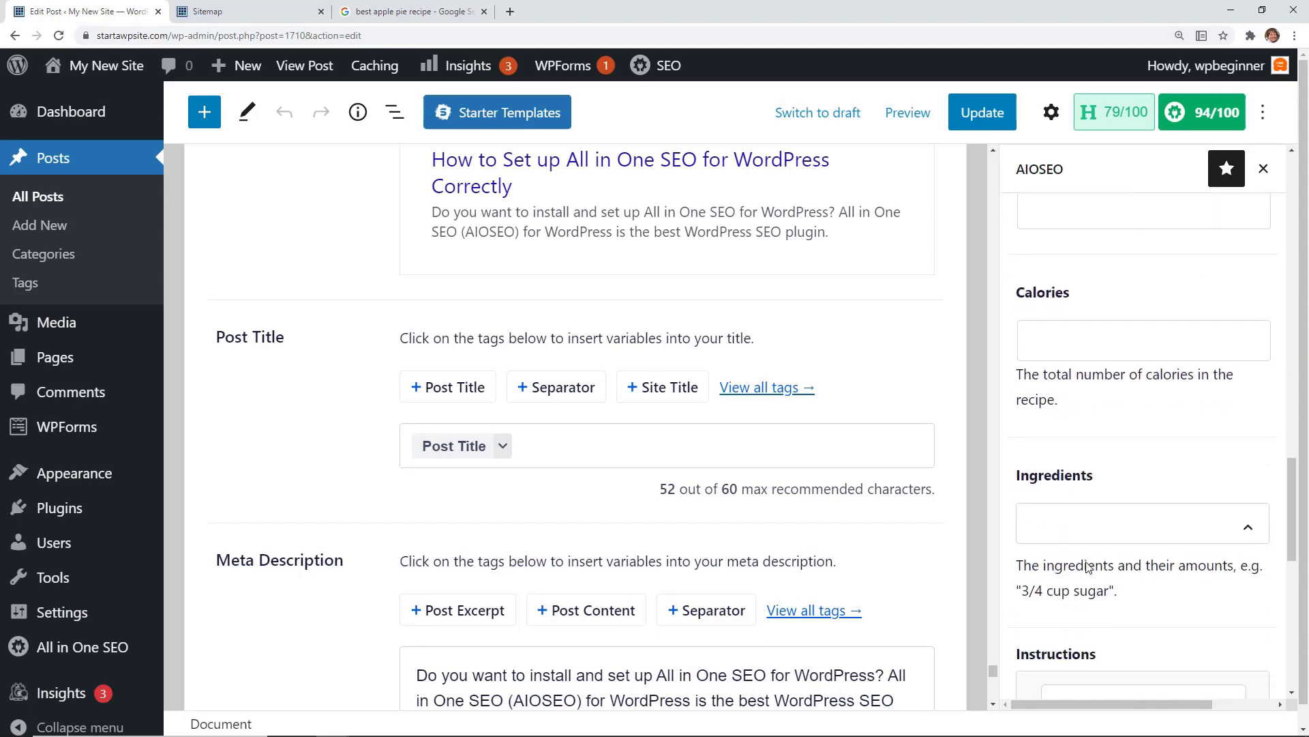
pyautogui.scroll(-2, 1089, 567)
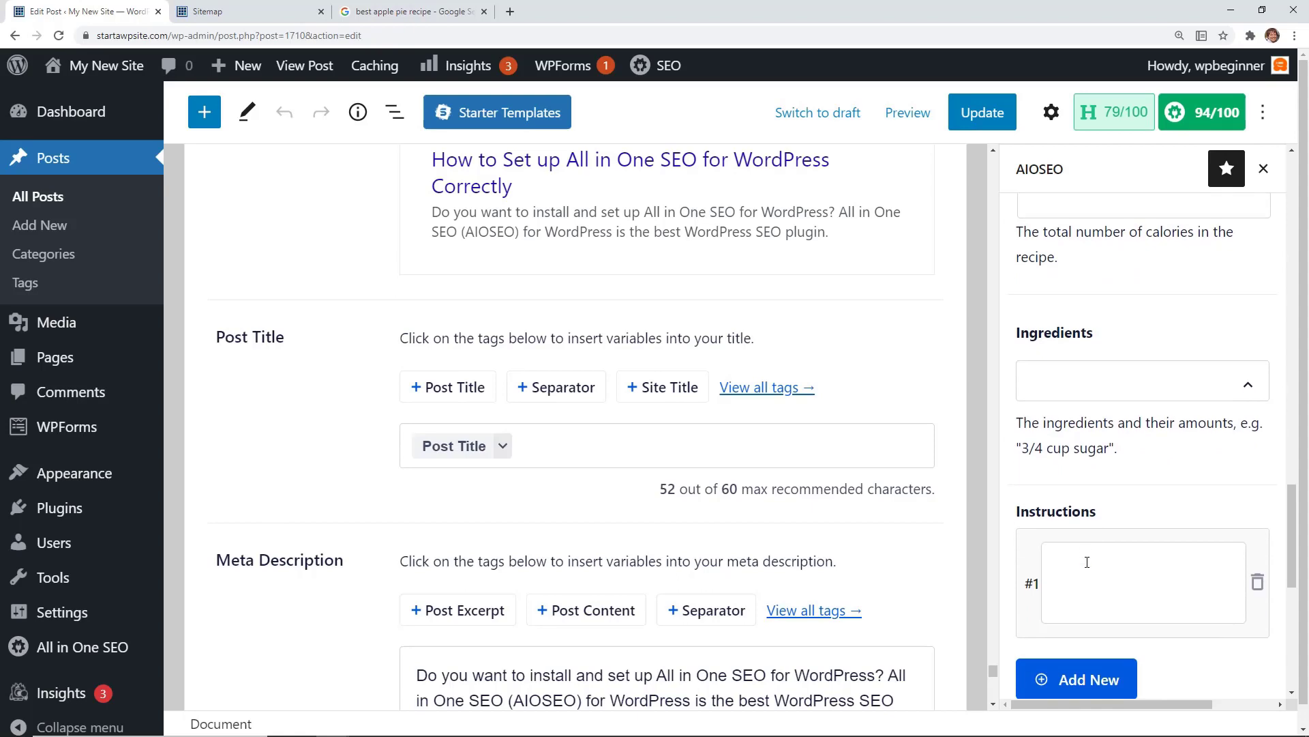
pyautogui.click(418, 14)
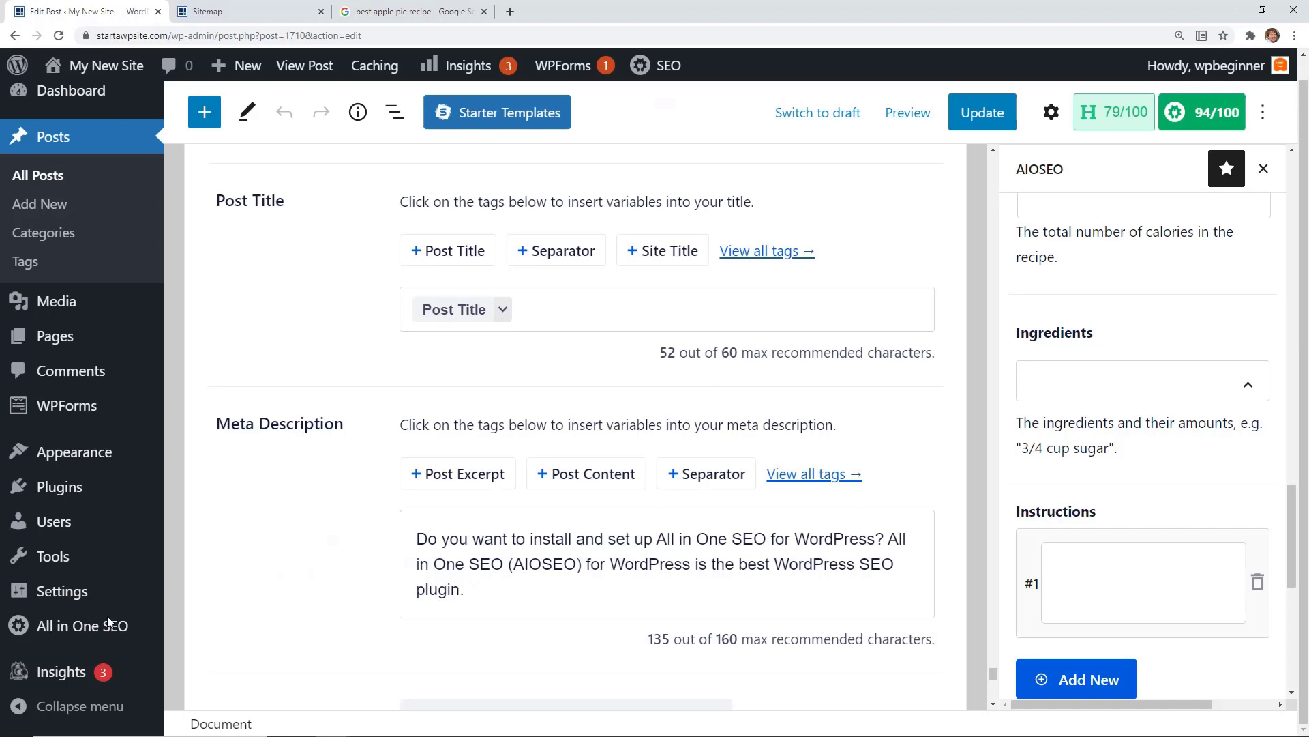
pyautogui.moveTo(109, 622)
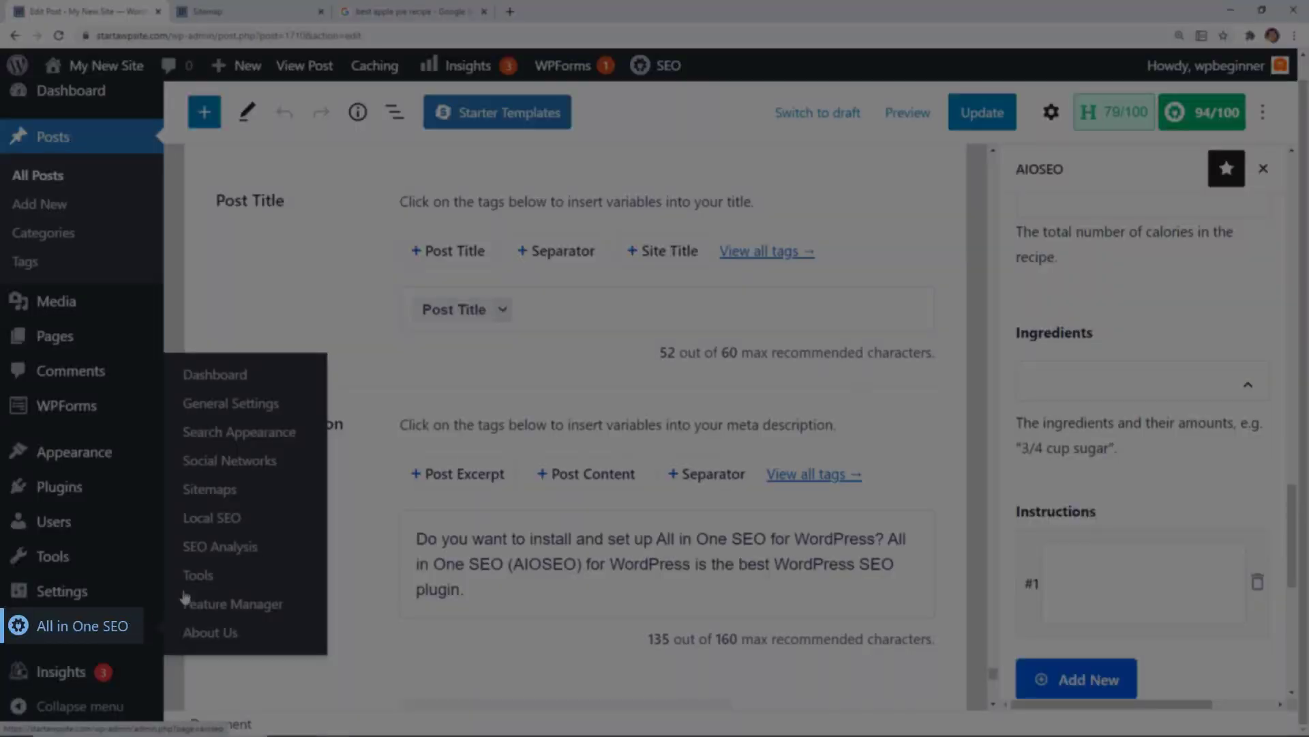
# Step: Open General Settings > Webmaster Tools and choose Google Search Console to reveal the verification code field
pyautogui.click(231, 408)
pyautogui.click(424, 203)
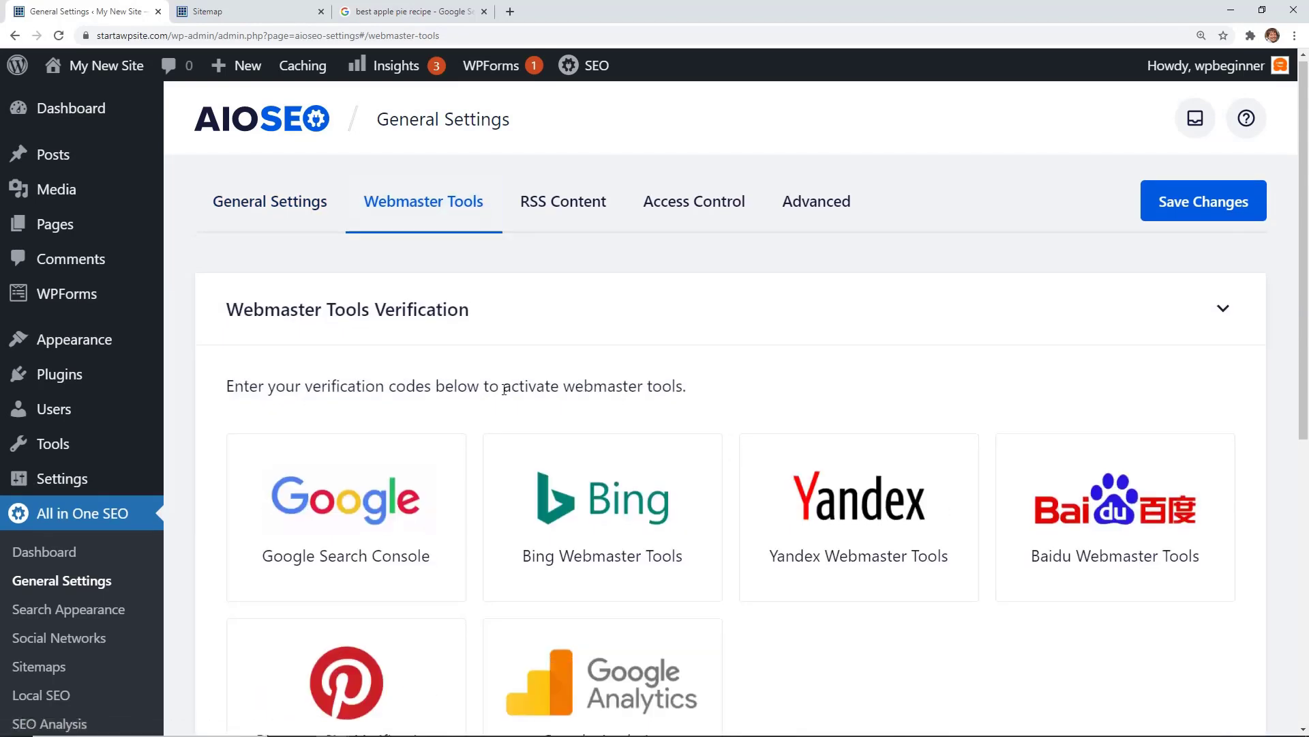
pyautogui.scroll(-1, 437, 423)
pyautogui.click(367, 459)
pyautogui.scroll(-2, 367, 459)
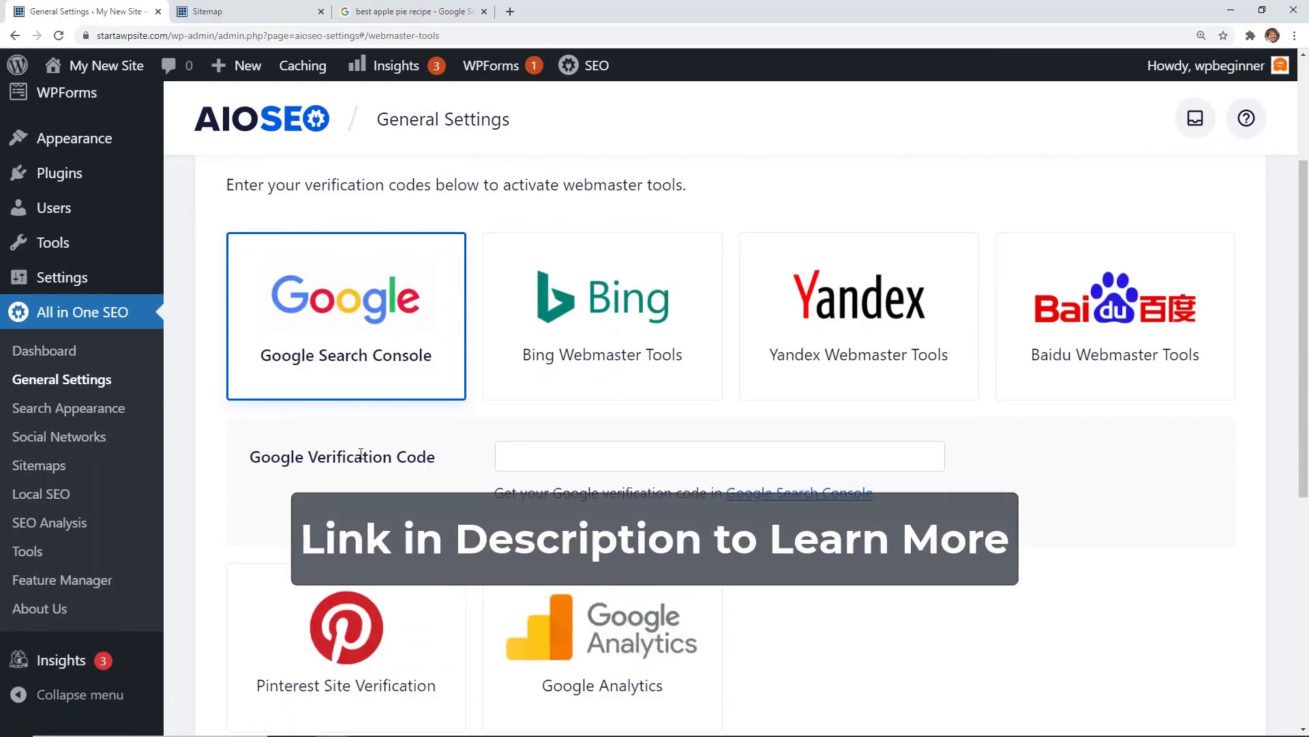
pyautogui.click(513, 455)
pyautogui.scroll(1, 513, 455)
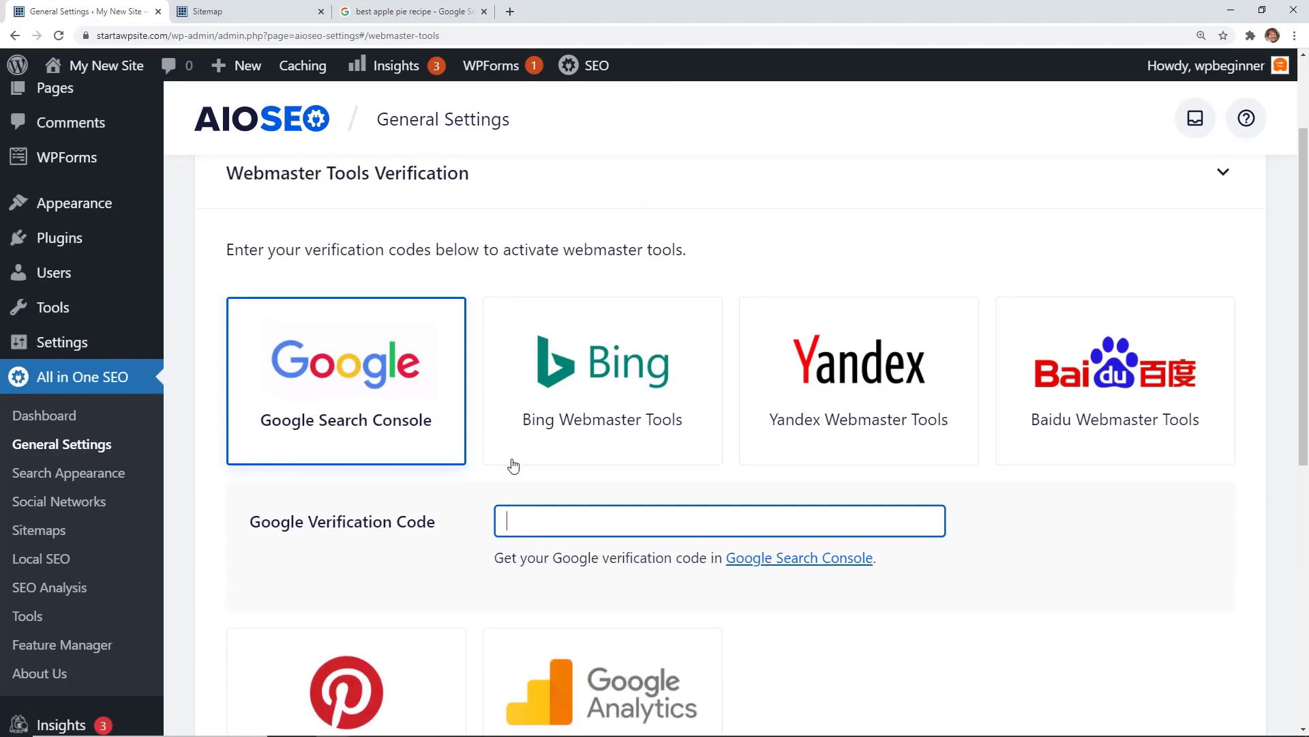
# Step: Return to the Google apple pie results and select the address bar to start a new search
pyautogui.click(229, 577)
pyautogui.scroll(-4, 229, 577)
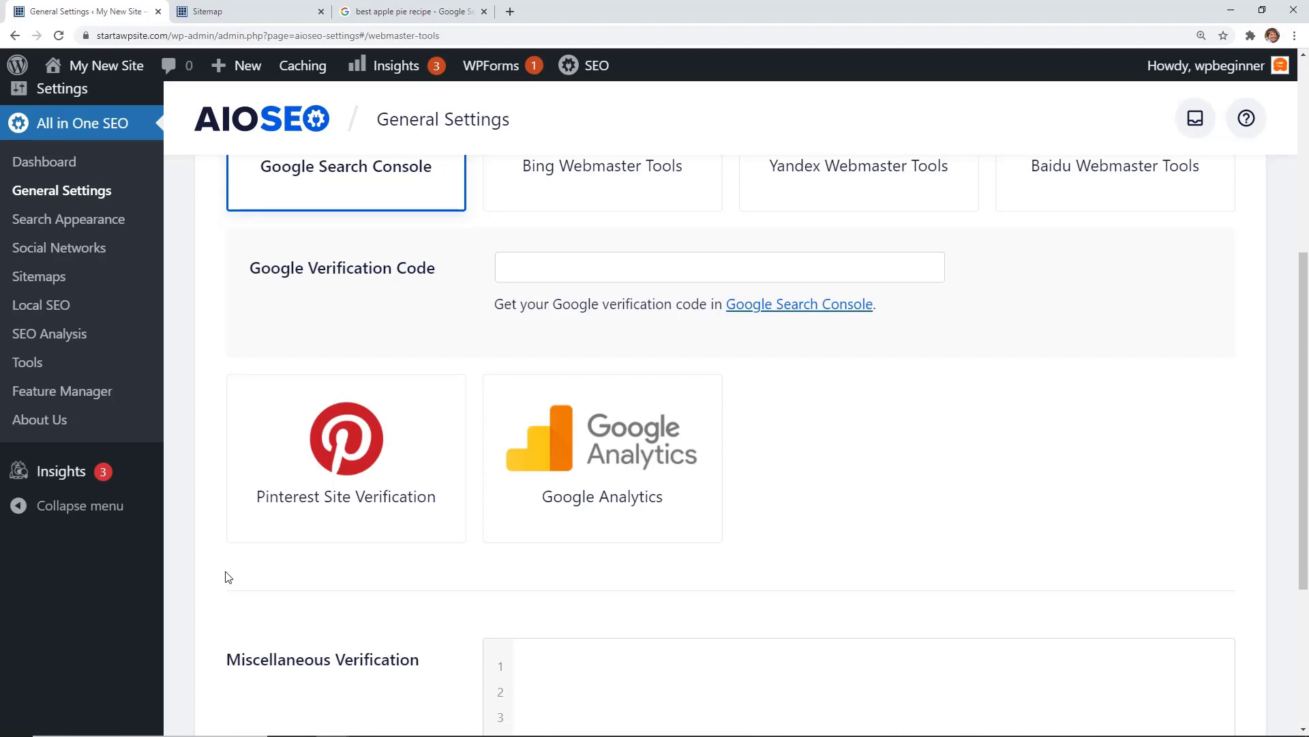
pyautogui.click(418, 15)
pyautogui.click(416, 34)
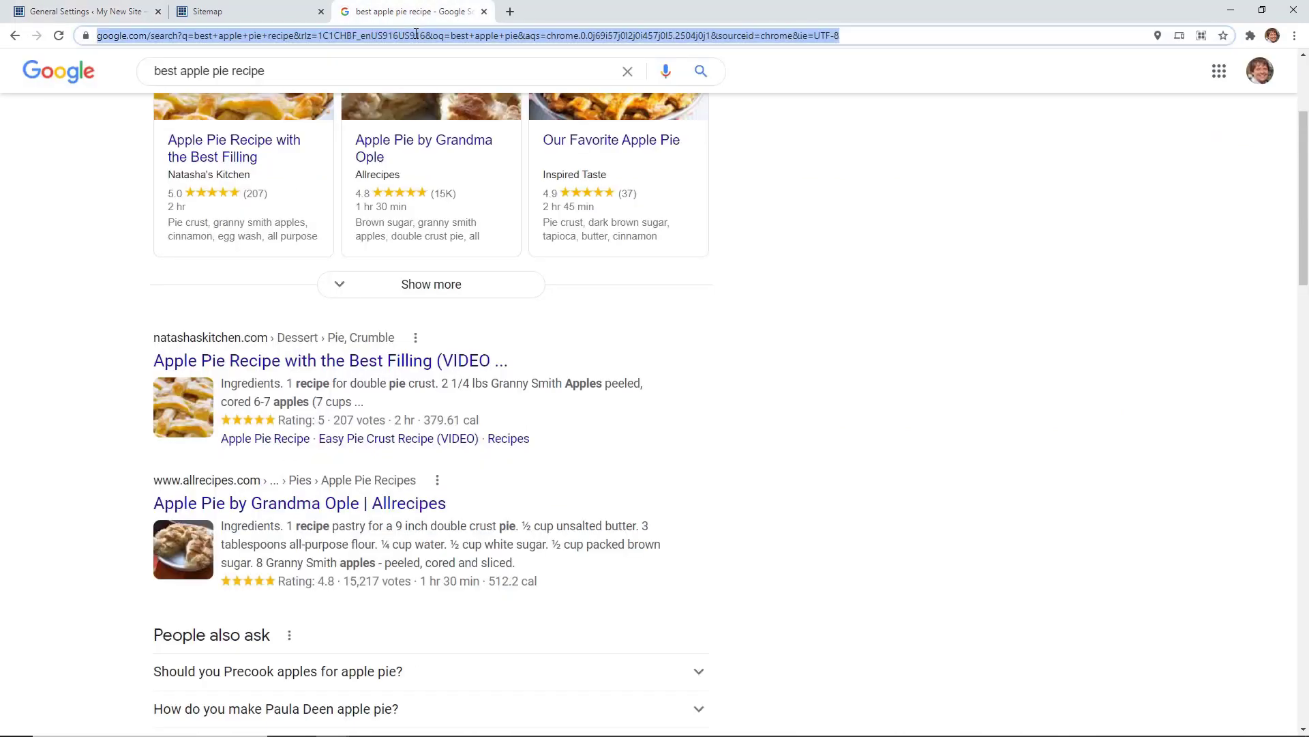
# Step: Search Google for 'google my business', view the local hardware store results, then return to WordPress
pyautogui.write('google my')
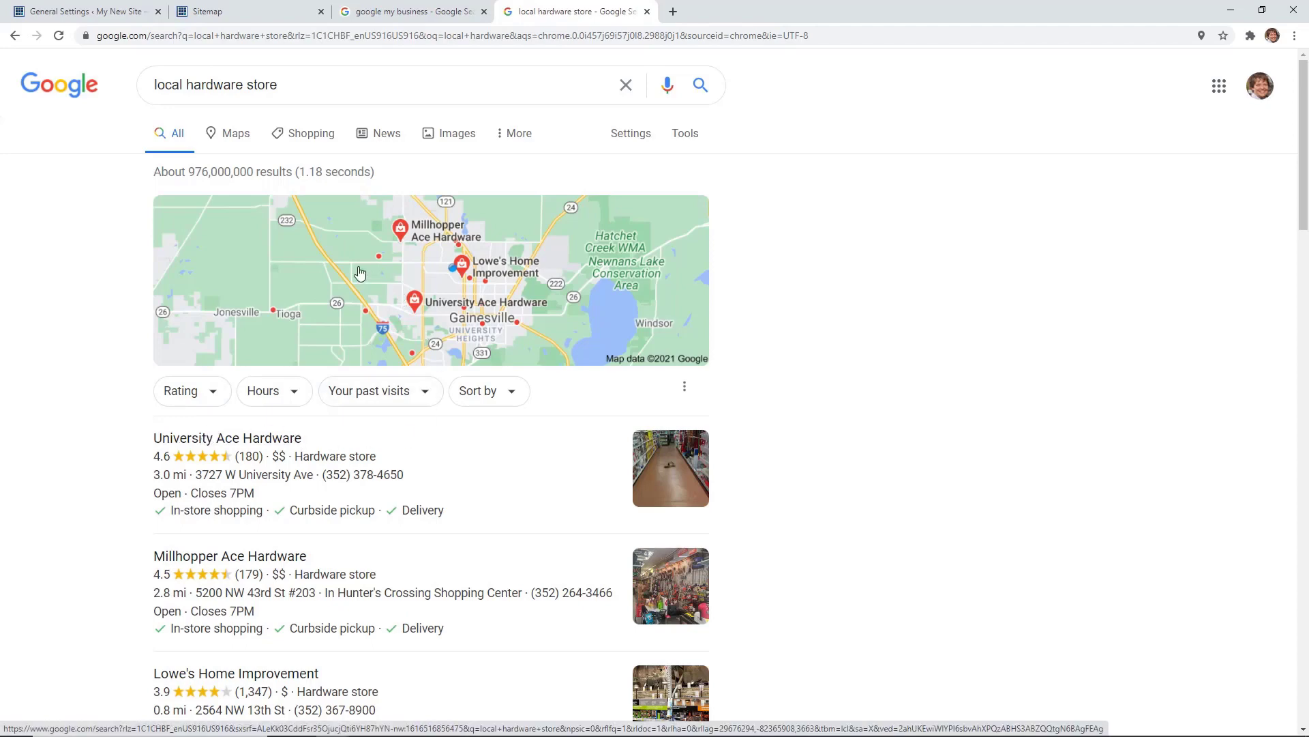
pyautogui.click(377, 12)
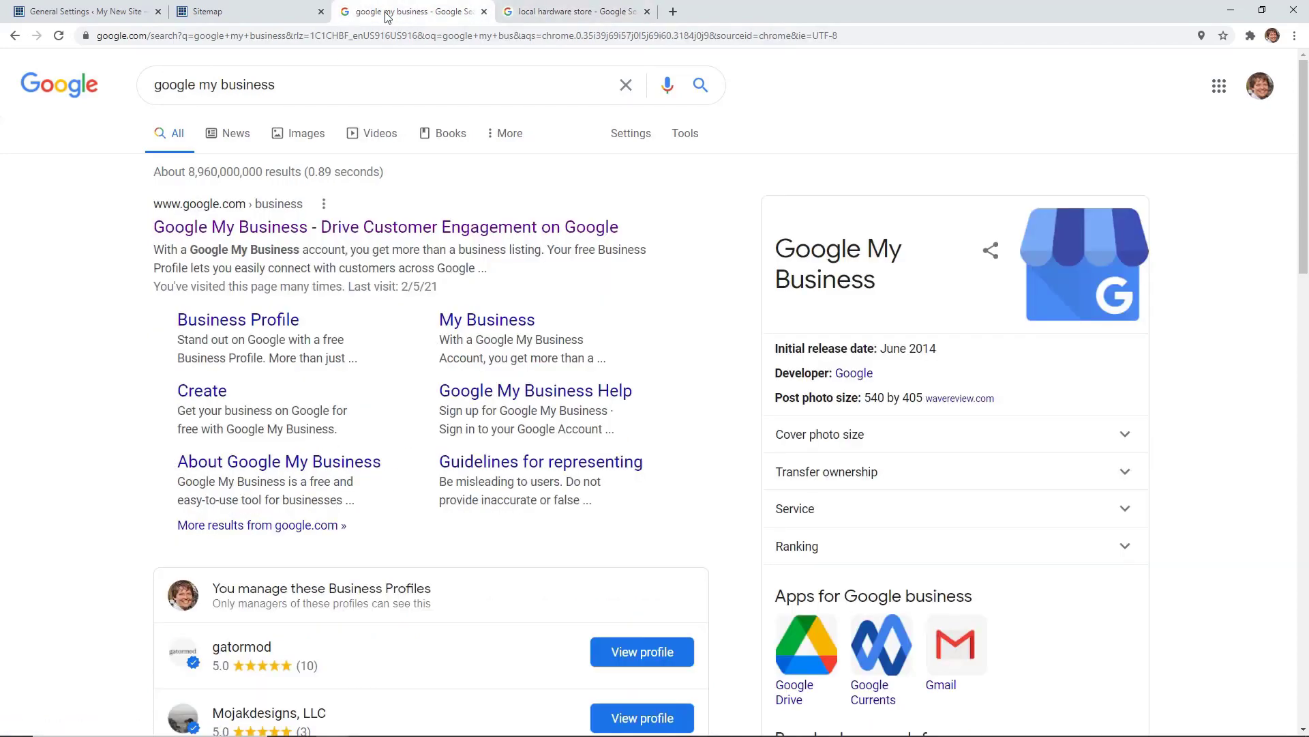
pyautogui.click(126, 22)
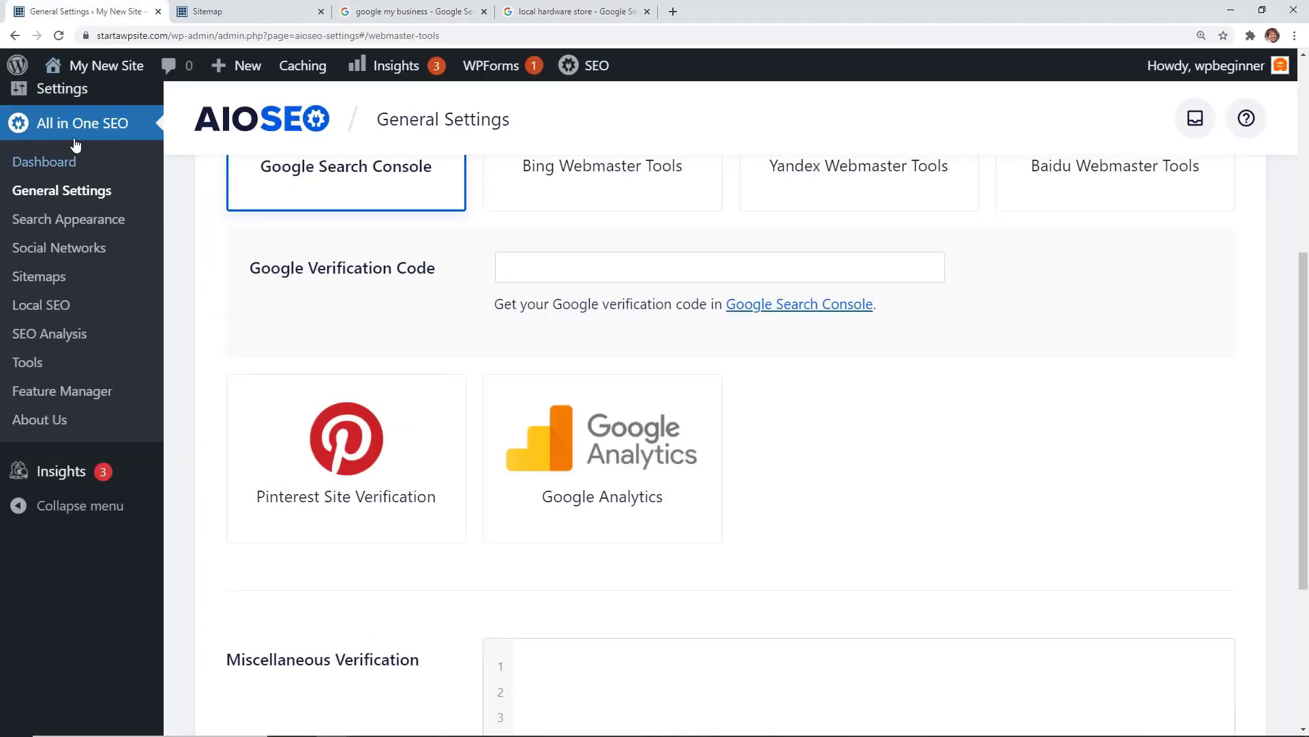
# Step: Activate the Local SEO module and save the business location settings
pyautogui.click(42, 307)
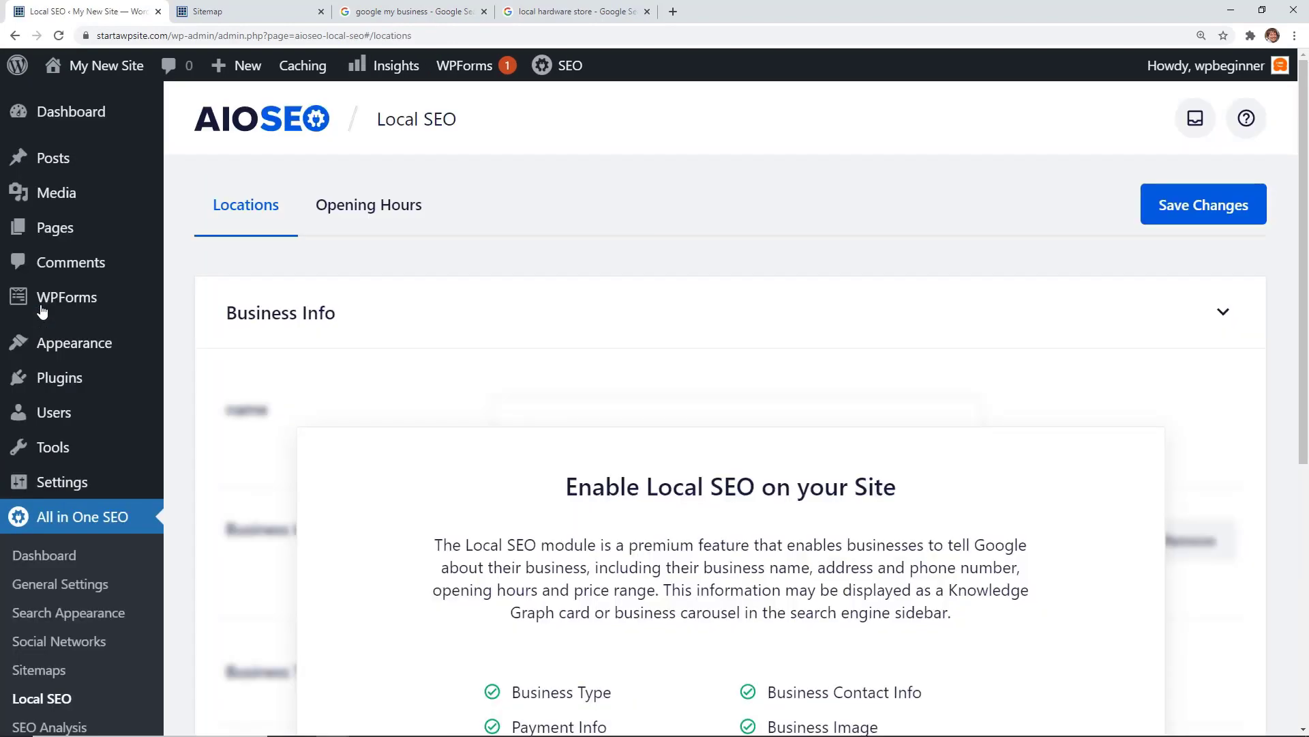
pyautogui.scroll(-5, 716, 580)
pyautogui.click(725, 583)
pyautogui.scroll(-5, 456, 488)
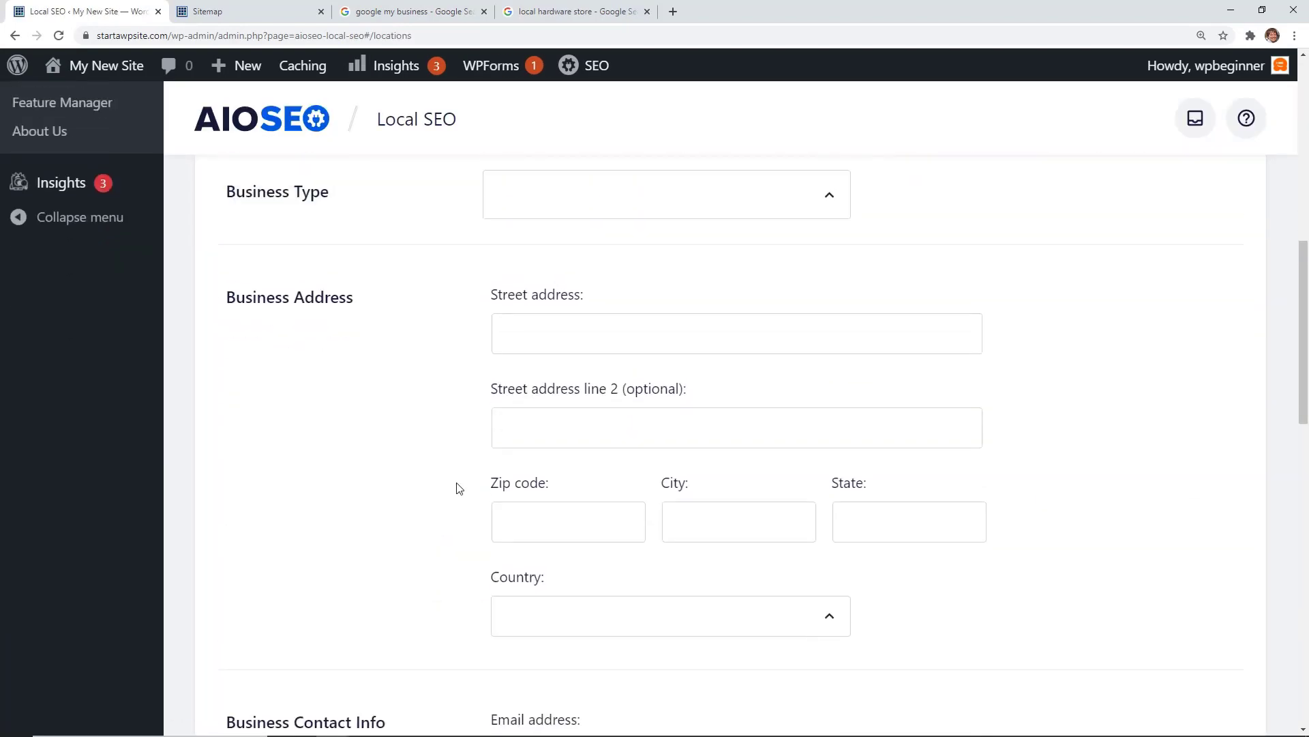
pyautogui.scroll(-14, 456, 488)
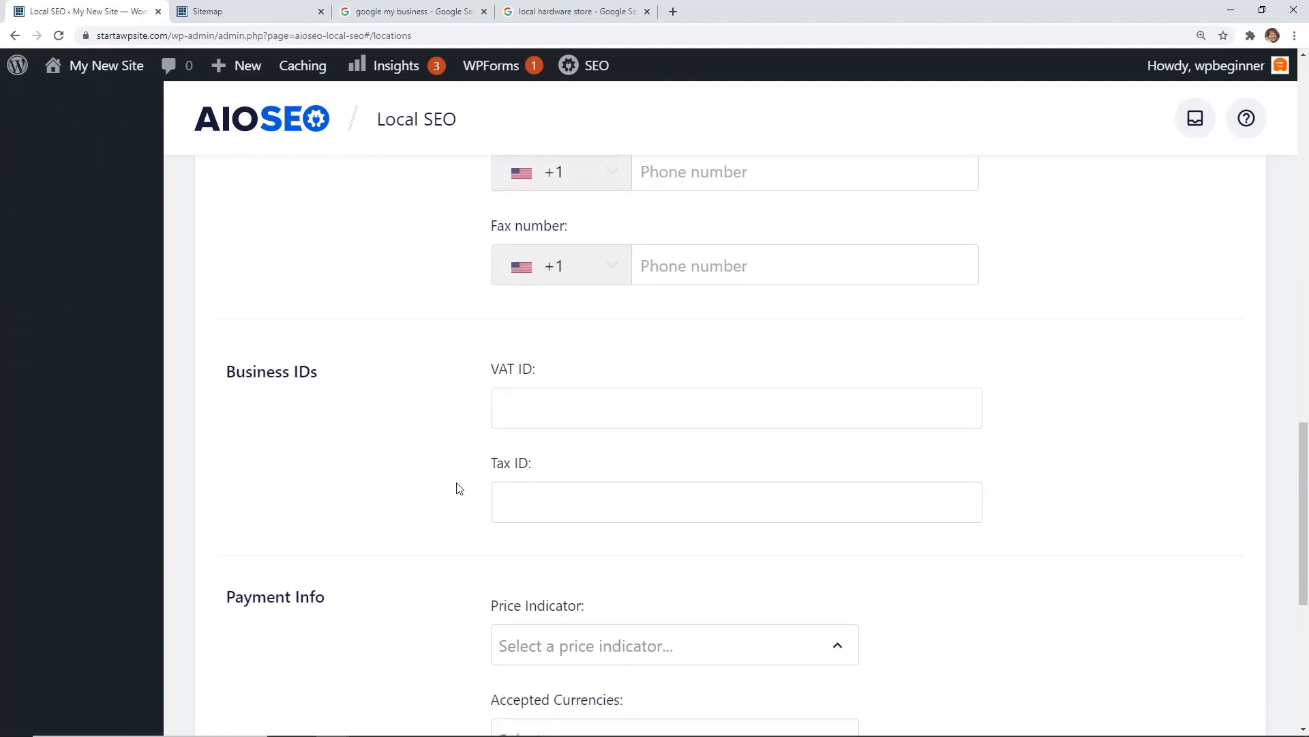
pyautogui.scroll(-3, 452, 424)
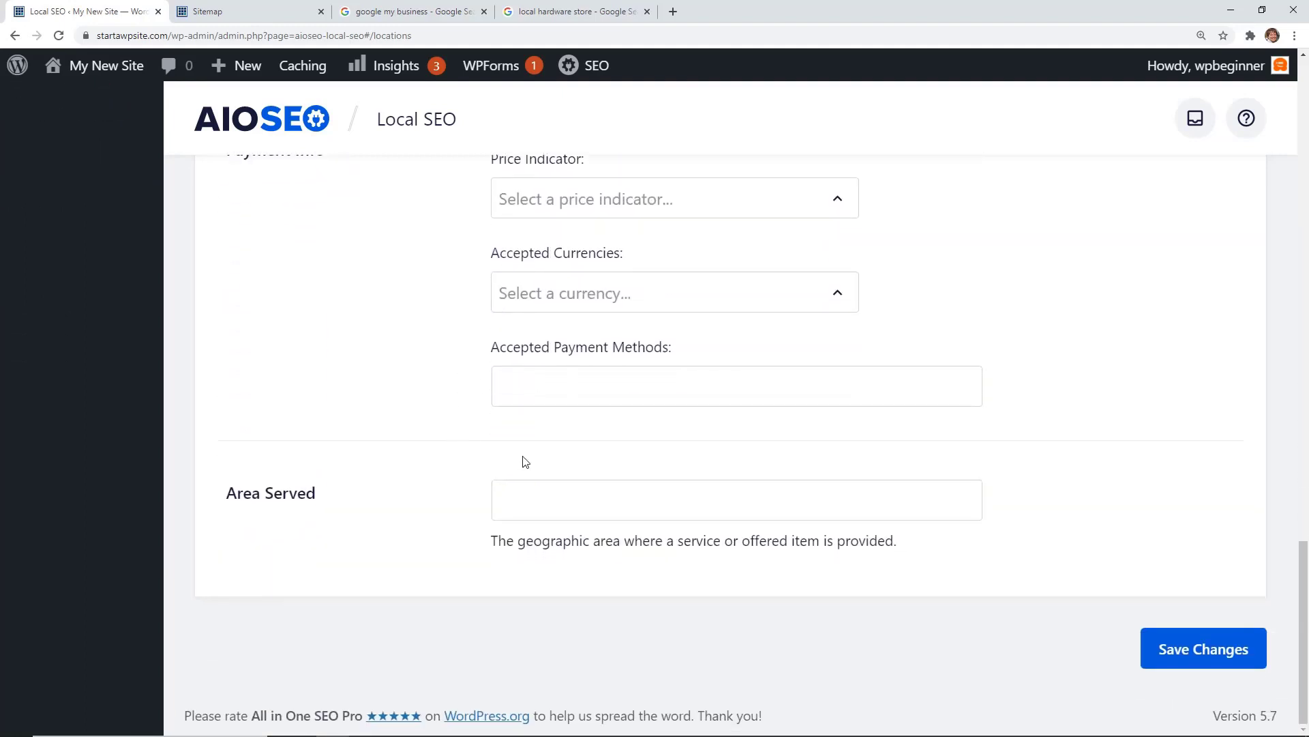
pyautogui.click(1207, 649)
# Step: Bring up the Local SEO Opening Hours settings
pyautogui.scroll(15, 795, 535)
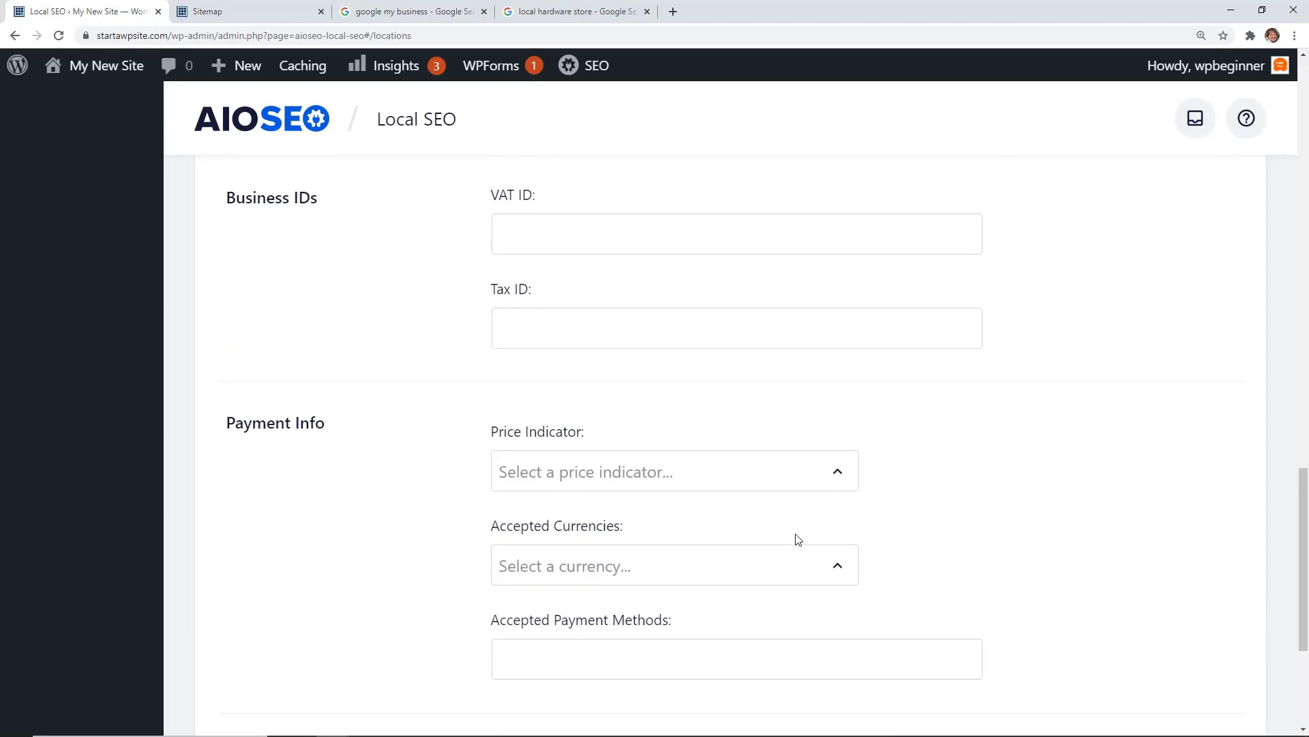
pyautogui.scroll(6, 798, 540)
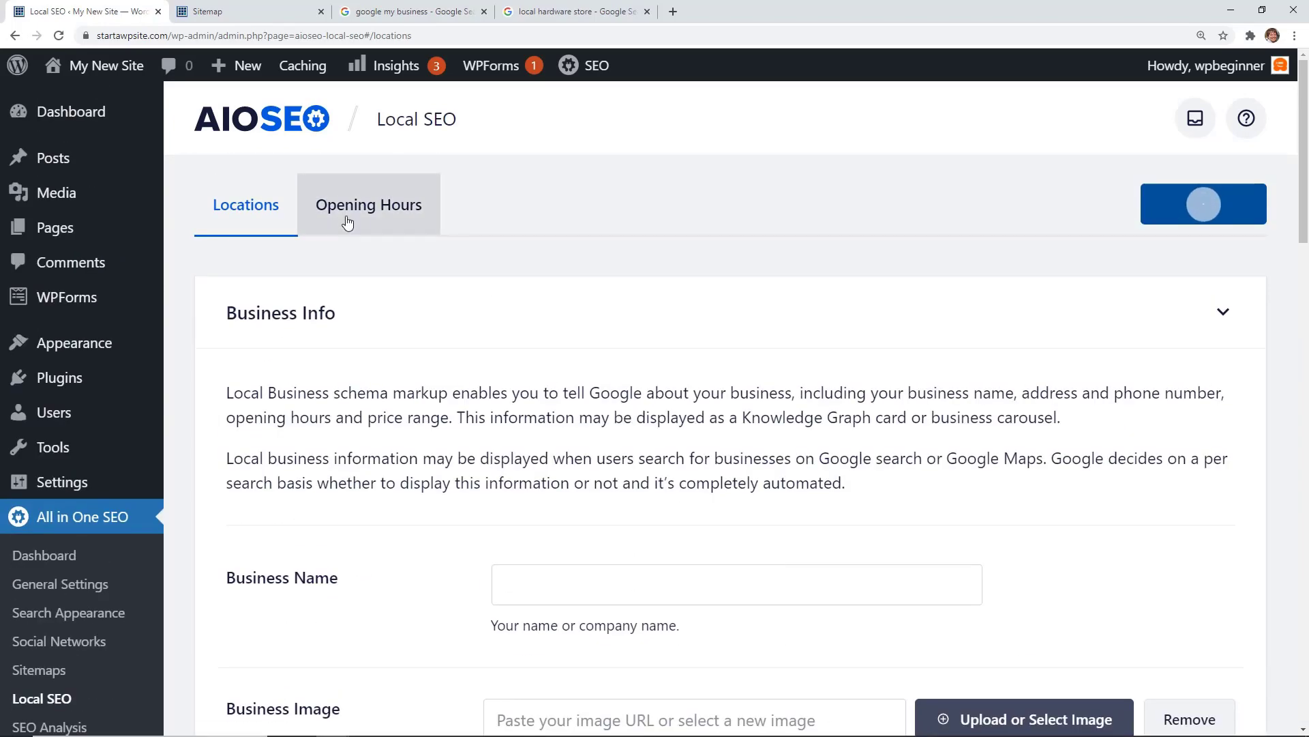
pyautogui.click(348, 221)
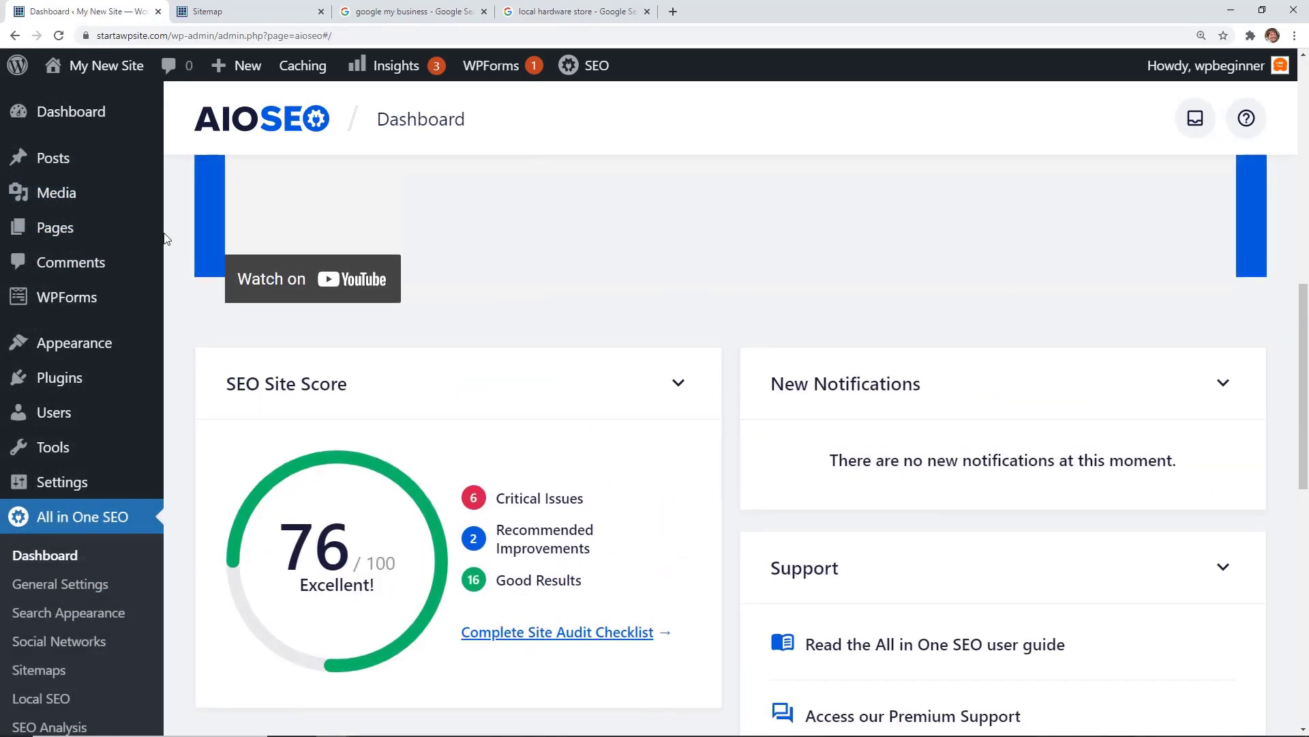
pyautogui.scroll(-3, 29, 214)
# Step: From the AIOSEO Dashboard's 76/100 SEO Site Score, open the Complete Site Audit Checklist
pyautogui.click(45, 365)
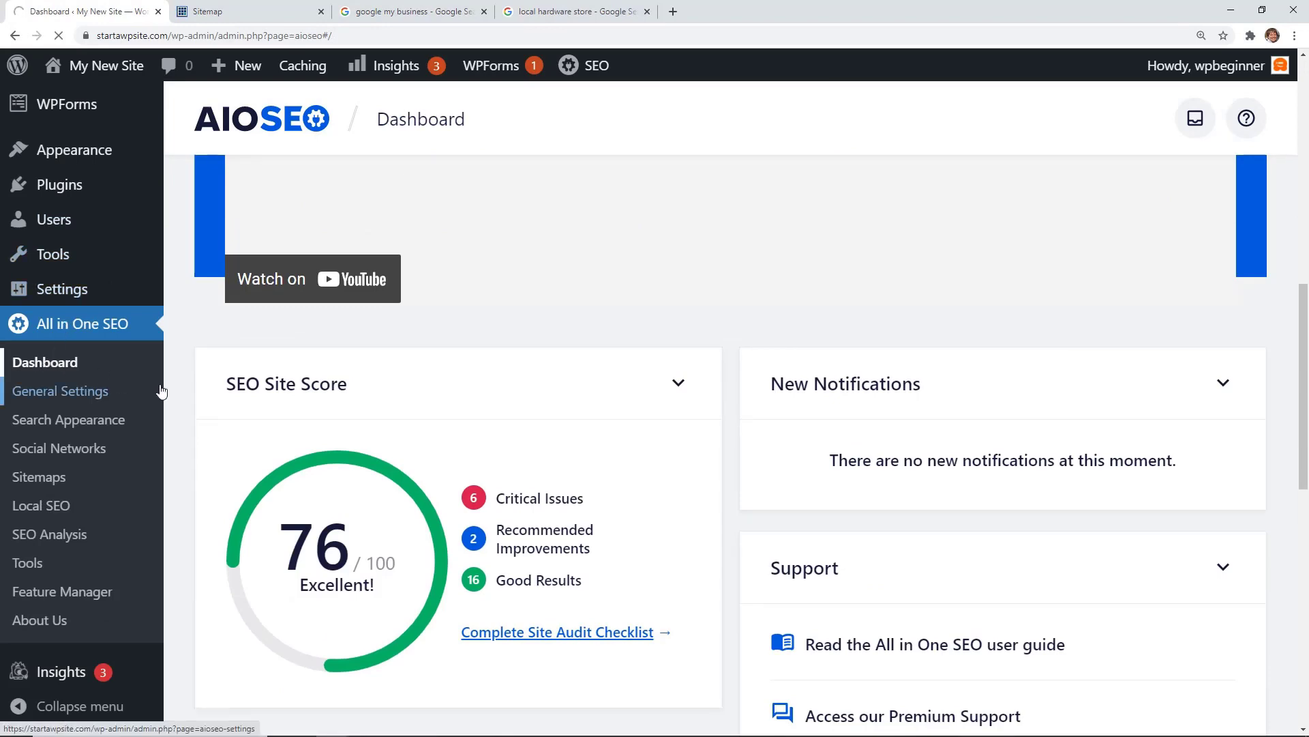
pyautogui.scroll(-12, 190, 362)
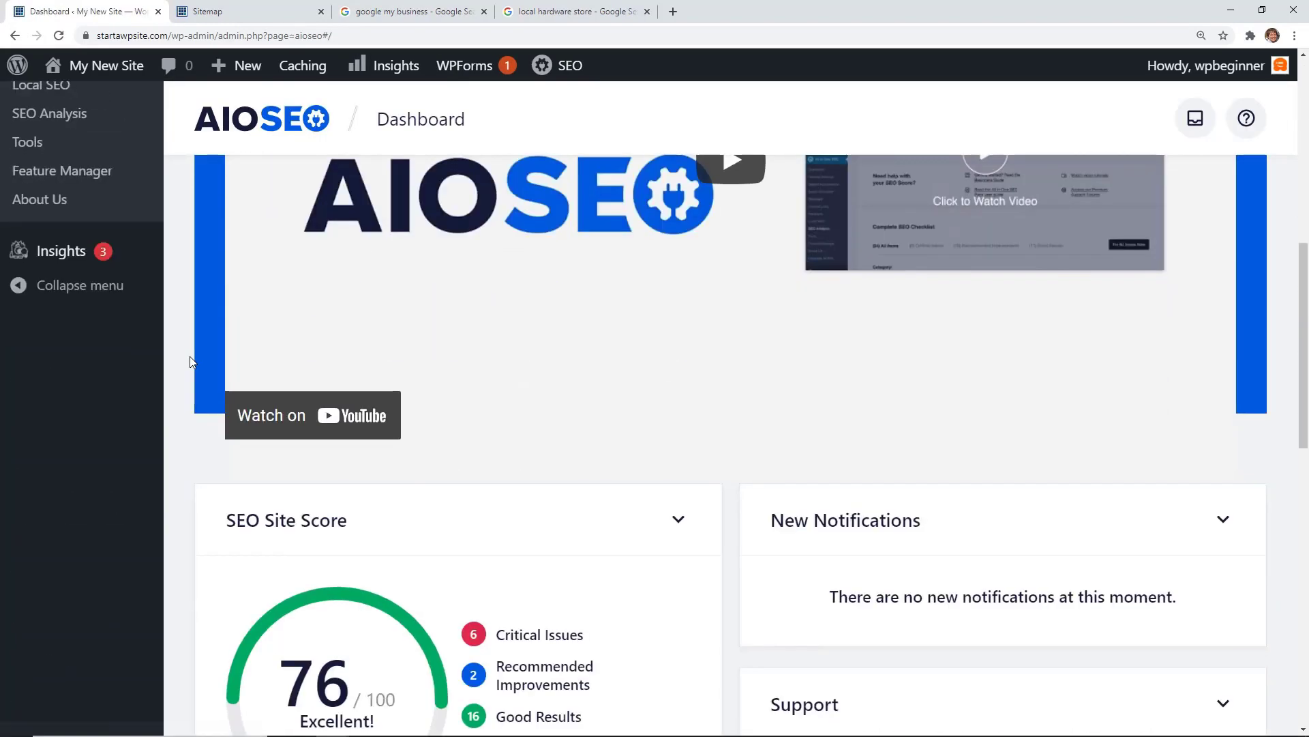
pyautogui.scroll(2, 190, 362)
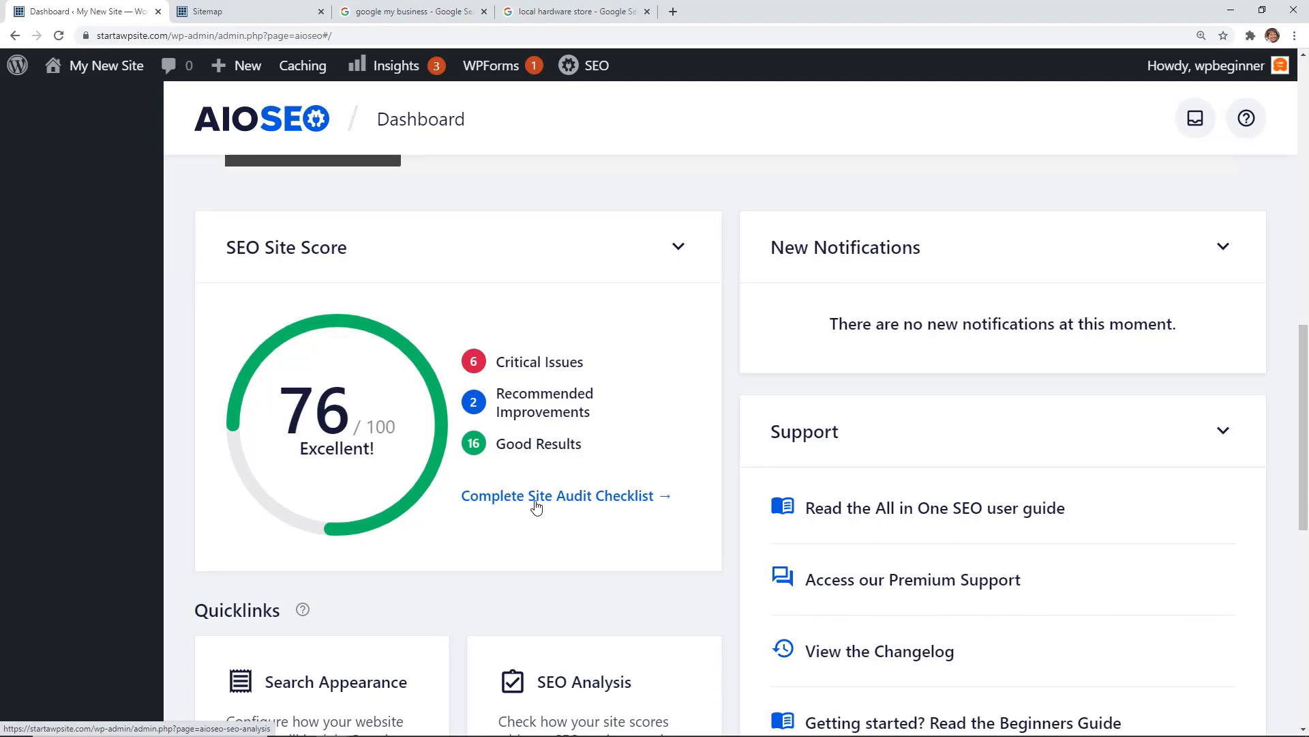
pyautogui.click(502, 497)
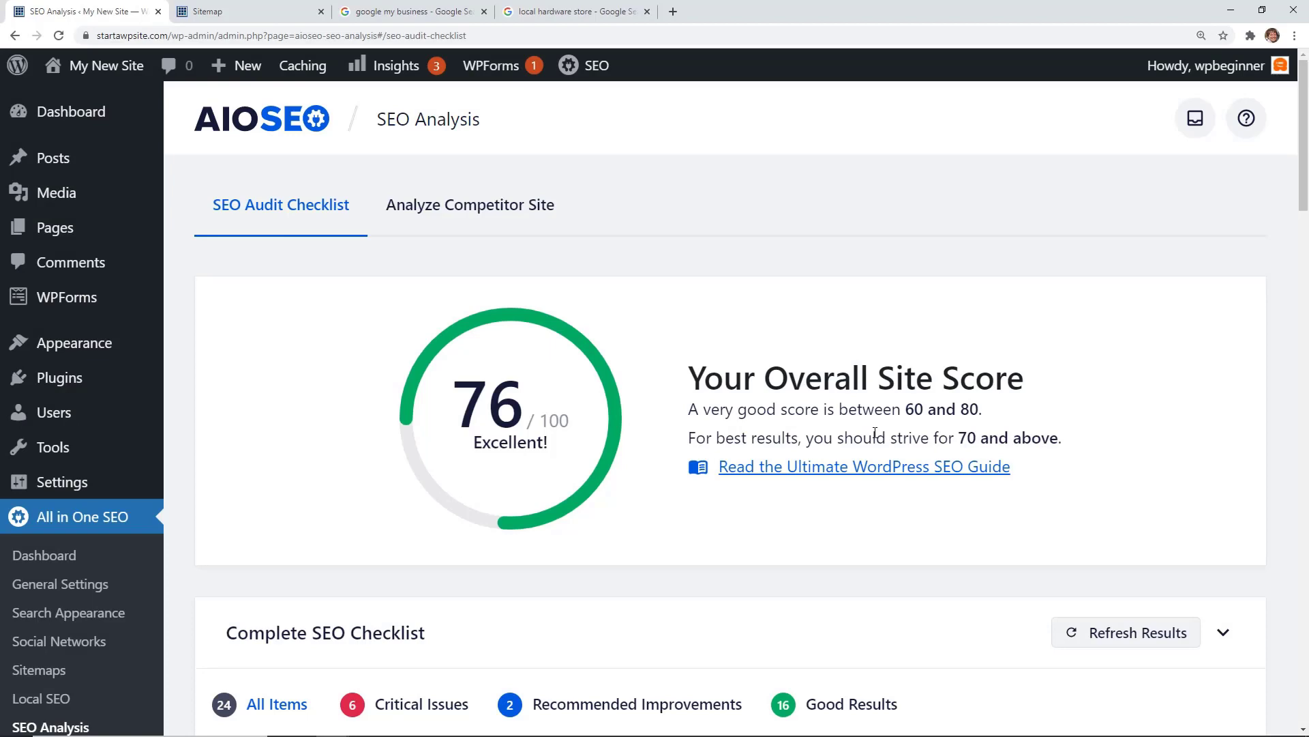
# Step: Filter the audit by critical issues, recommended improvements and good results, then show Analyze Competitor Site
pyautogui.scroll(-8, 875, 436)
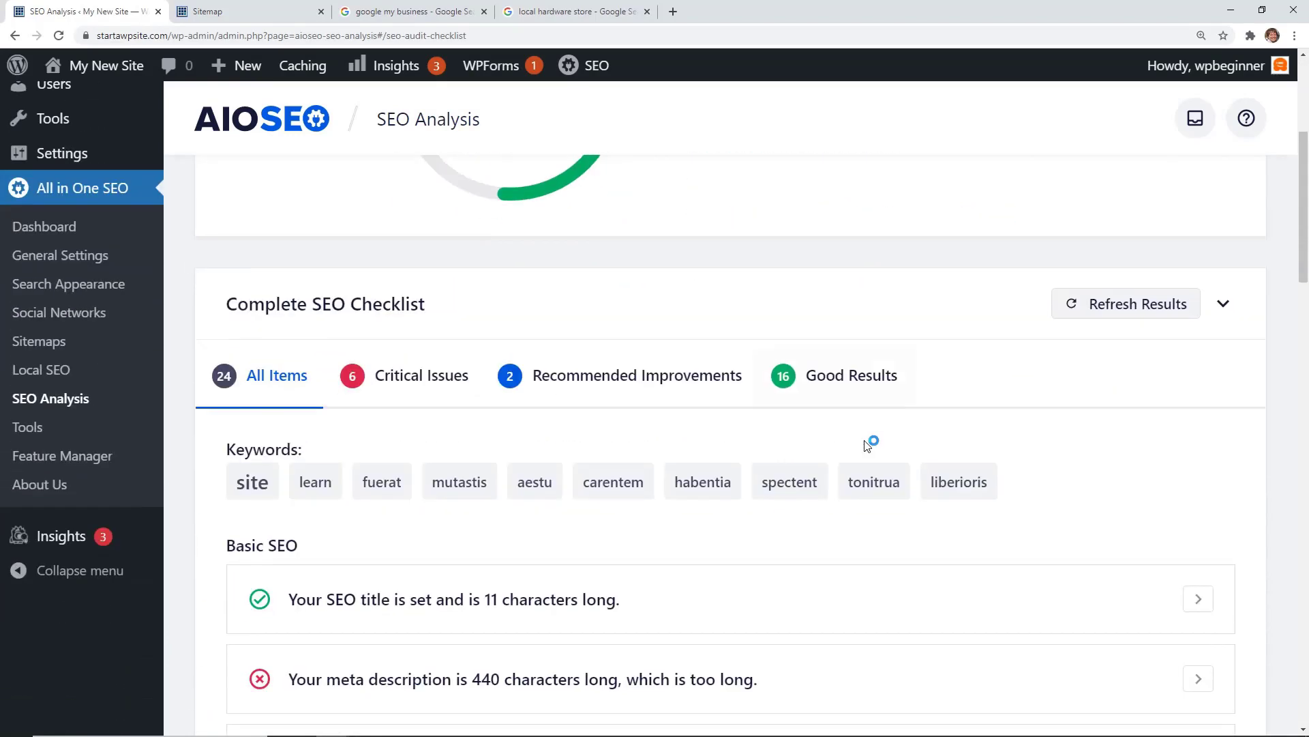
pyautogui.scroll(2, 853, 454)
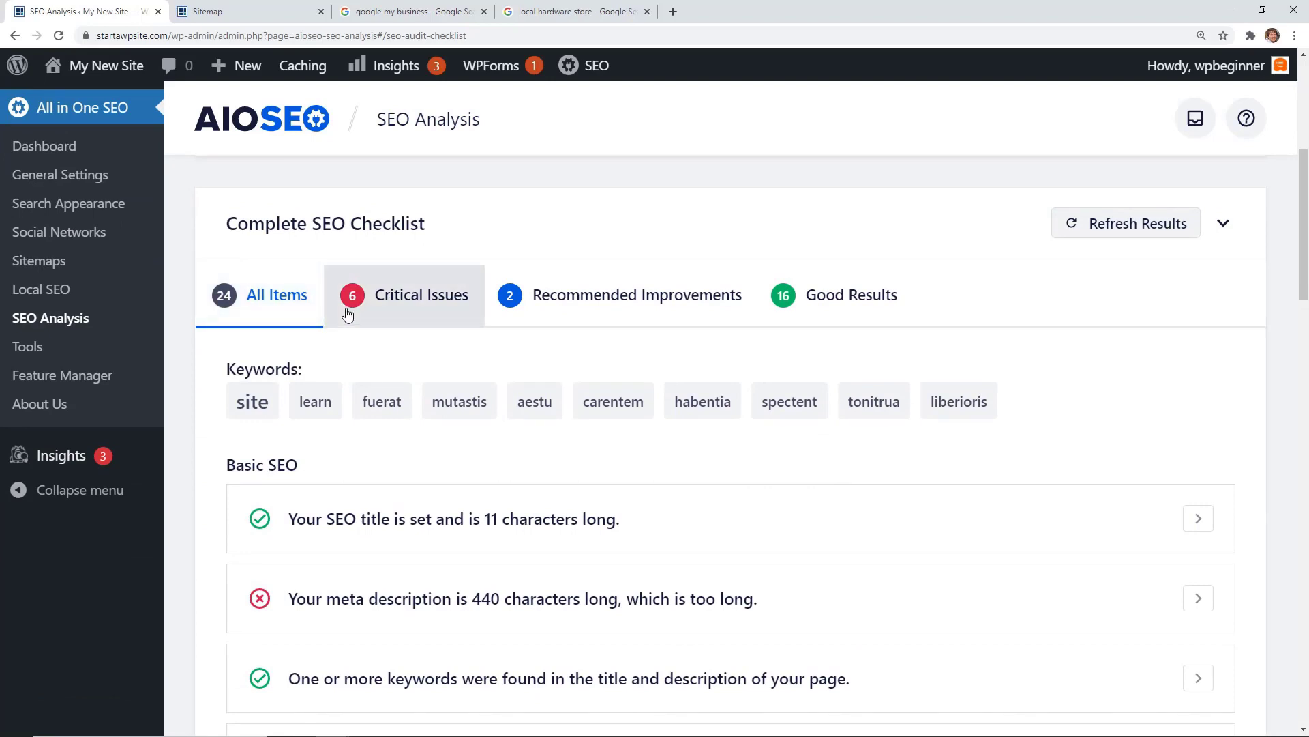
pyautogui.click(396, 318)
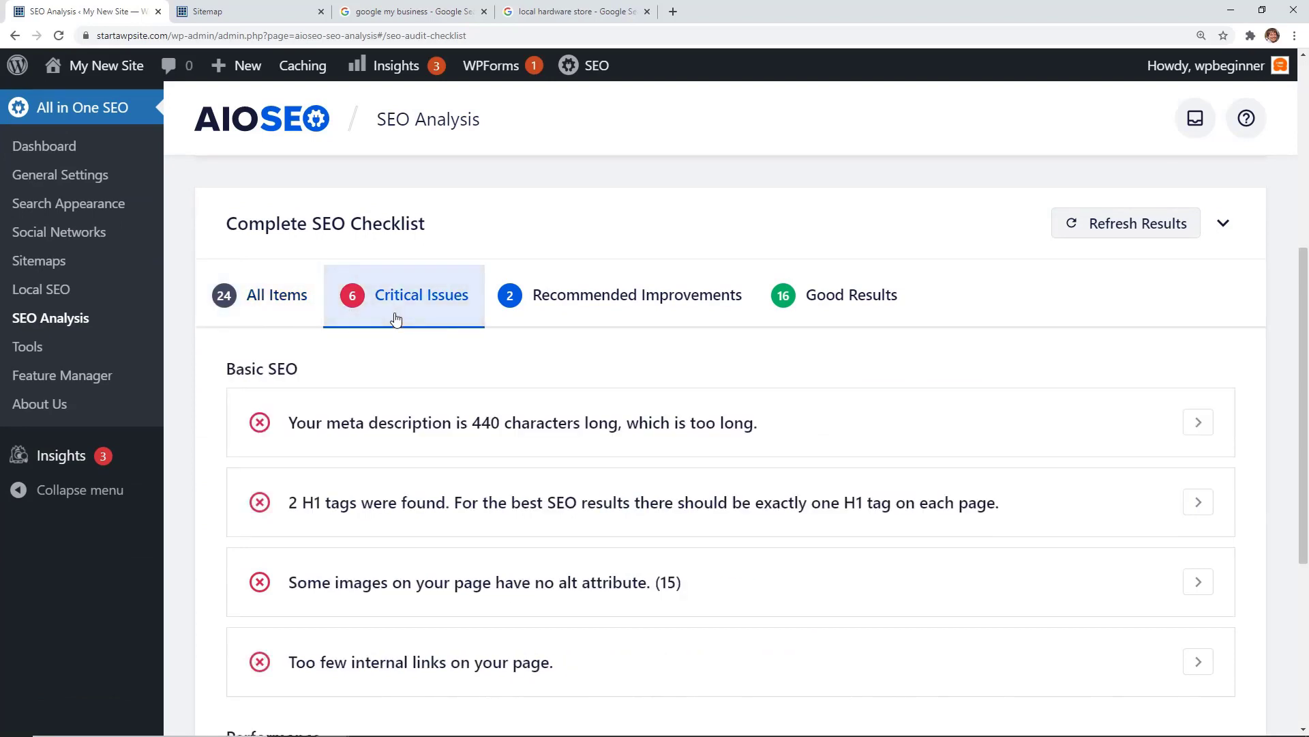
pyautogui.click(580, 313)
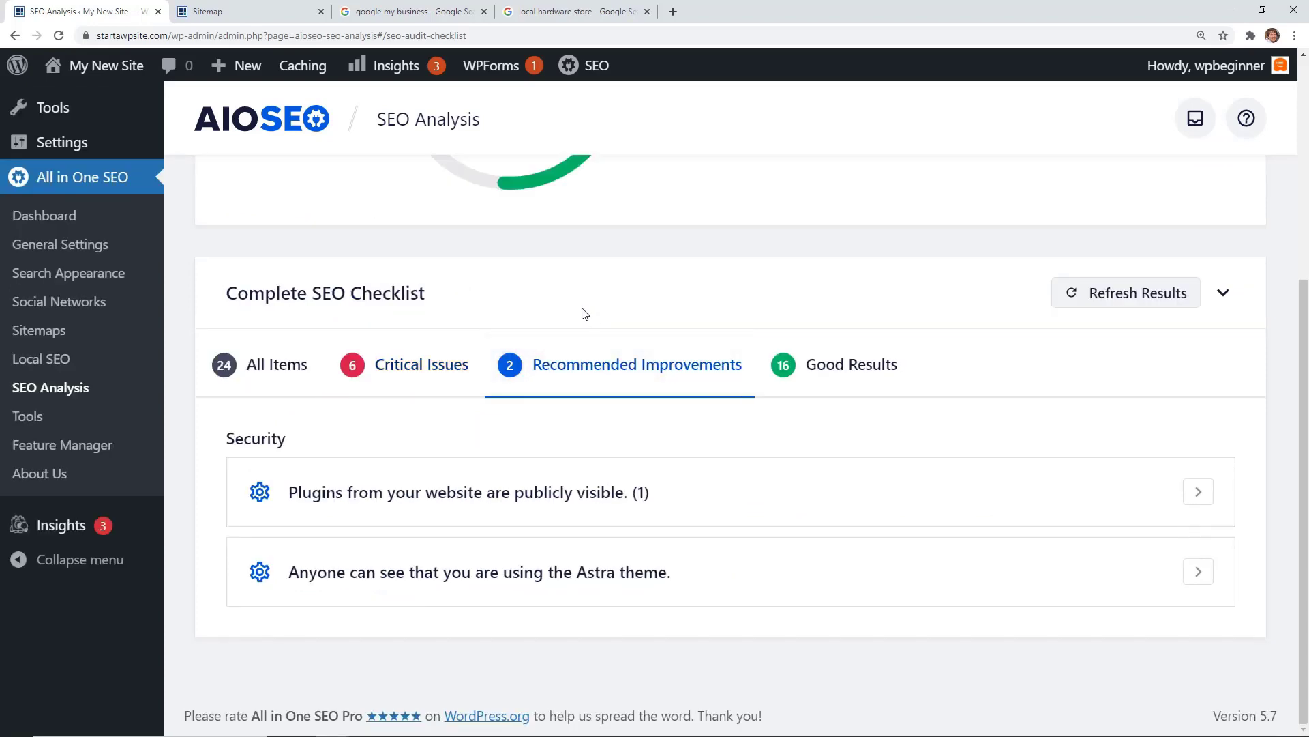
pyautogui.click(824, 363)
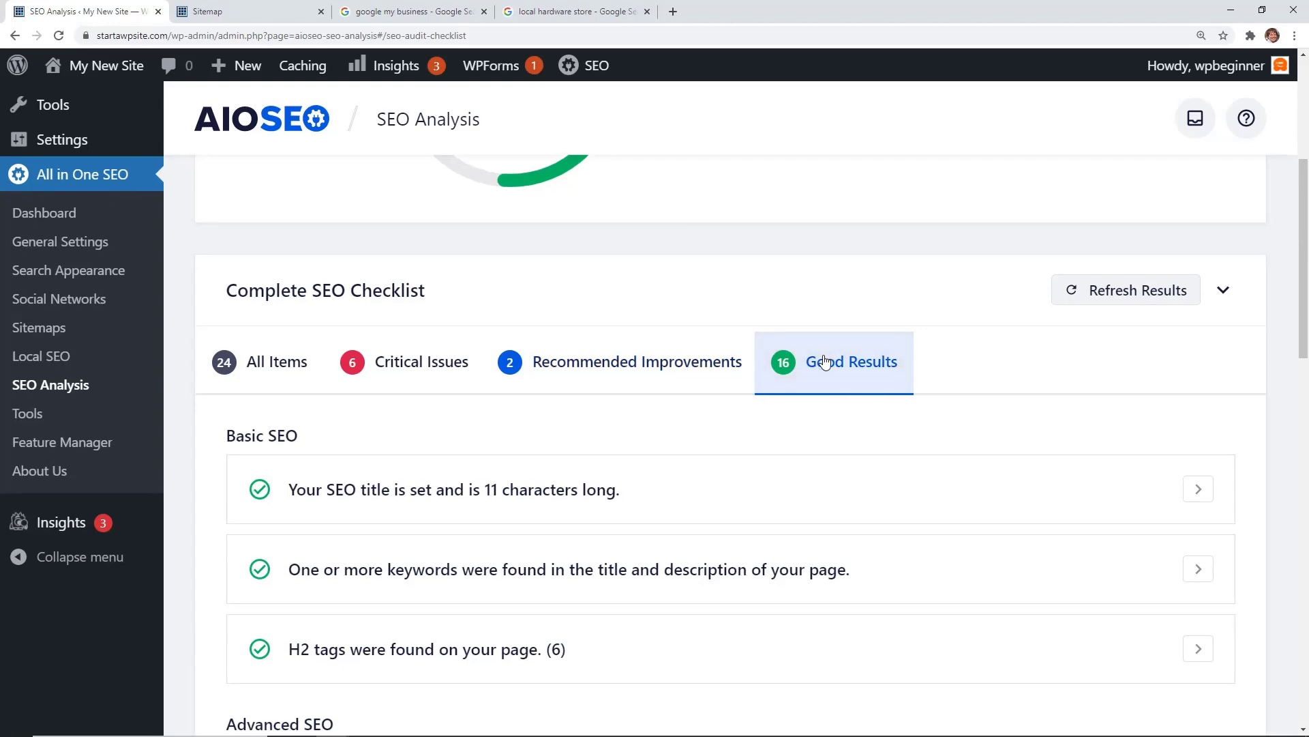
pyautogui.scroll(-3, 822, 361)
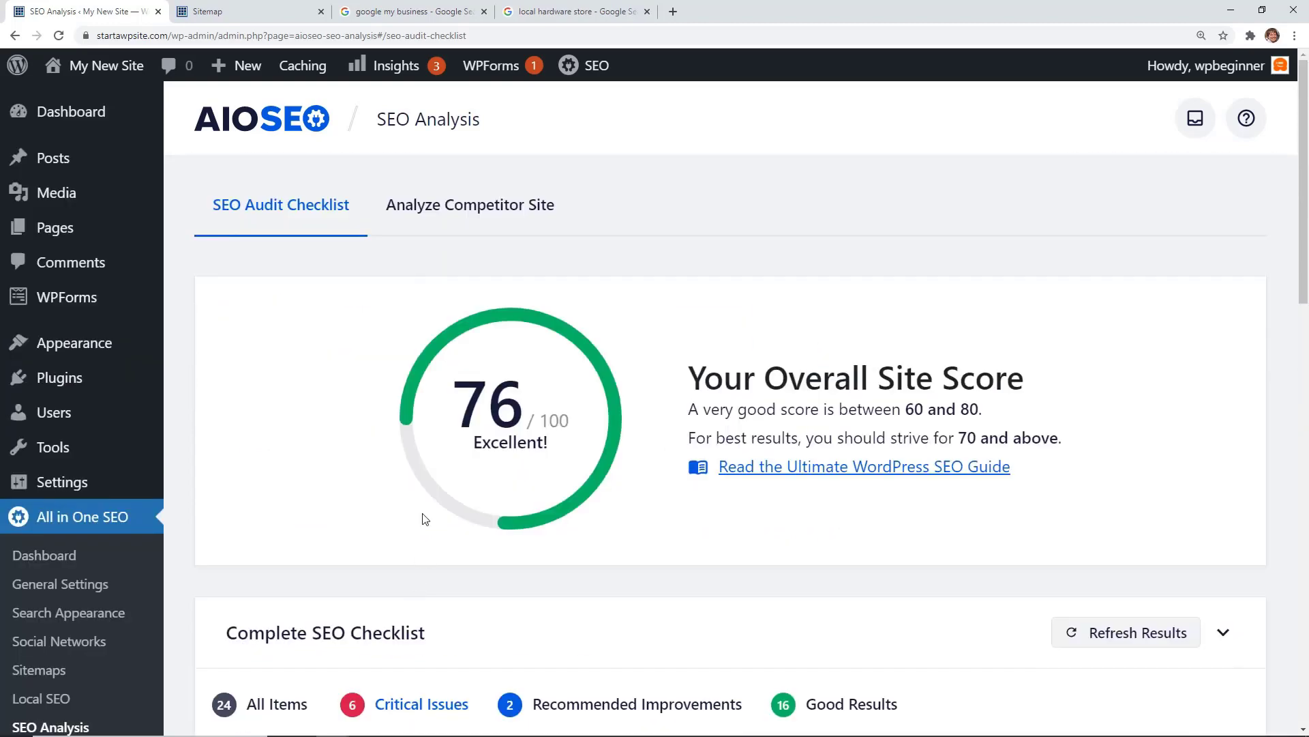
pyautogui.click(432, 213)
pyautogui.click(565, 445)
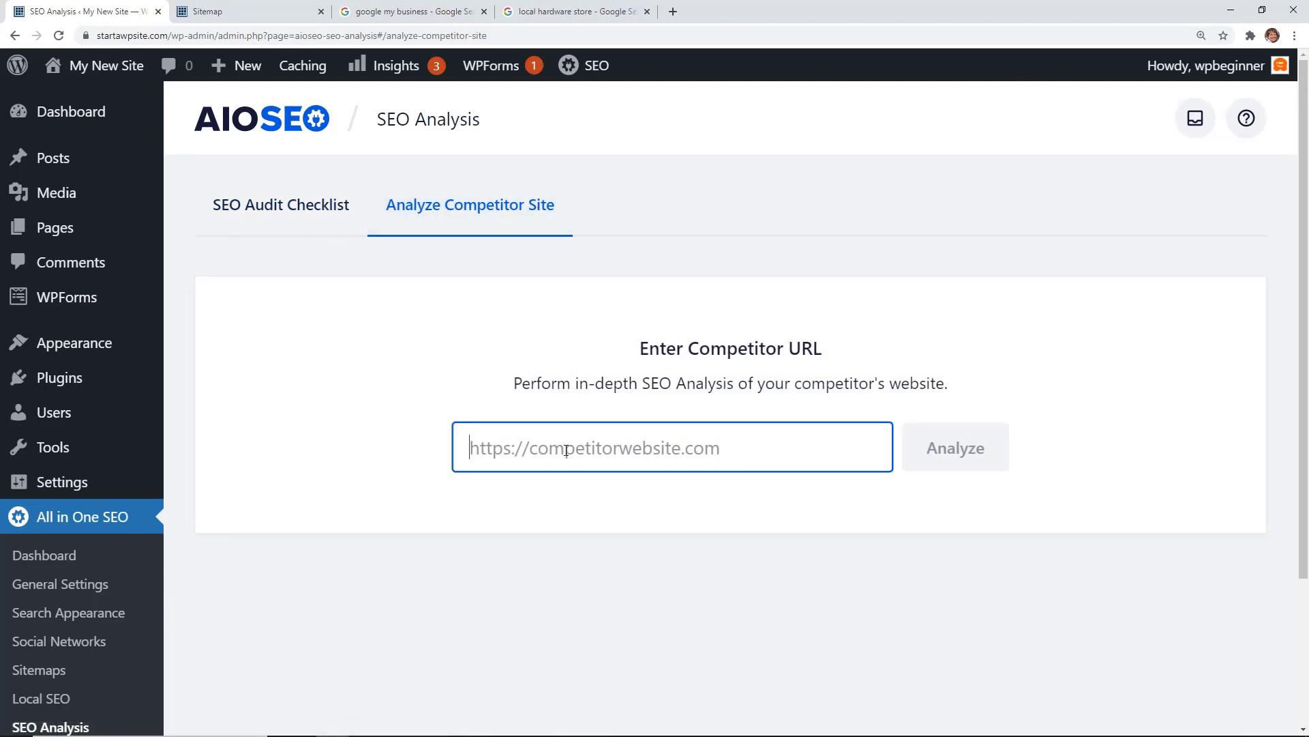
pyautogui.write('https://wpbeg')
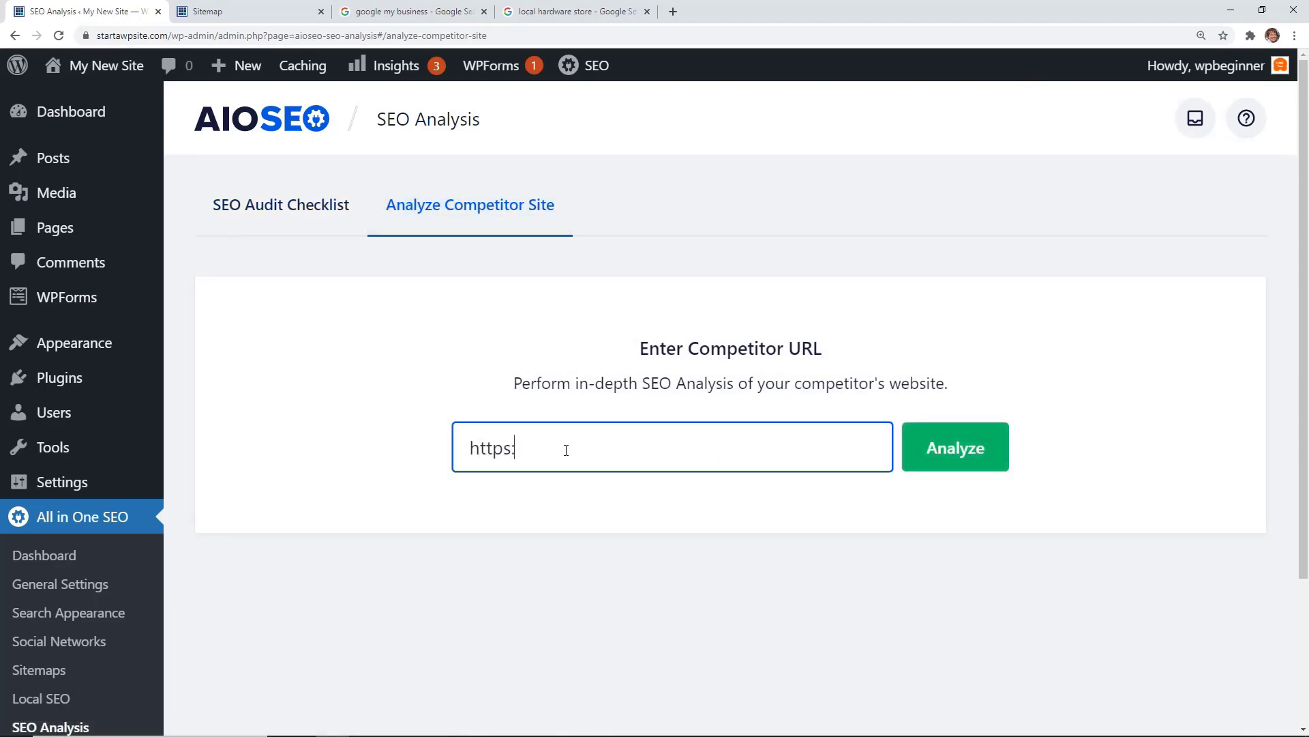
pyautogui.write('inner.com')
pyautogui.press('Return')
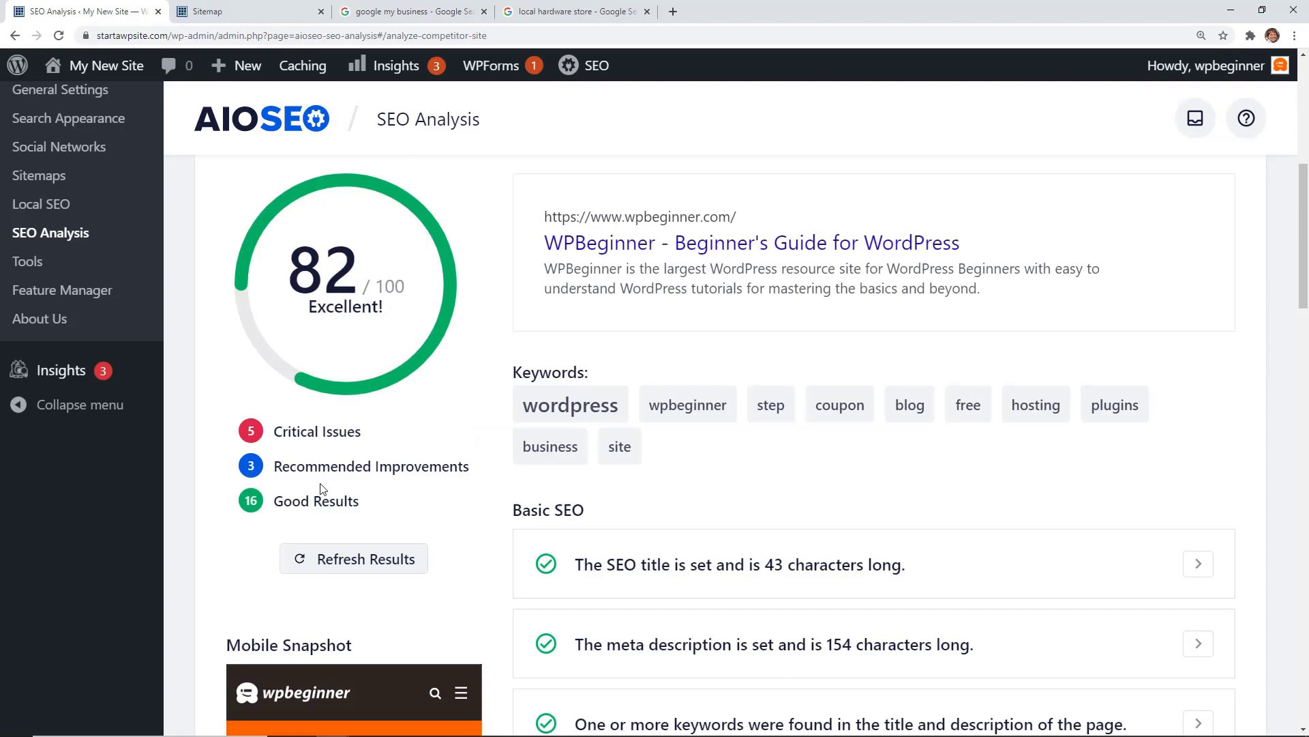
pyautogui.scroll(-5, 498, 478)
pyautogui.scroll(-9, 501, 535)
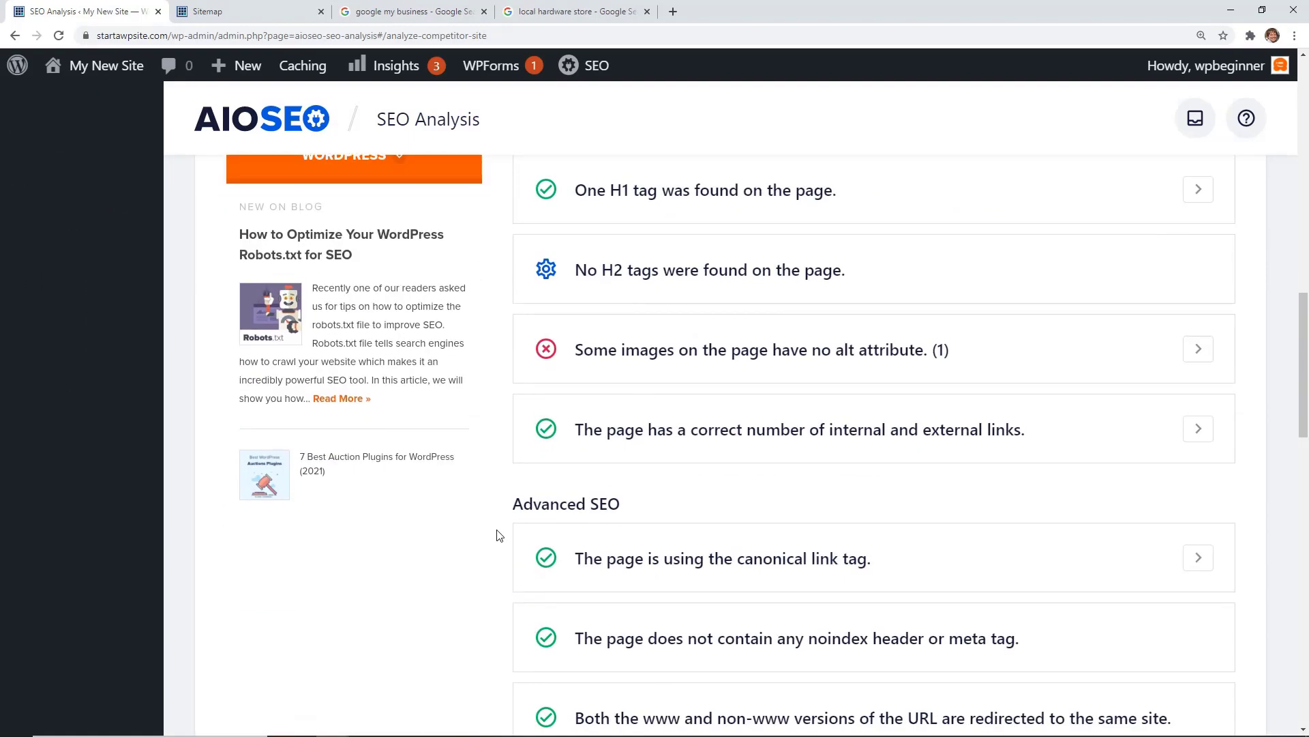
pyautogui.scroll(15, 757, 544)
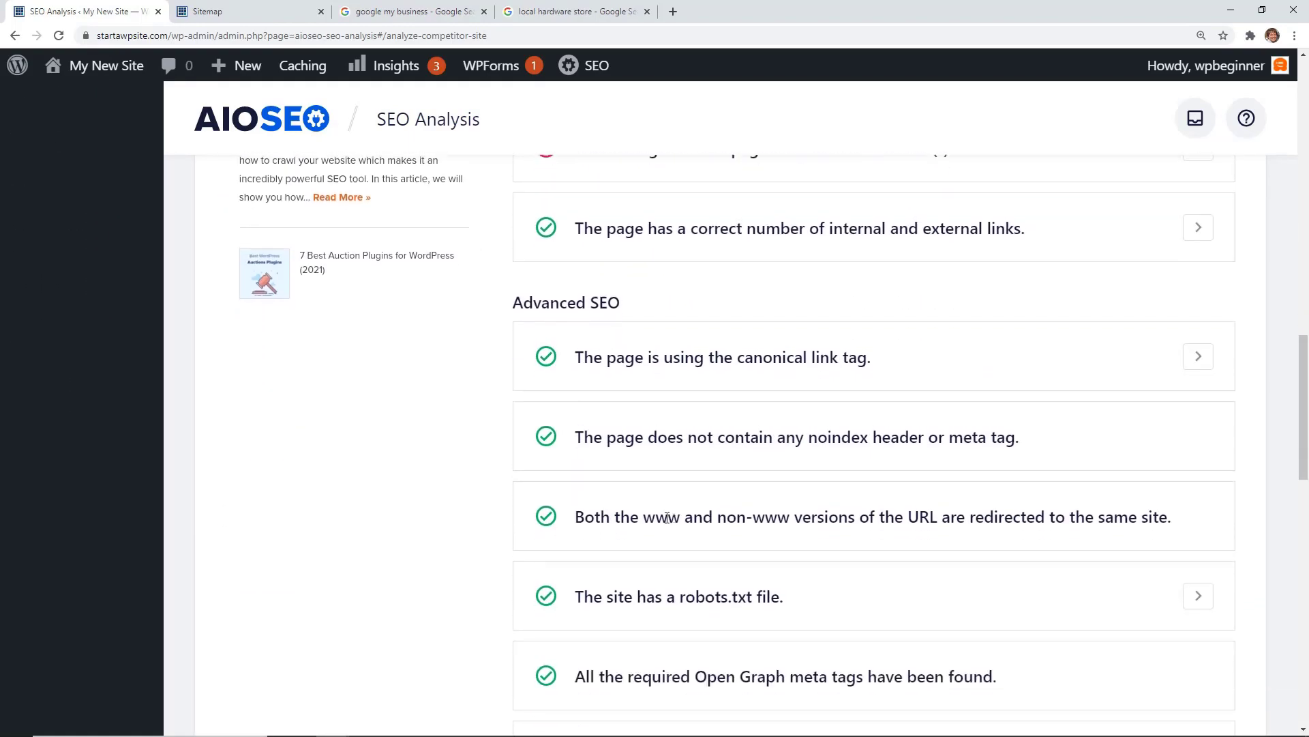
pyautogui.scroll(-1, 610, 512)
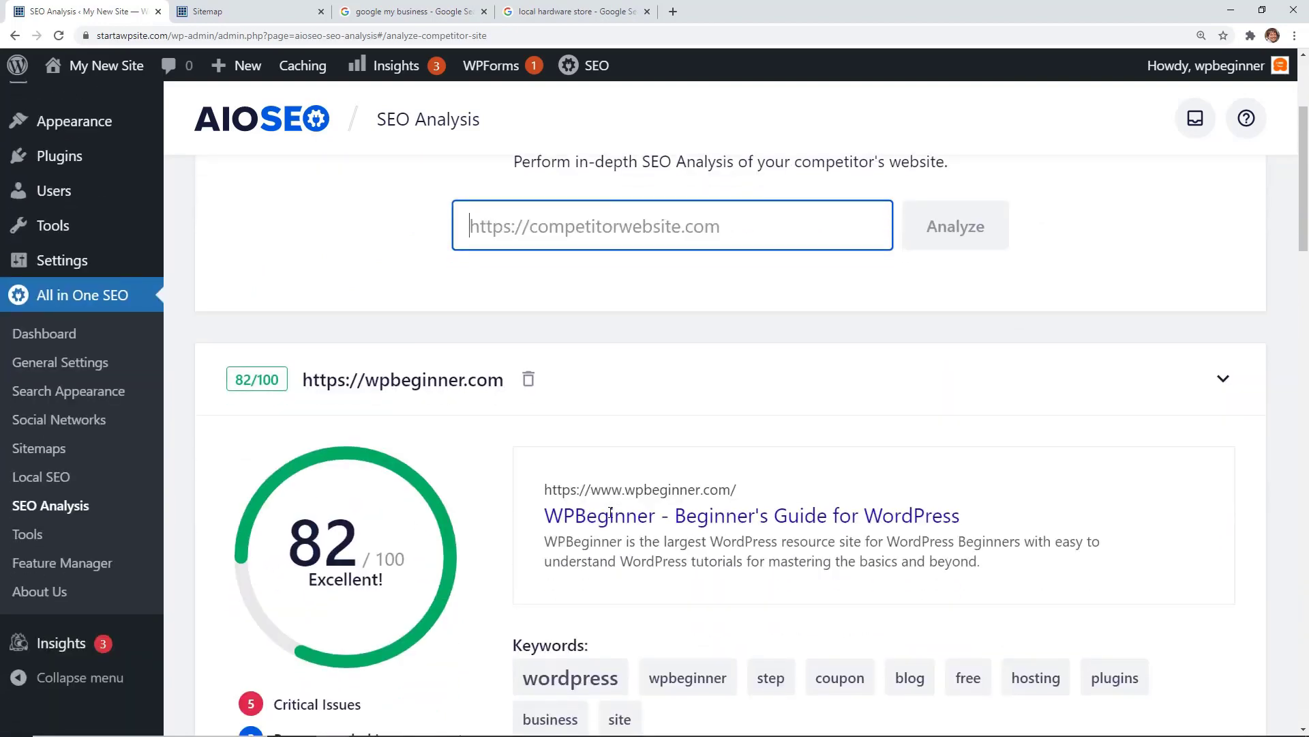
# Step: Review AIOSEO Tools' Import/Export options and the Robots.txt Editor, leaving custom robots.txt disabled
pyautogui.click(27, 539)
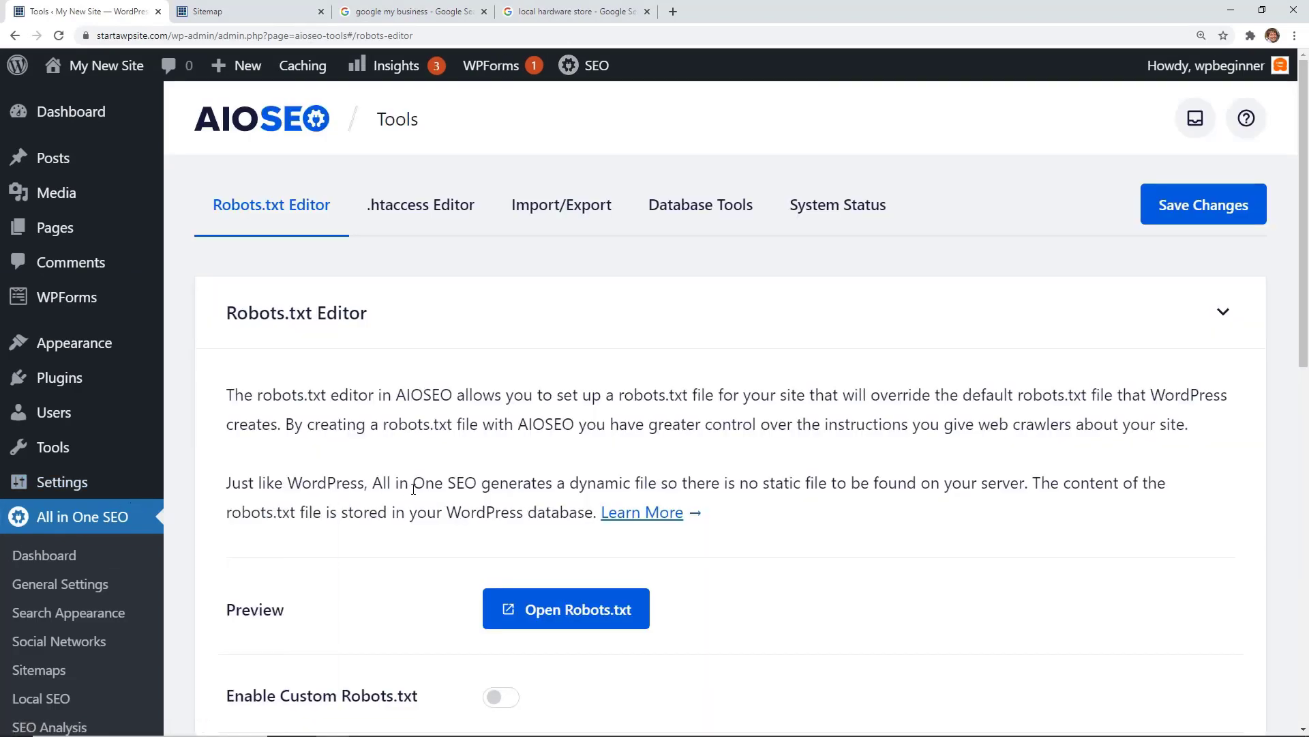
pyautogui.click(583, 205)
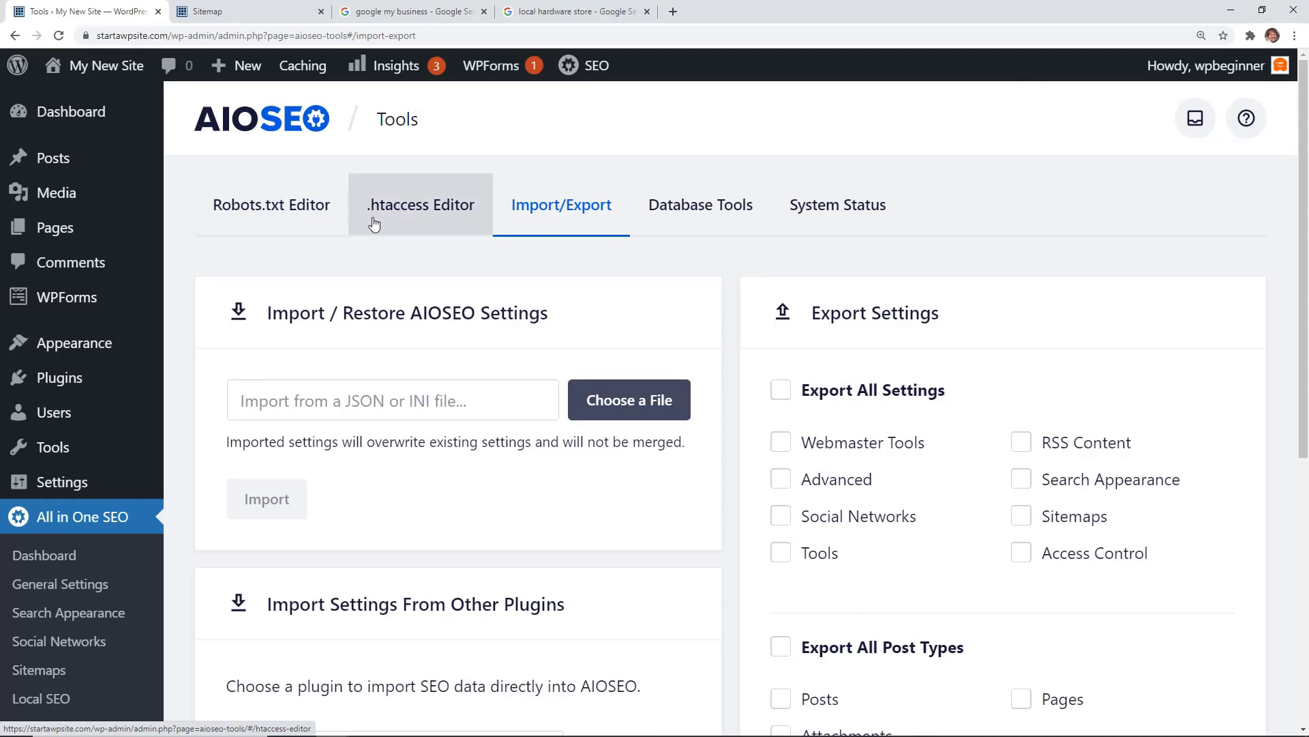
pyautogui.click(309, 208)
pyautogui.scroll(-1, 382, 303)
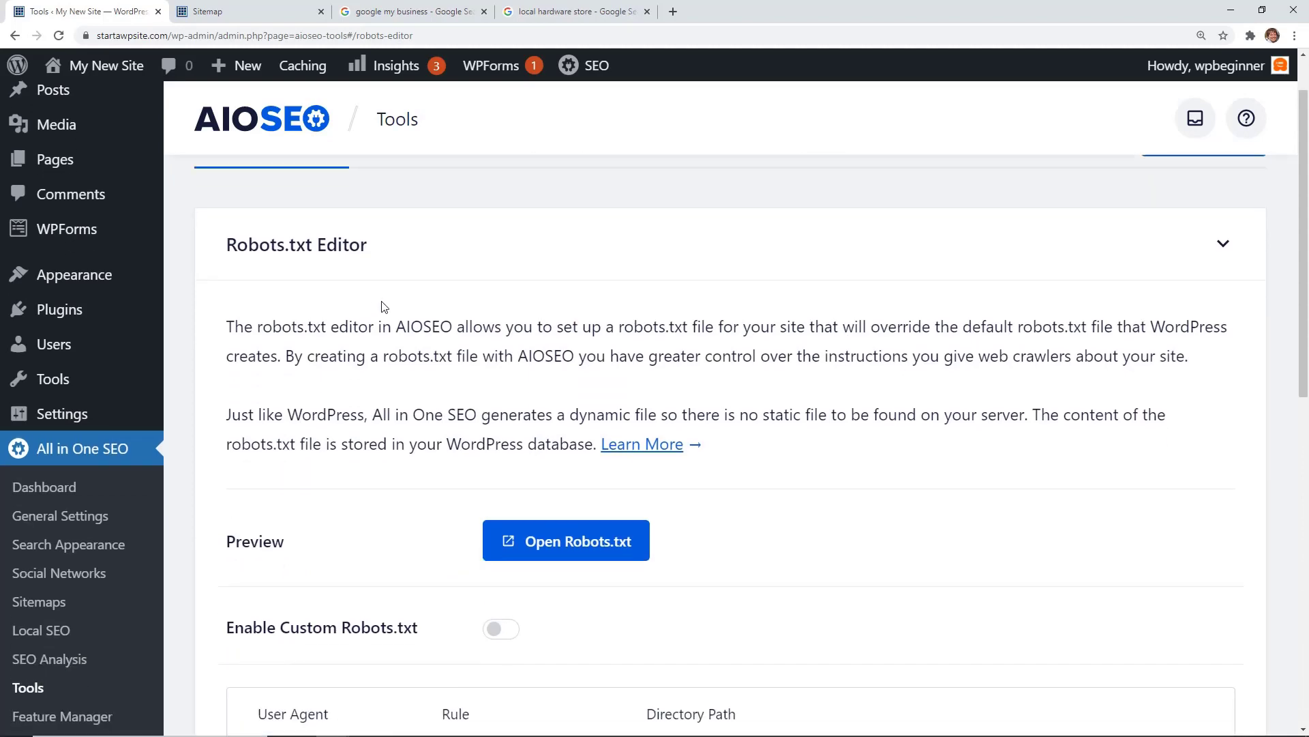
pyautogui.scroll(-4, 384, 306)
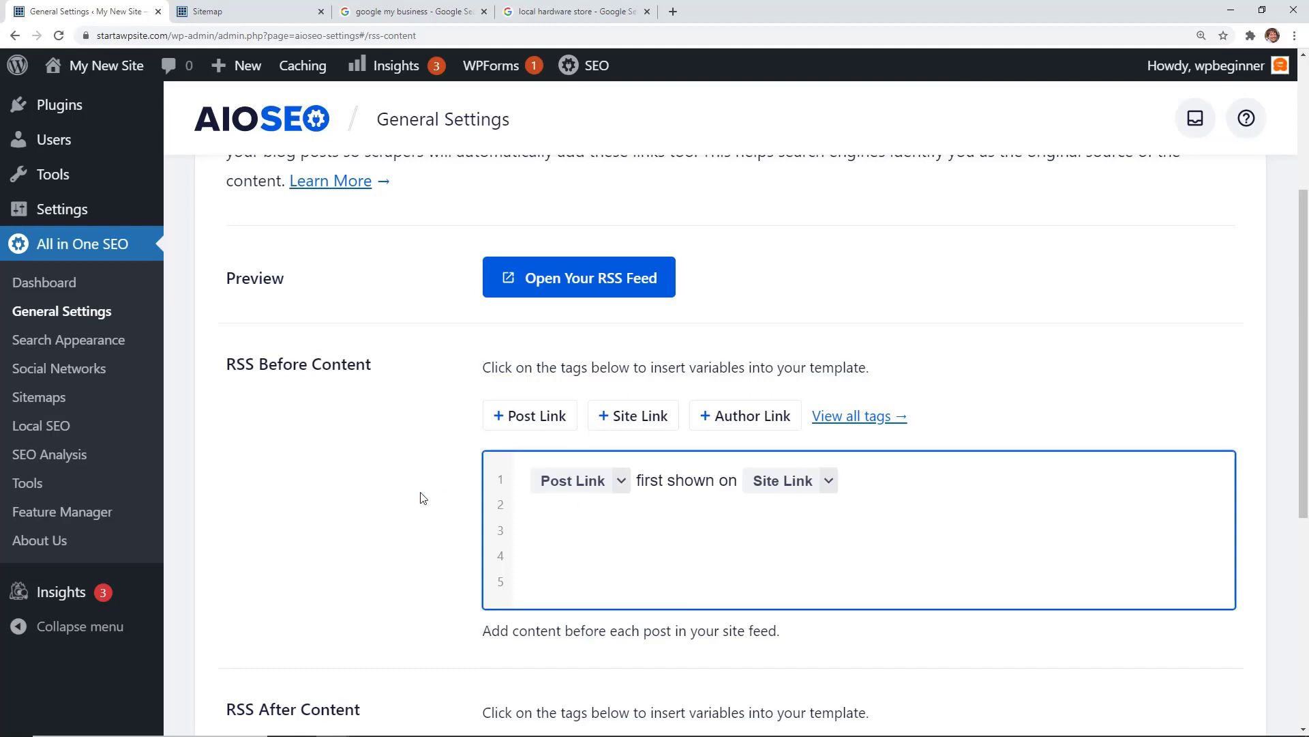
pyautogui.scroll(3, 237, 392)
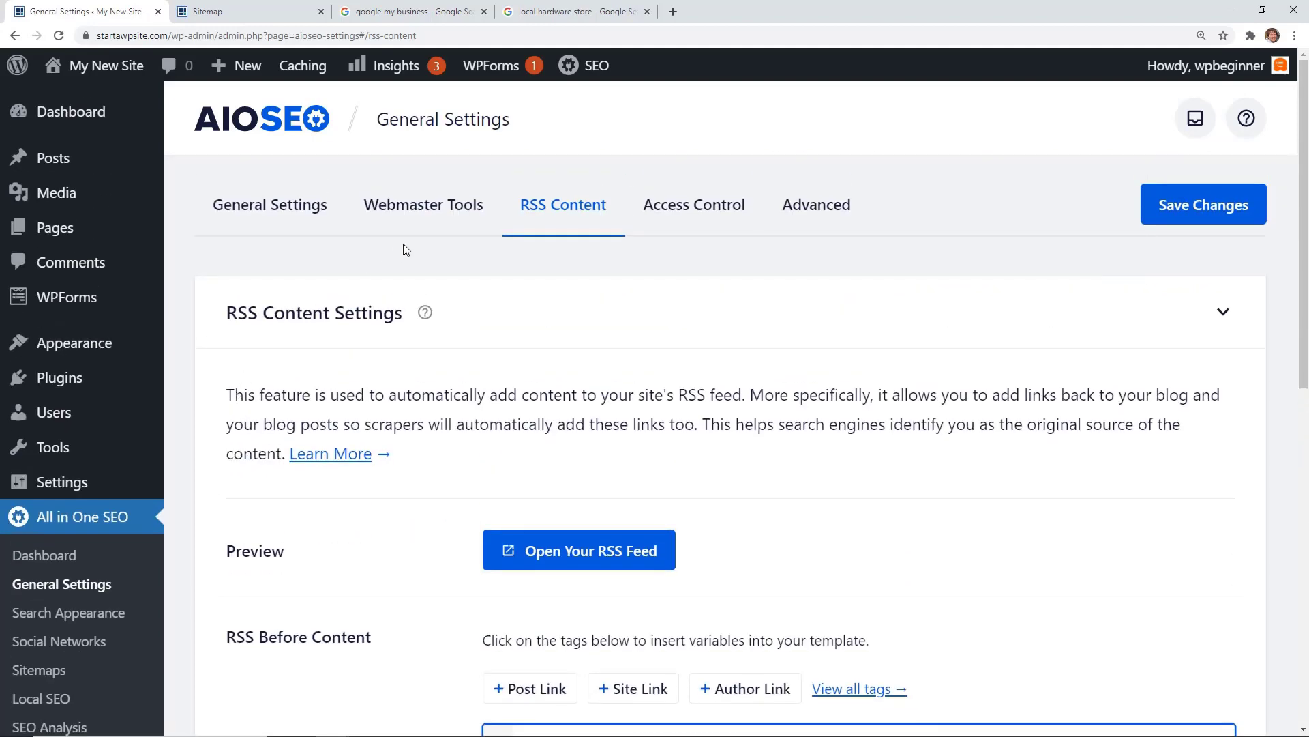
pyautogui.scroll(-3, 555, 293)
pyautogui.scroll(-1, 501, 334)
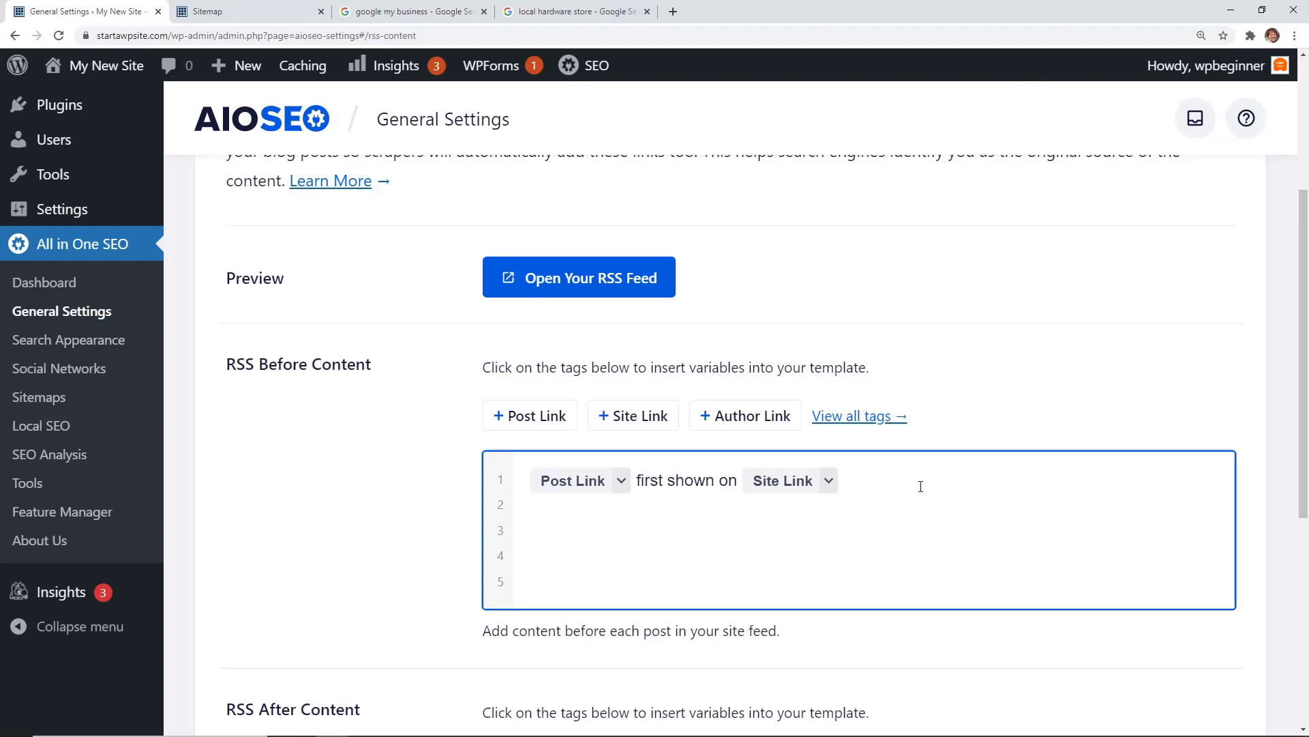
pyautogui.scroll(-6, 682, 511)
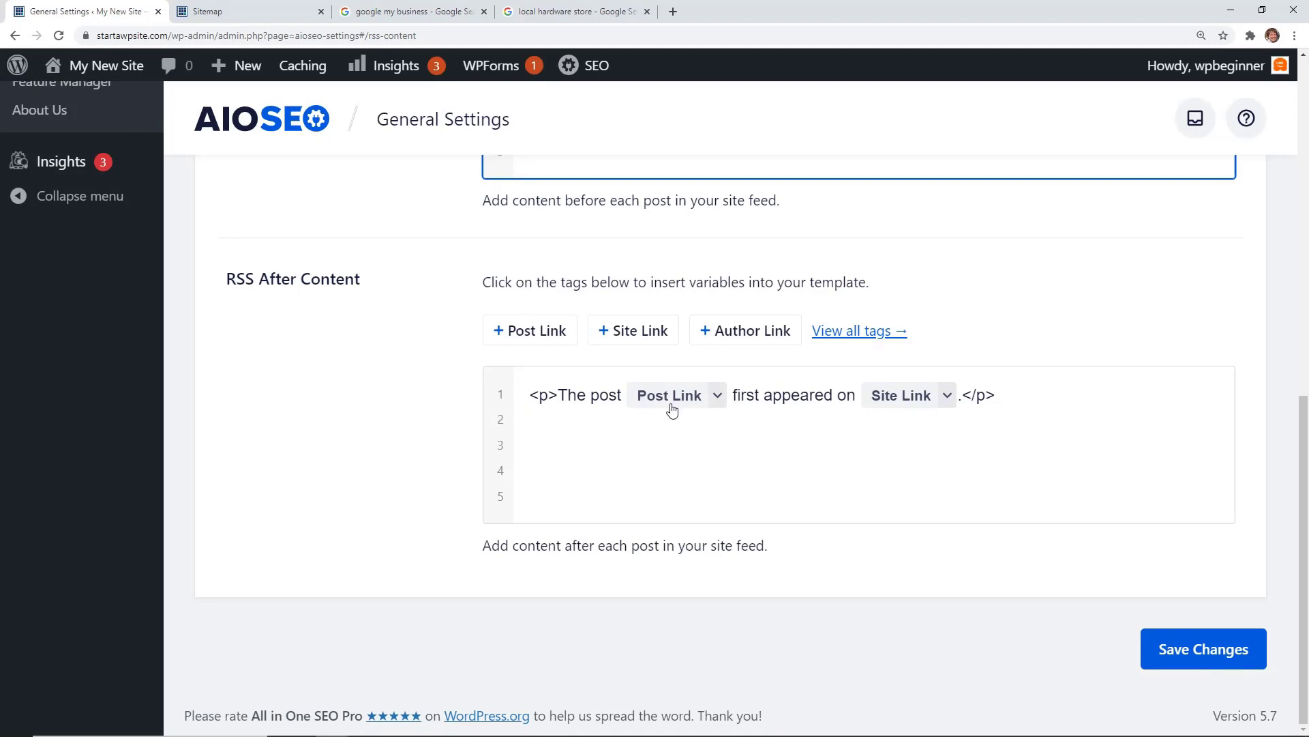
pyautogui.scroll(10, 847, 401)
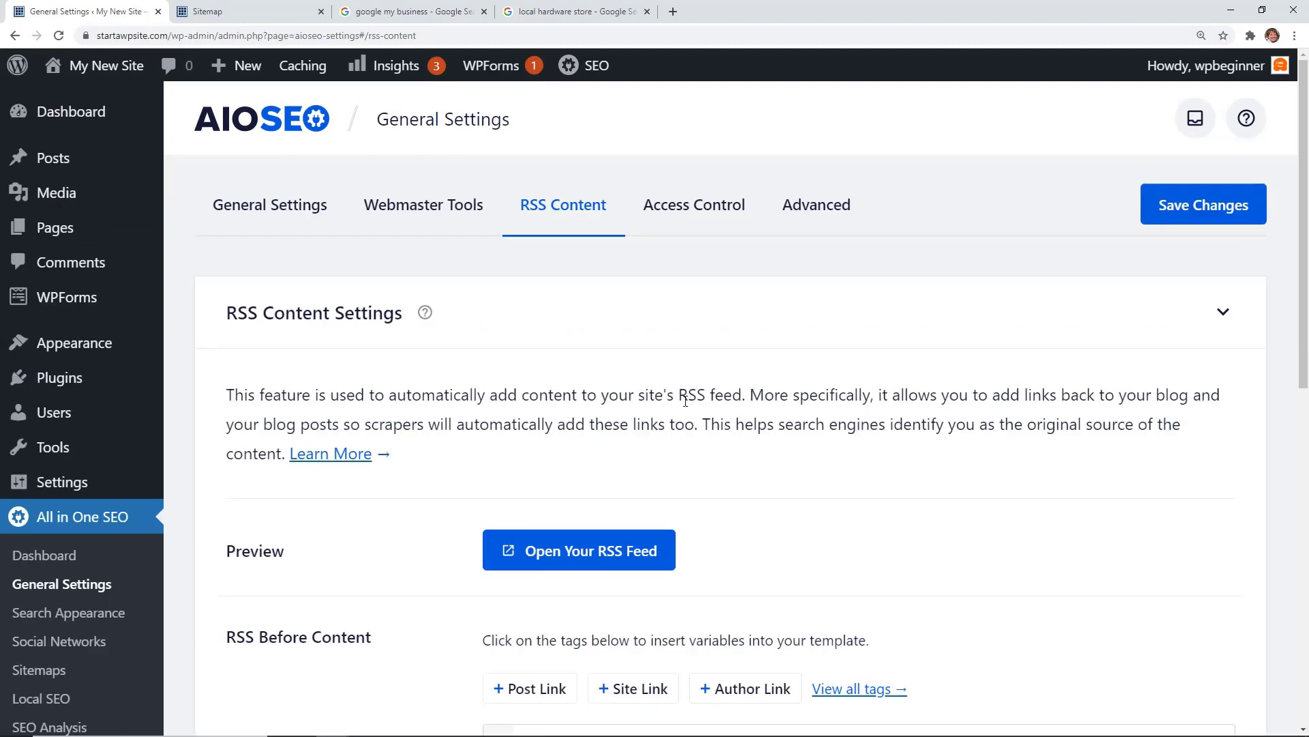
pyautogui.click(686, 217)
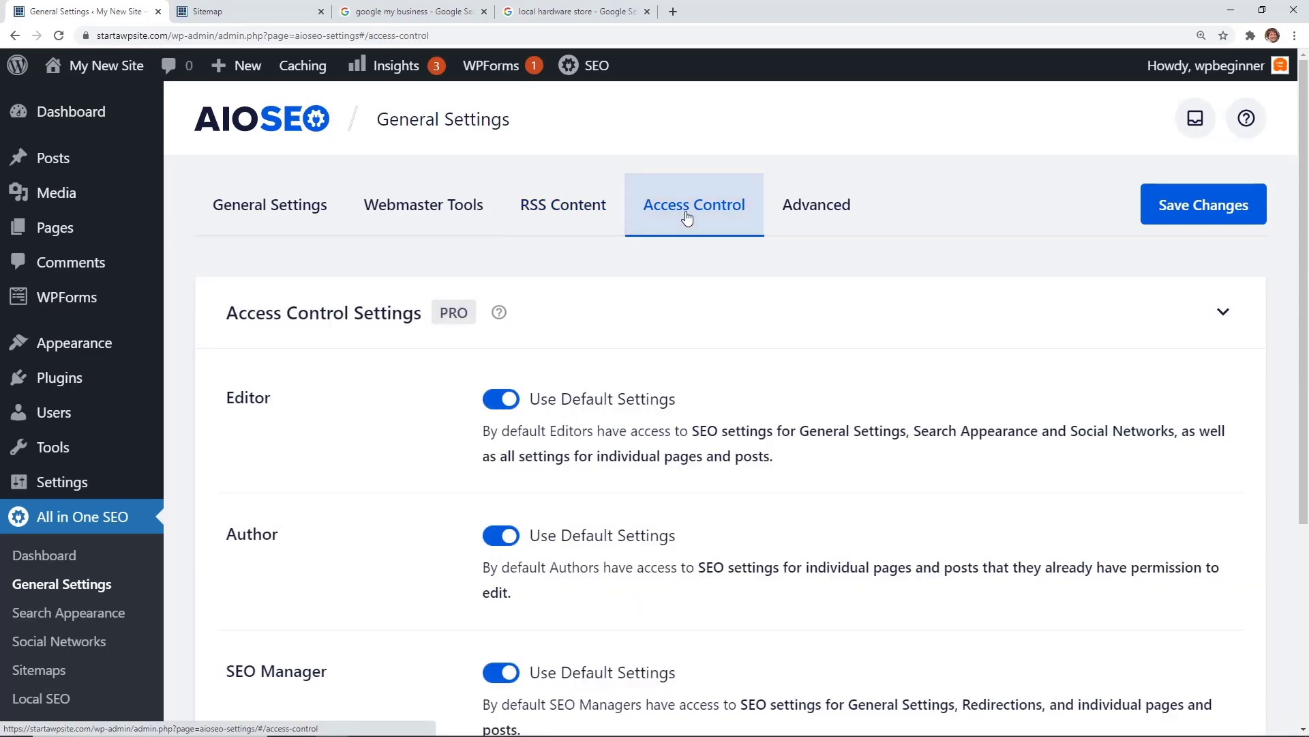
# Step: Scroll through Access Control, where Editor, Author, SEO Manager and SEO Editor keep default settings
pyautogui.scroll(-1, 456, 378)
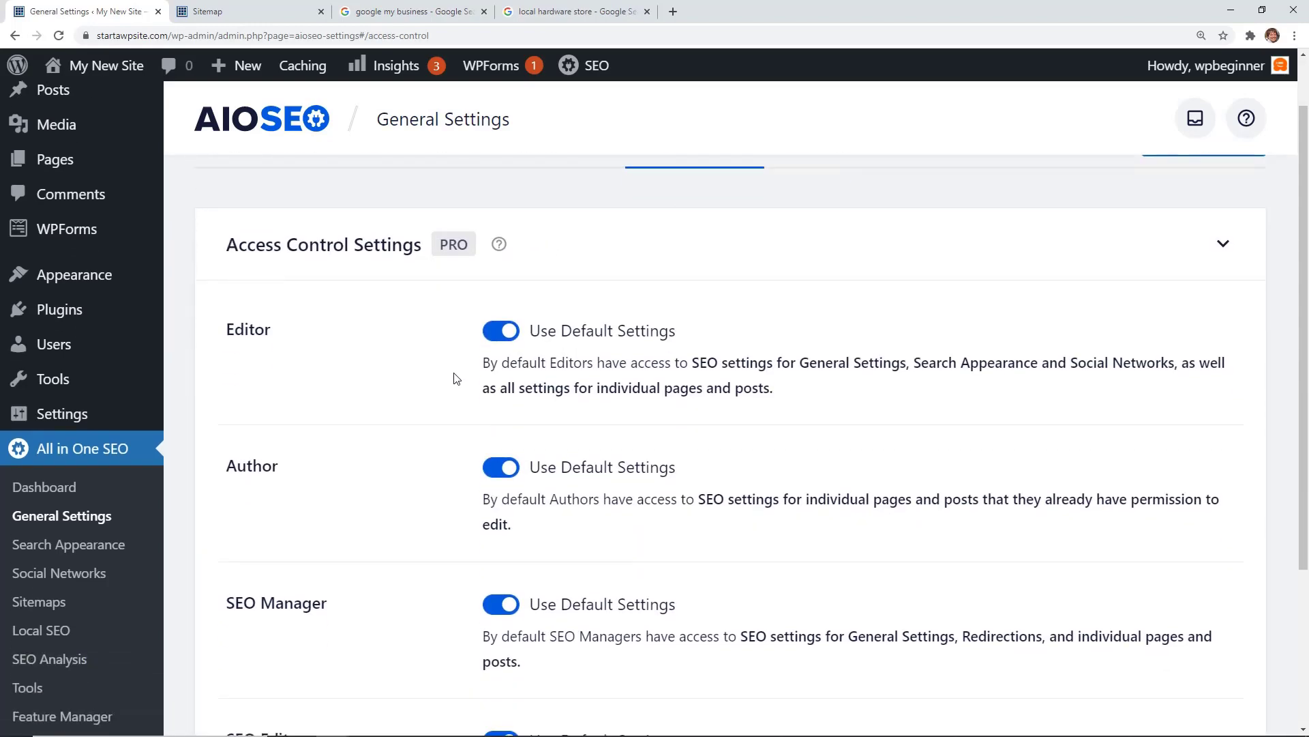
pyautogui.scroll(-1, 457, 379)
pyautogui.scroll(-1, 456, 379)
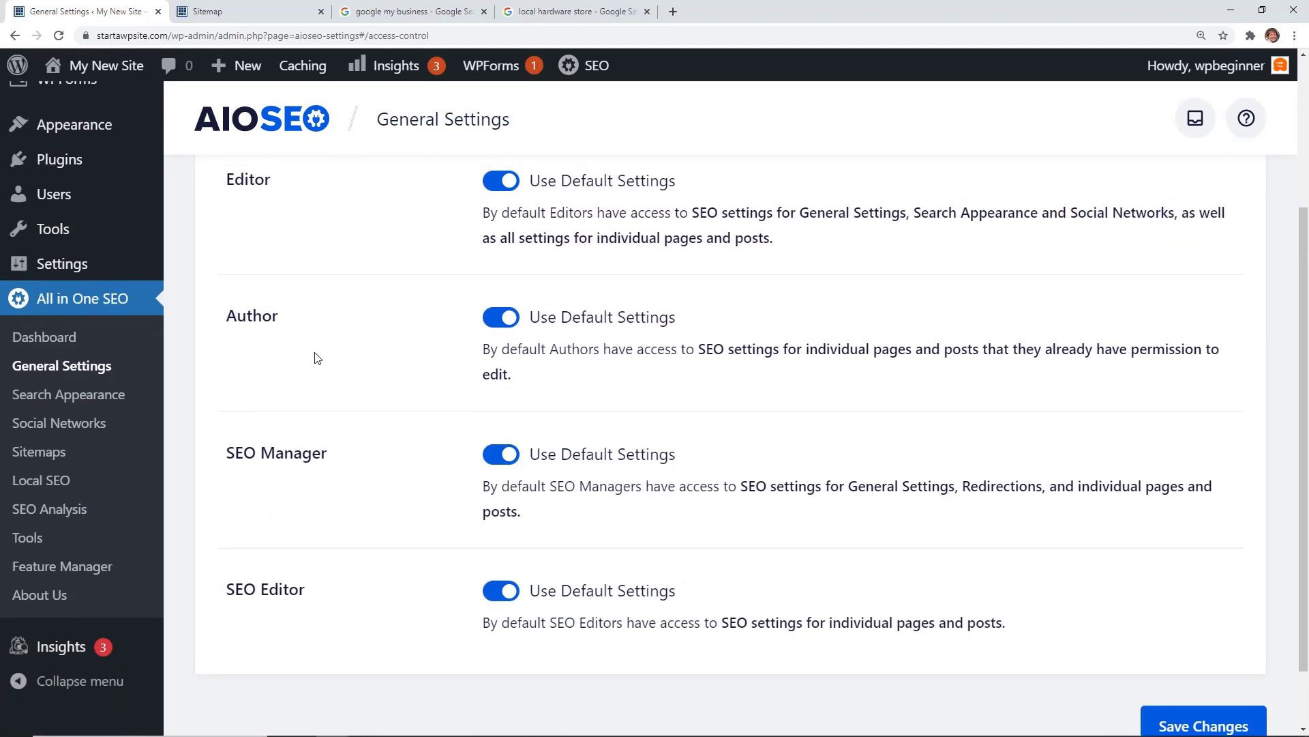
pyautogui.scroll(2, 315, 358)
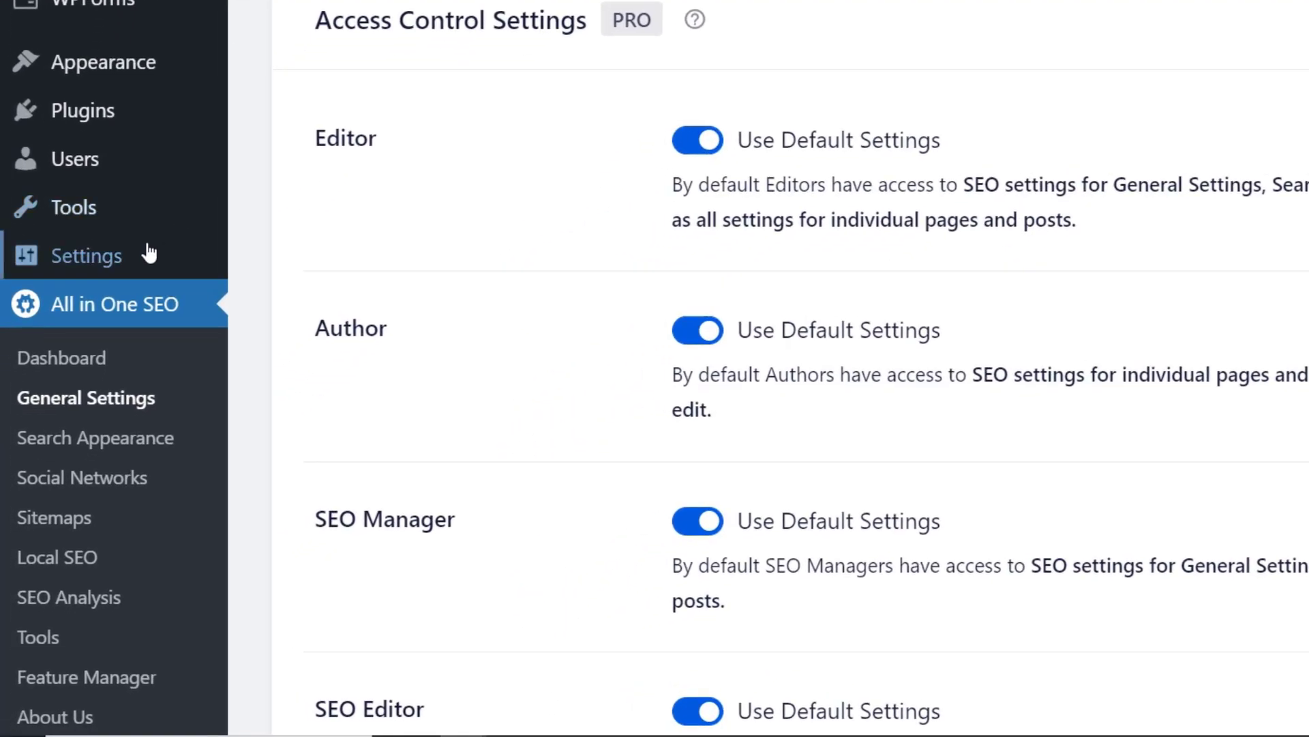
# Step: Save the Reading settings with 'Discourage search engines from indexing' left unchecked
pyautogui.moveTo(127, 266)
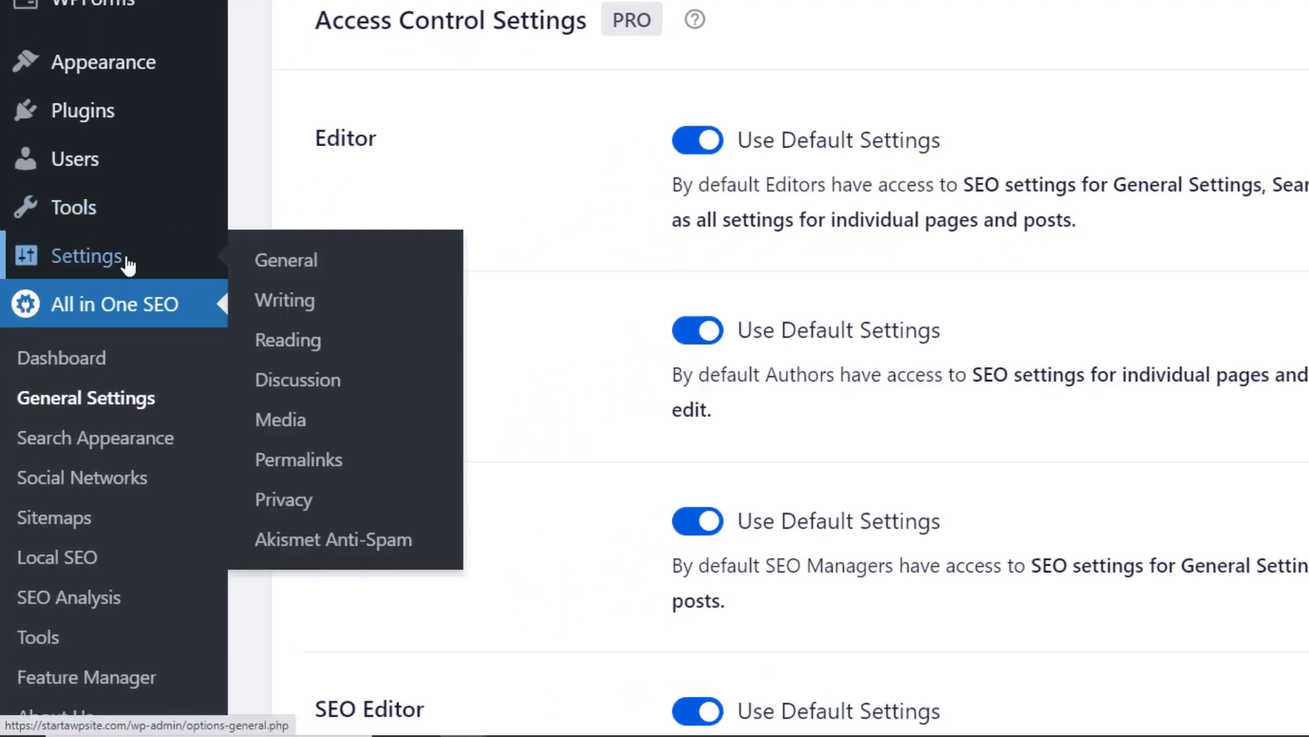
pyautogui.click(304, 344)
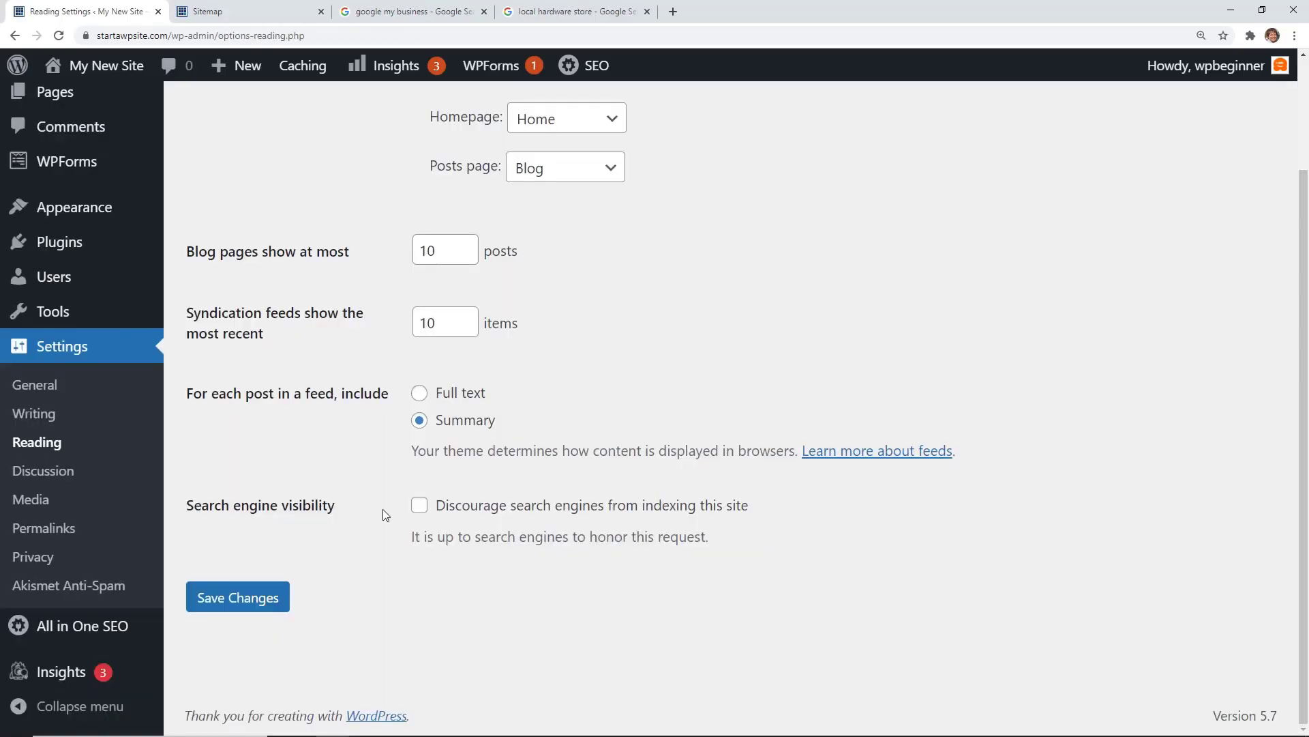
pyautogui.click(419, 508)
pyautogui.click(419, 508)
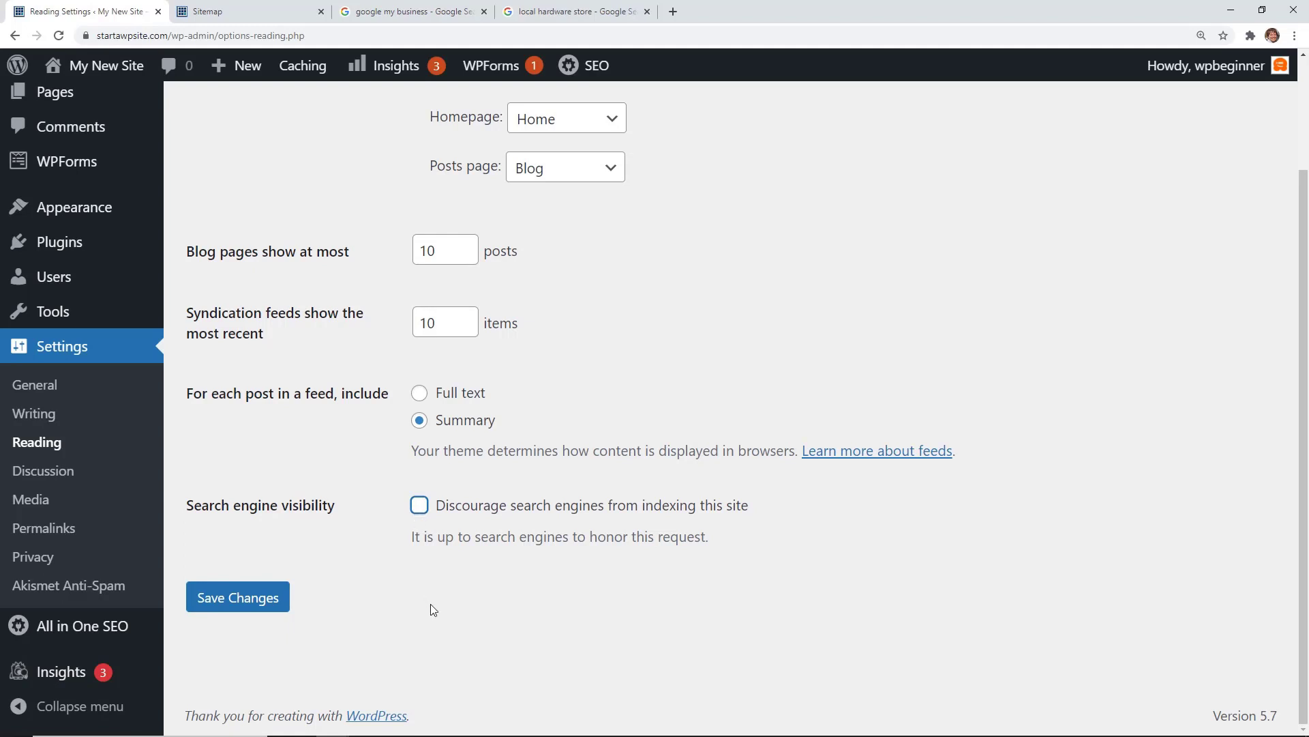
pyautogui.click(267, 600)
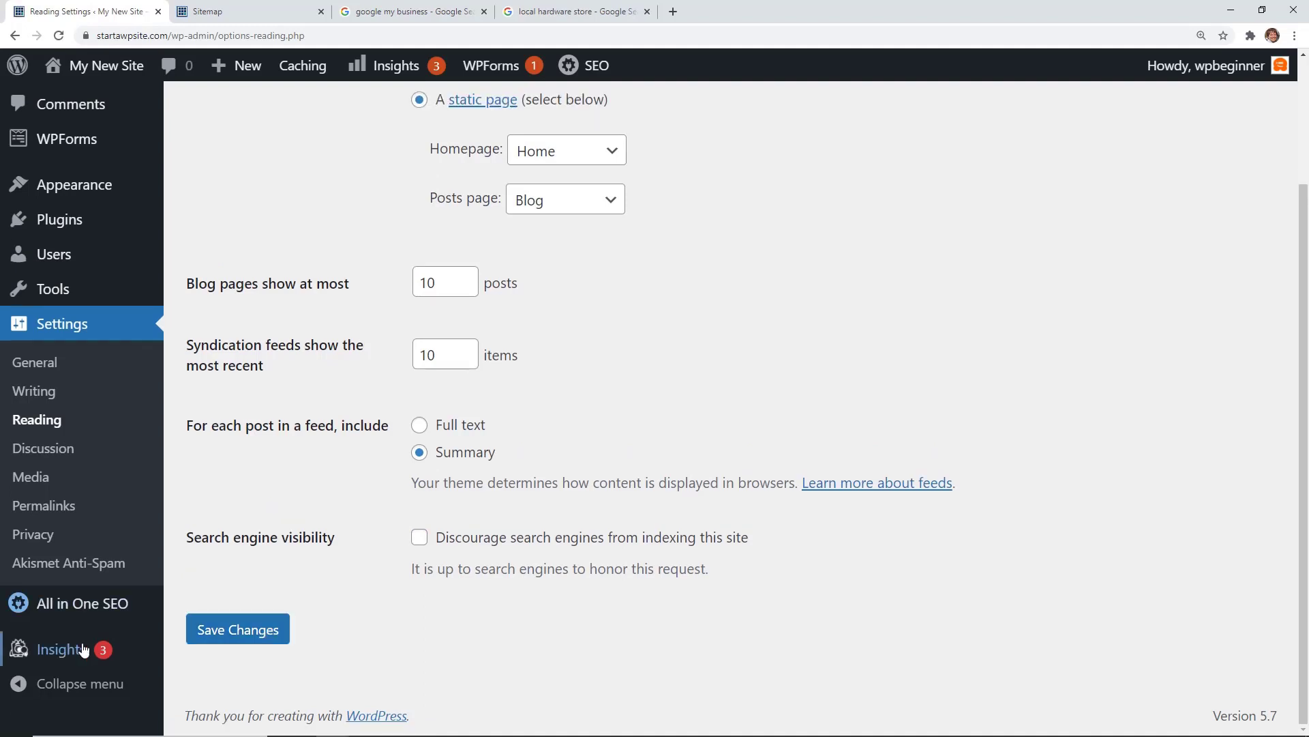
pyautogui.moveTo(82, 652)
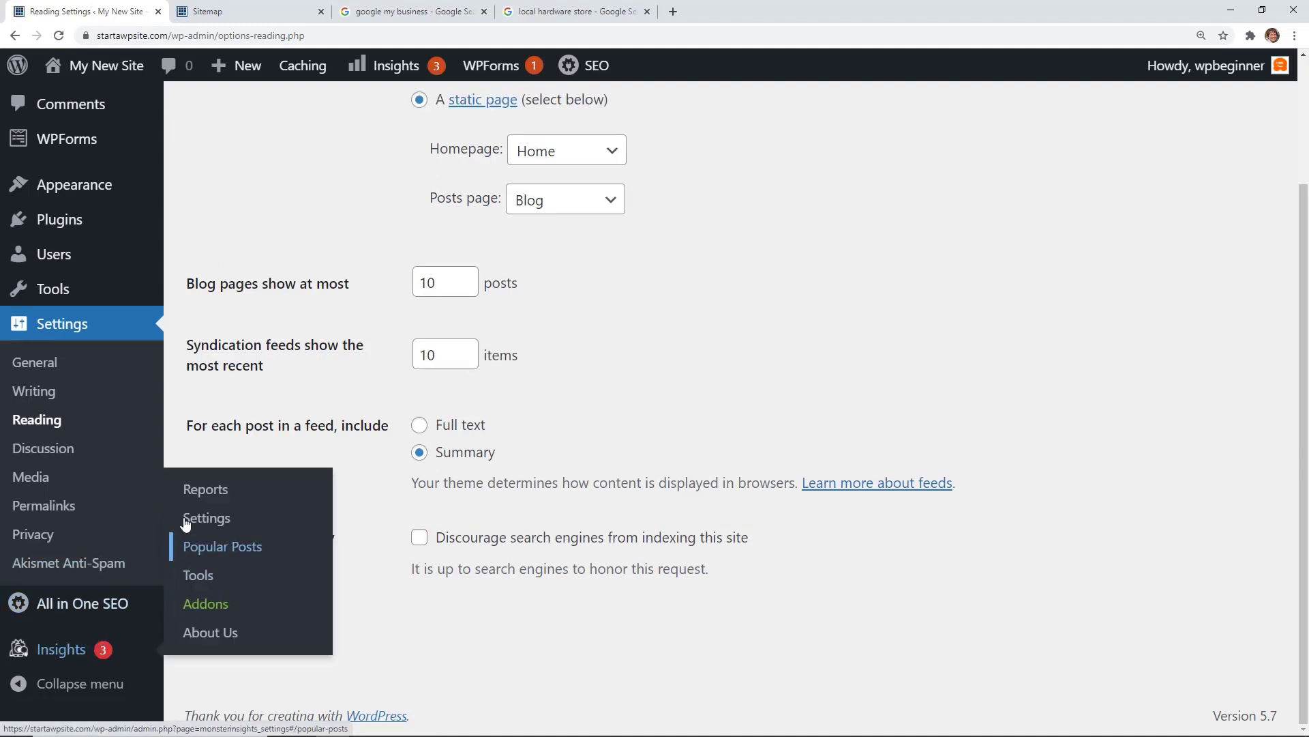
# Step: Review the MonsterInsights Overview Report: 276 sessions, 591 pageviews, 60.14% bounce rate over 30 days
pyautogui.click(213, 498)
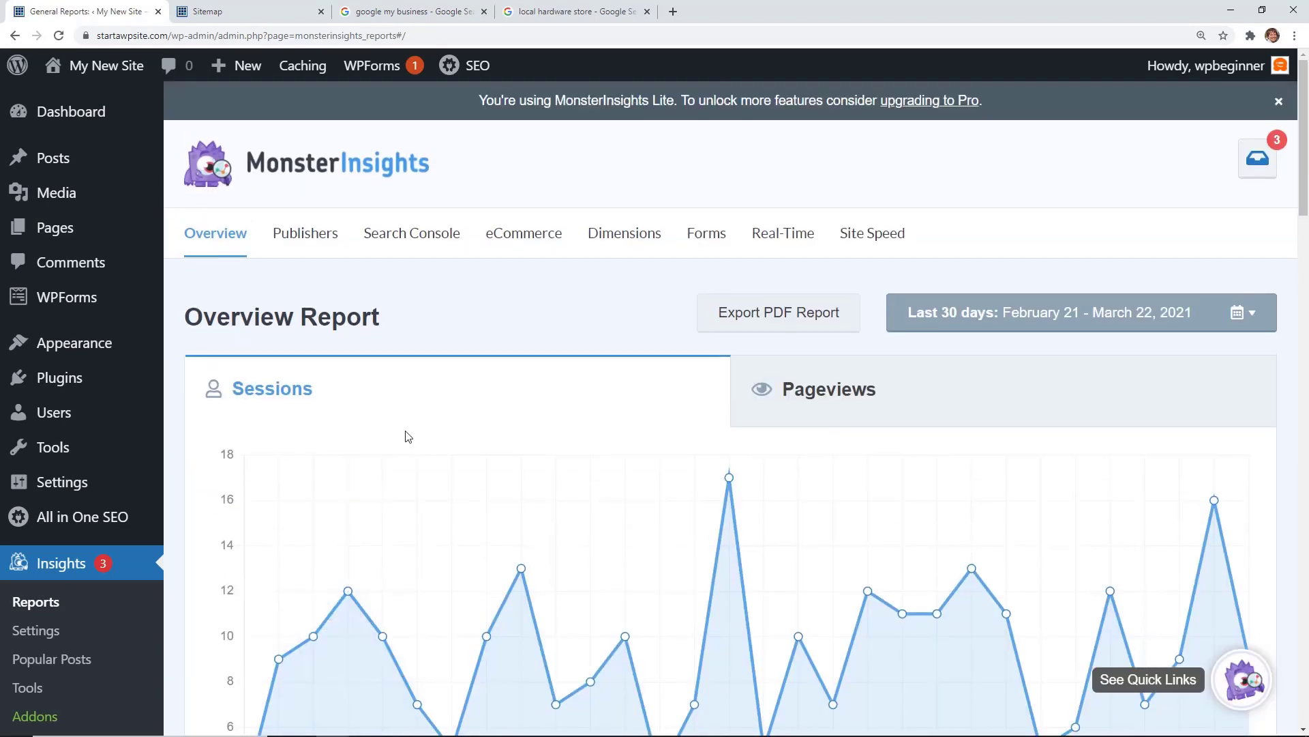
pyautogui.scroll(-4, 408, 437)
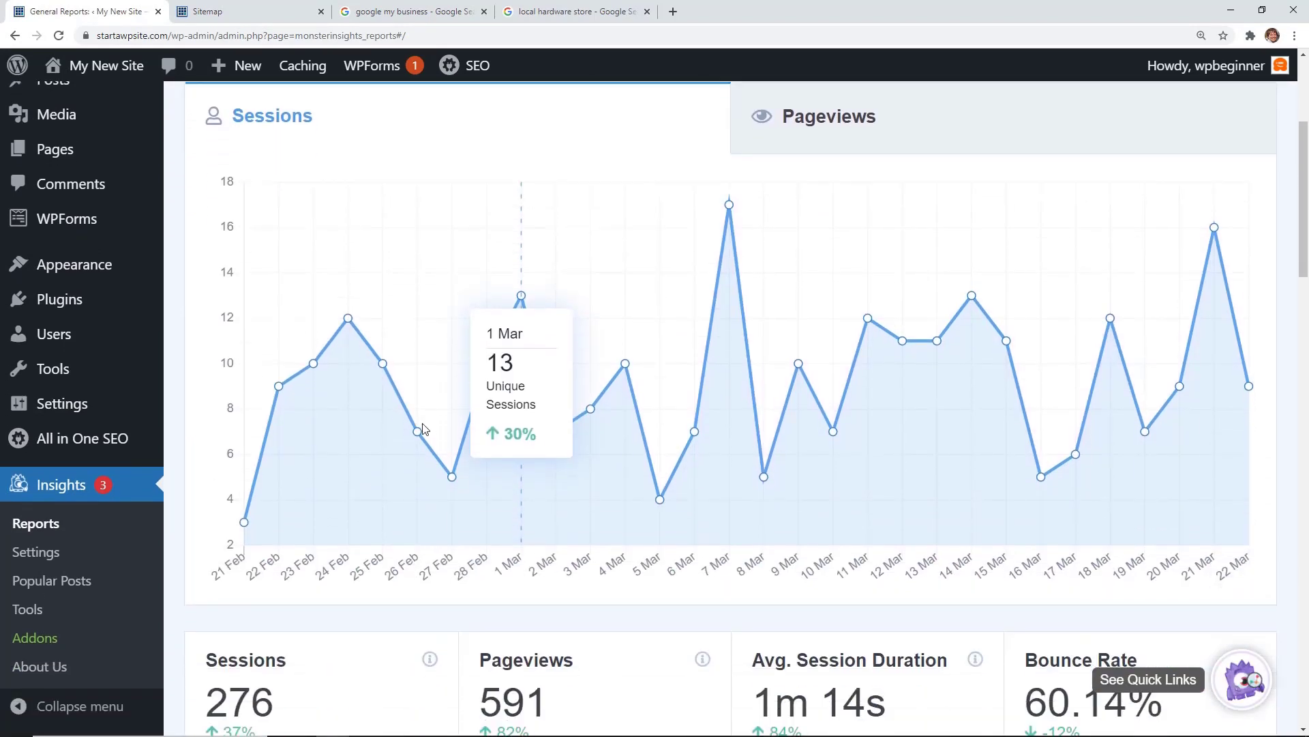
pyautogui.scroll(-7, 422, 428)
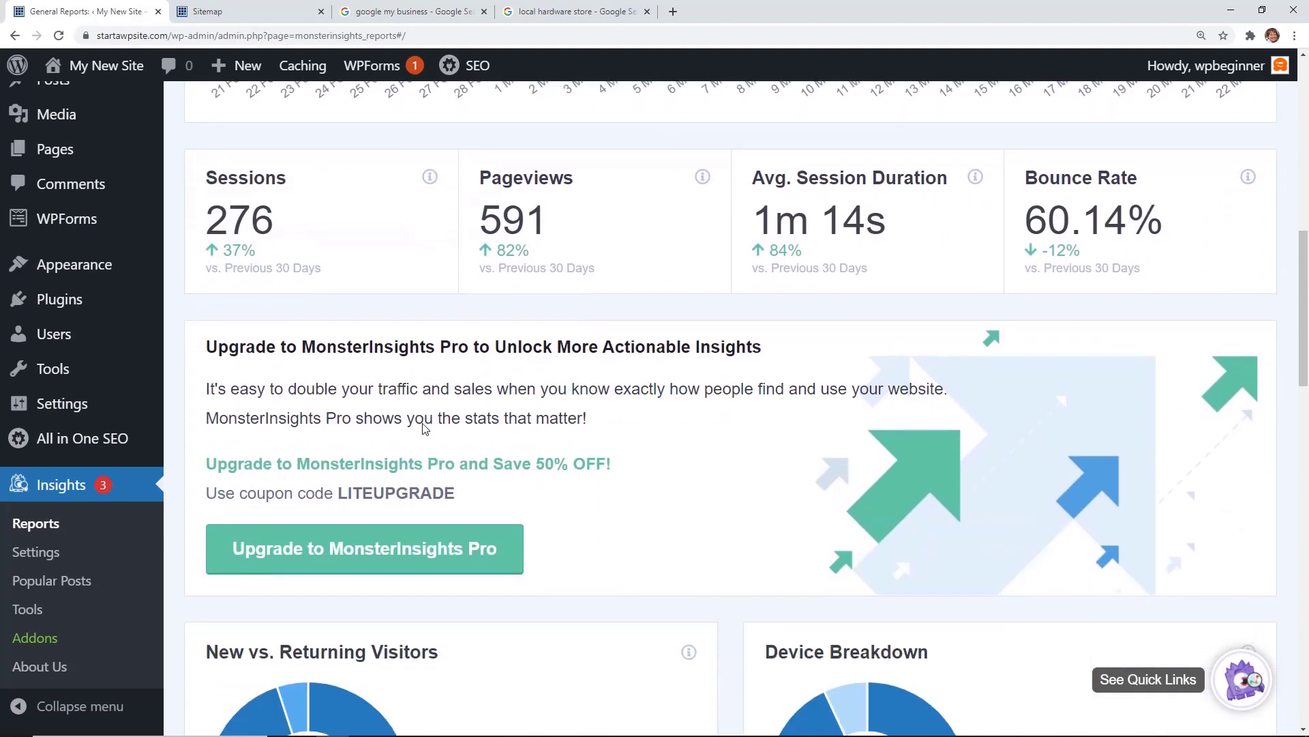
pyautogui.scroll(-9, 423, 428)
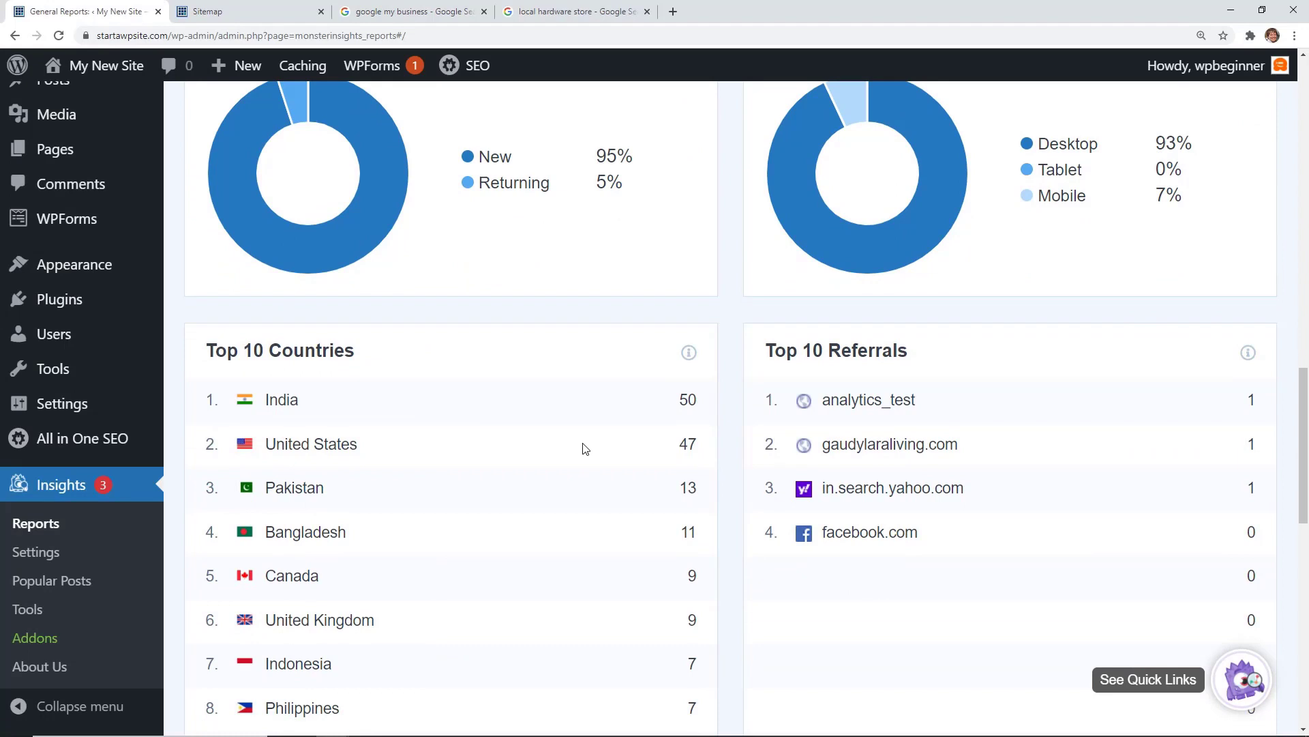
pyautogui.scroll(-5, 584, 448)
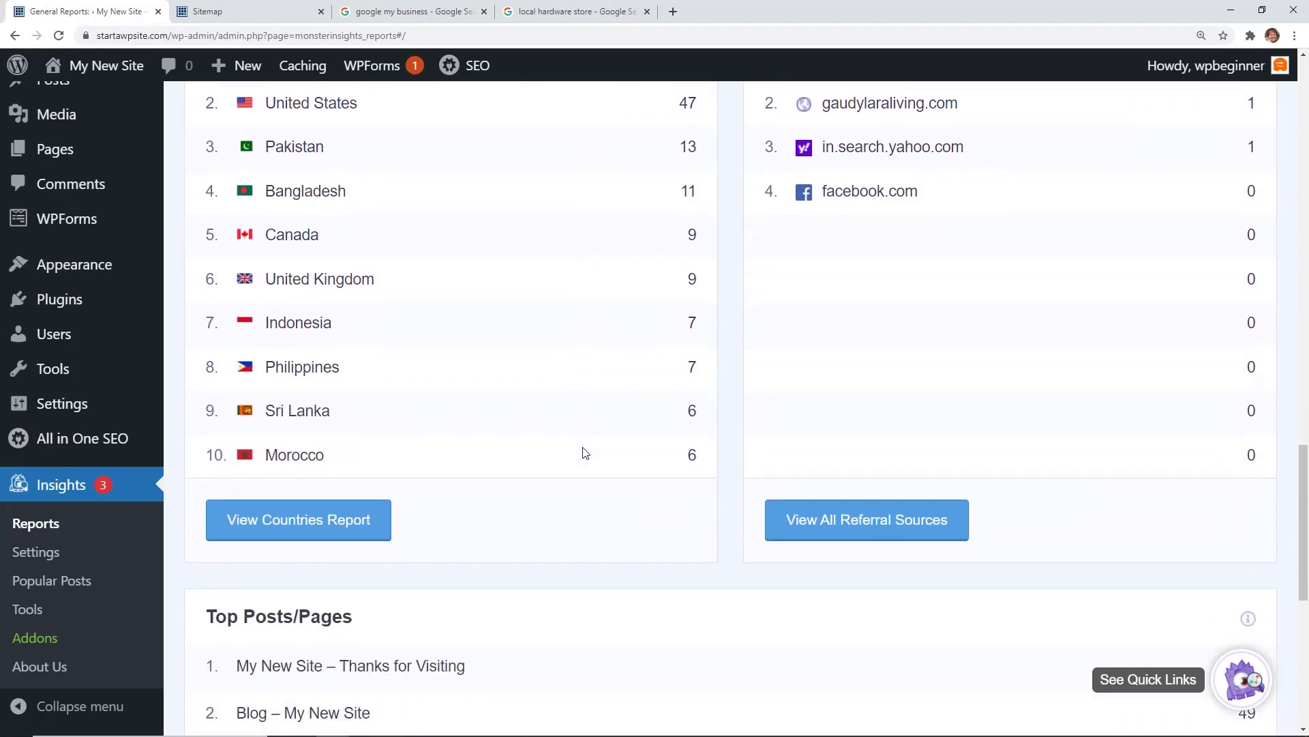
# Step: Load monsterinsights.com in a new browser tab
pyautogui.click(674, 12)
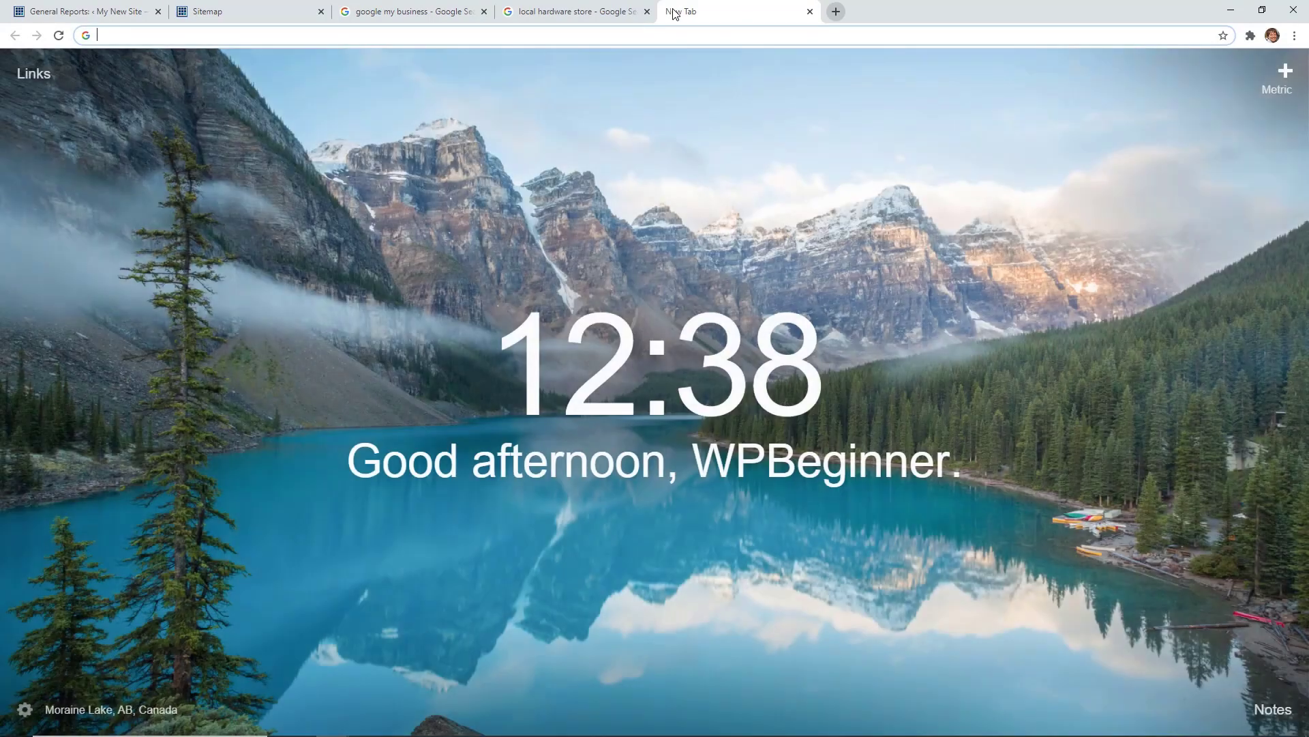
pyautogui.write('monsterinsights.com')
pyautogui.press('Return')
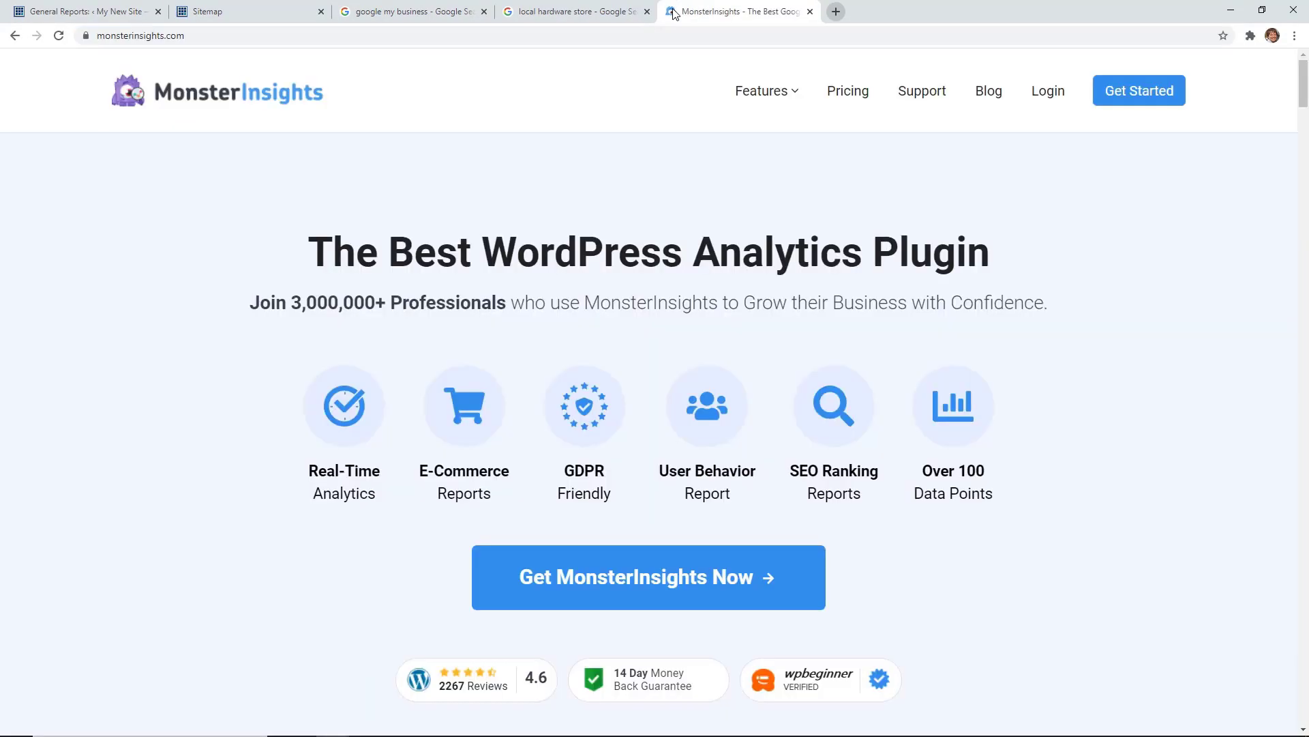